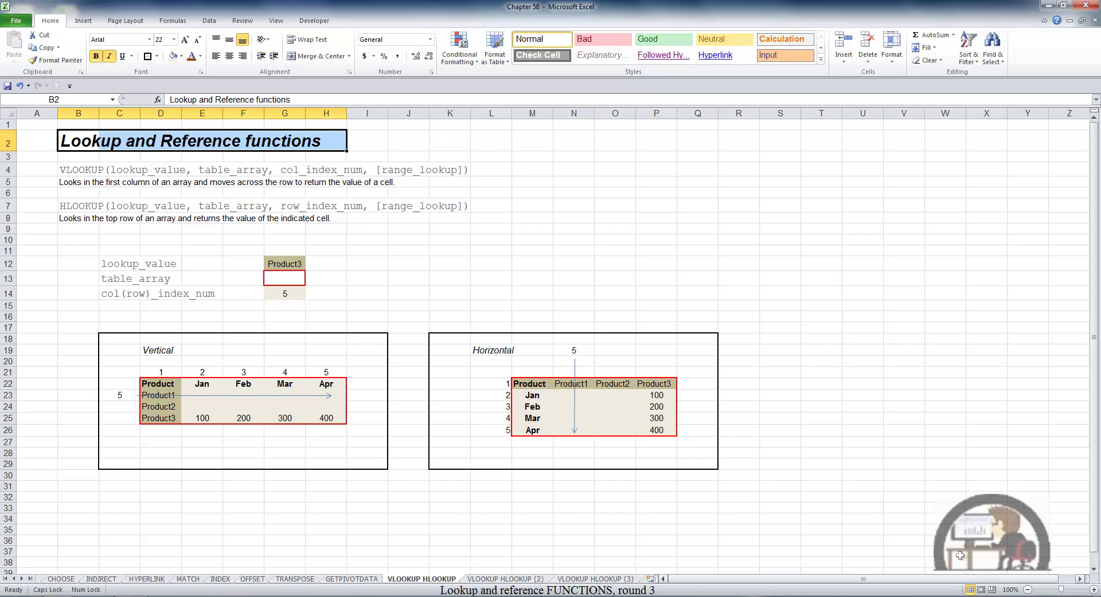
- Enter =VLOOKUP(G12,D22:H25,5) in E32 so it returns 400 for Product3
left_click(206, 496)
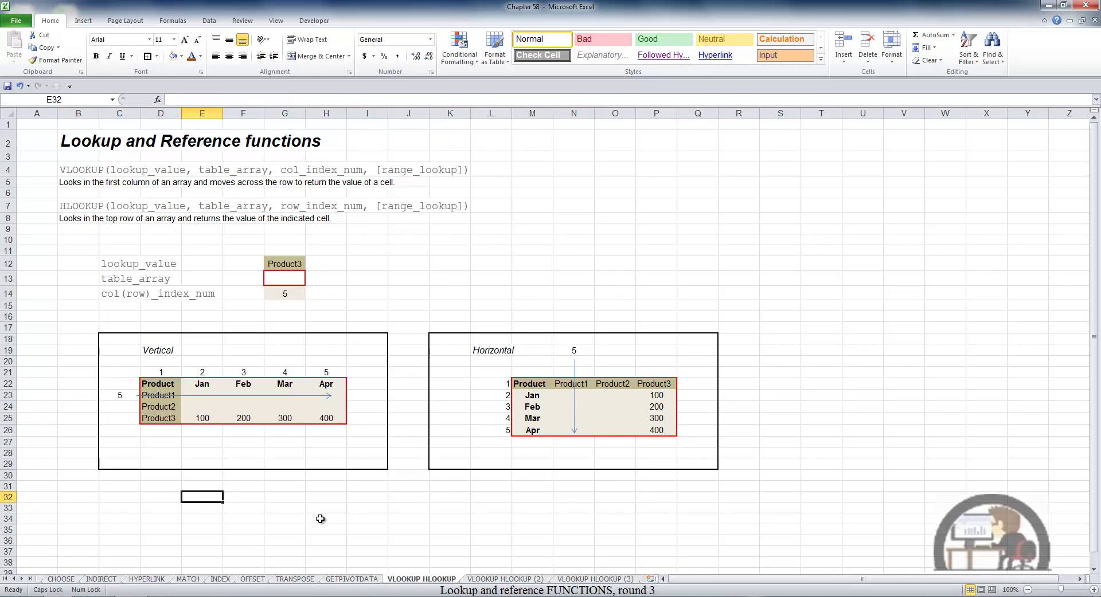
type("=")
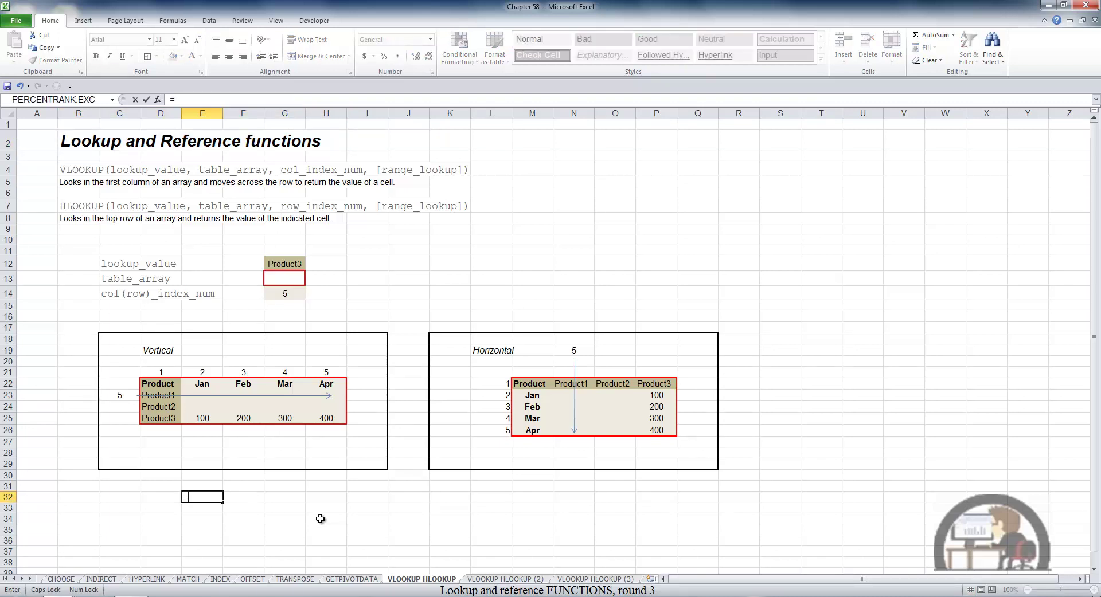
type("VL")
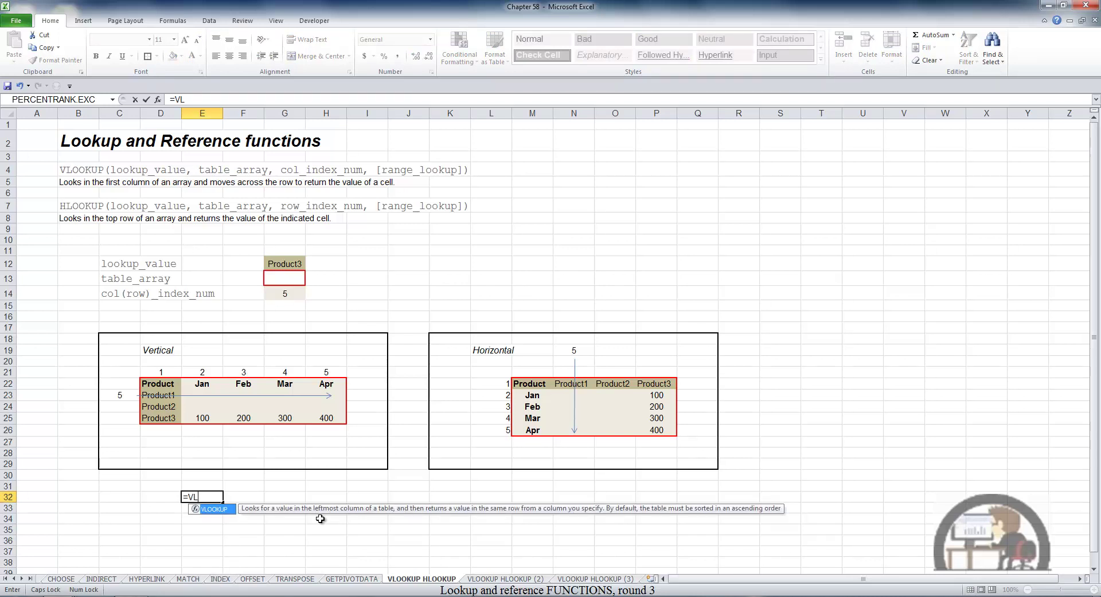
key("Tab")
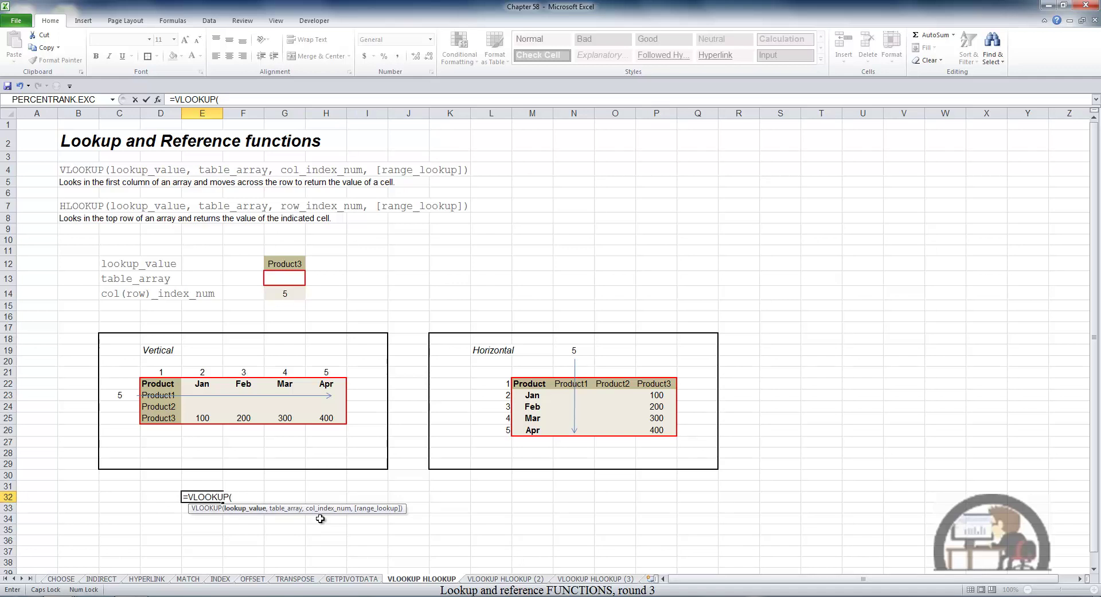
left_click(285, 261)
type(",")
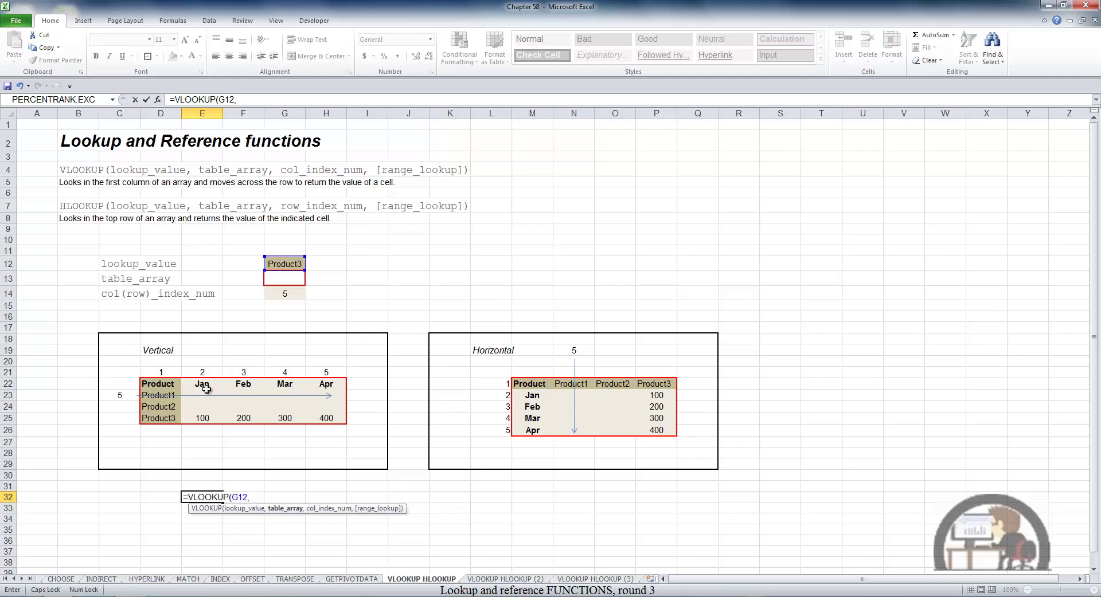
left_click_drag(151, 384, 334, 420)
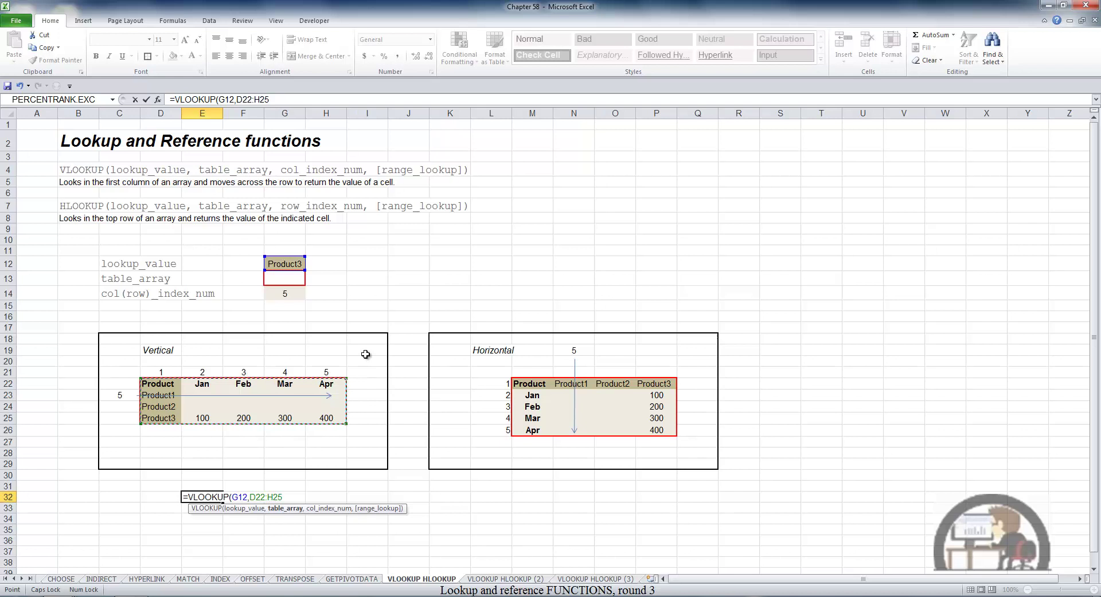
type(",")
type("5")
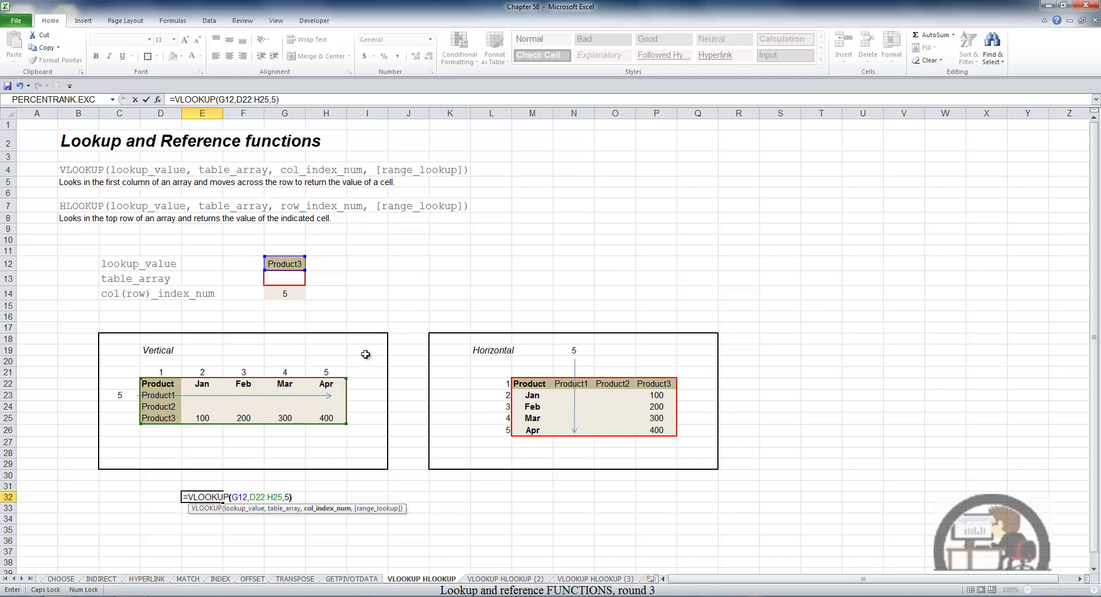
key("ctrl+Return")
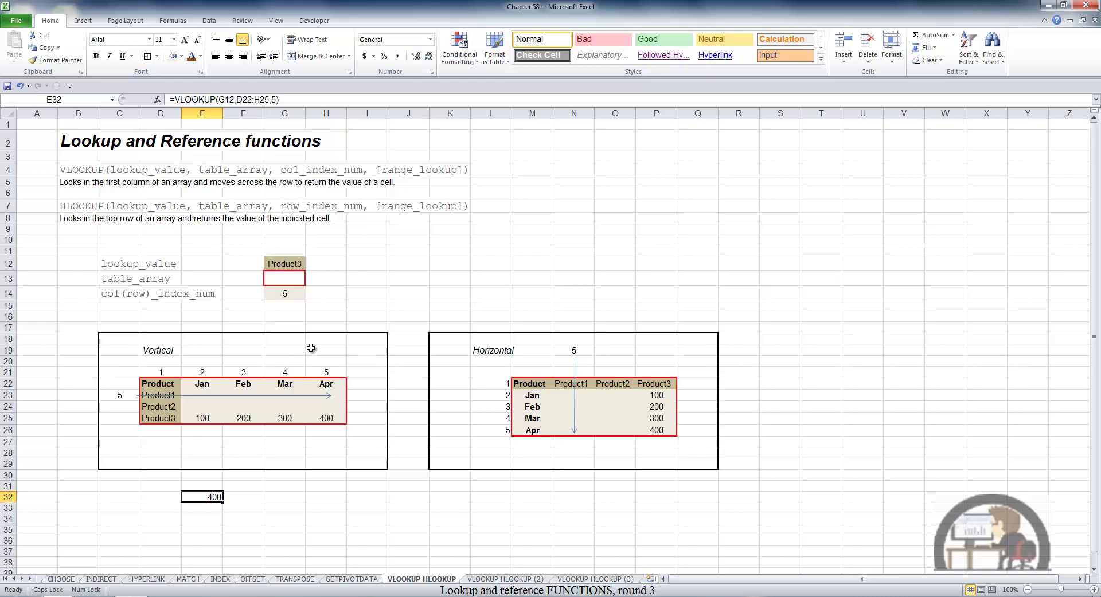
left_click(173, 388)
left_click_drag(174, 394, 175, 419)
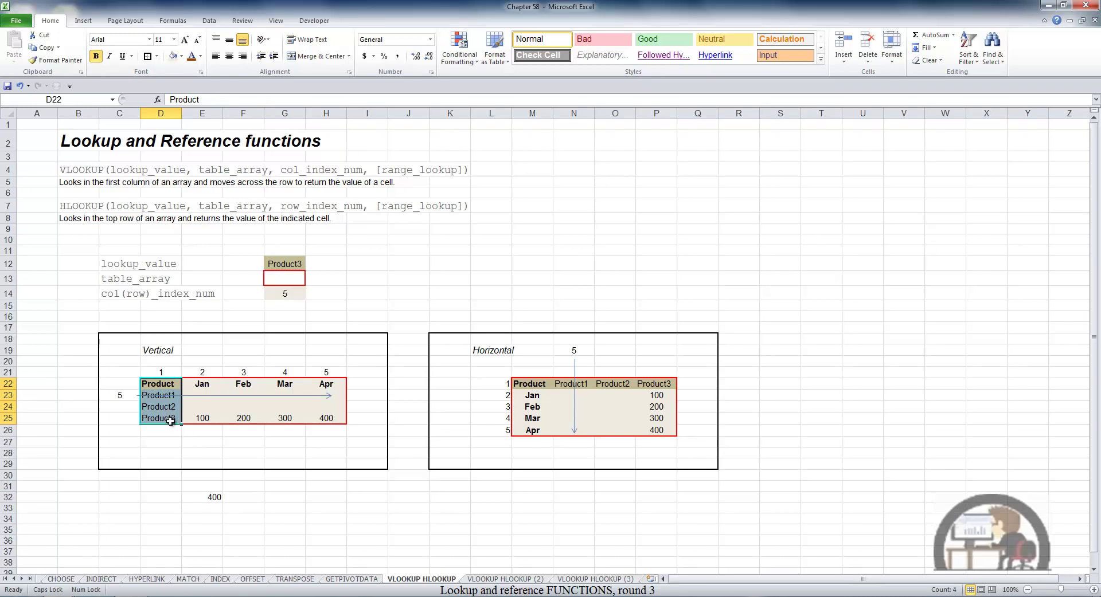
left_click(172, 421)
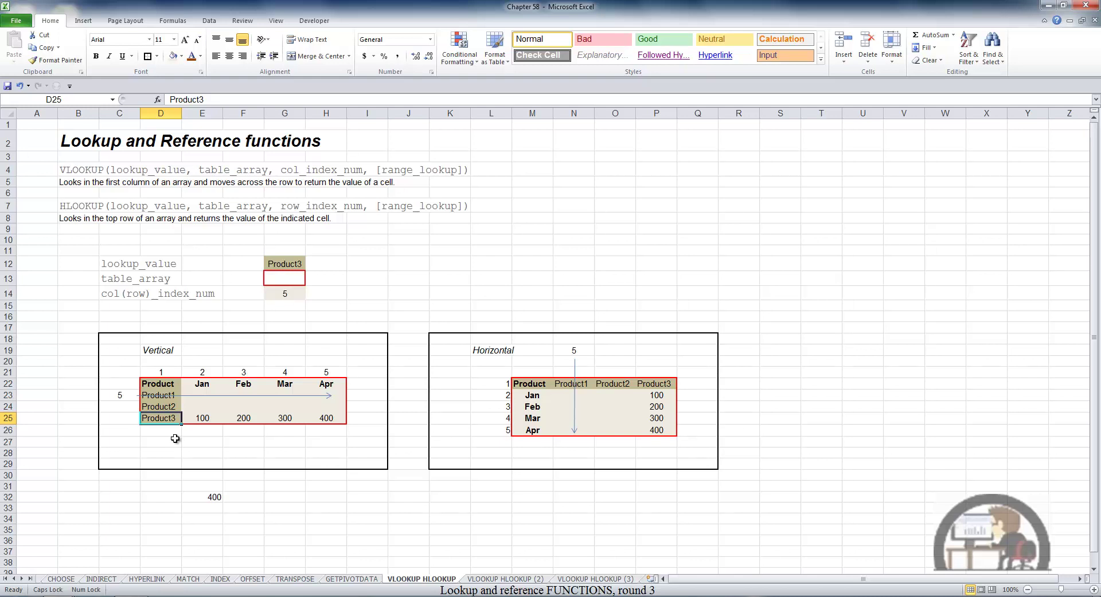
key("Right")
key("Right")
key("Right")
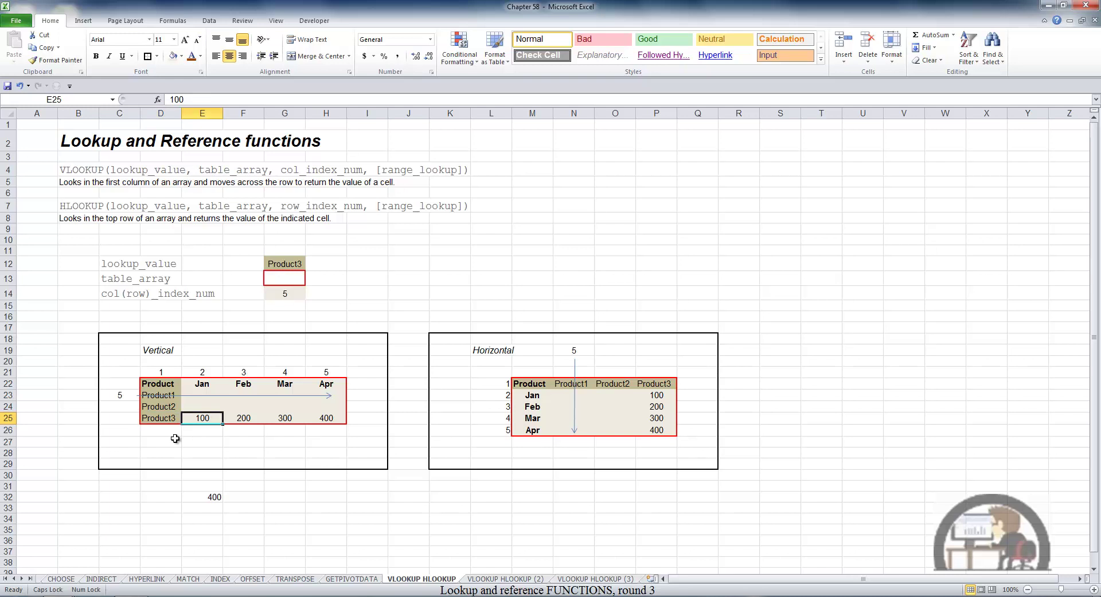
key("Right")
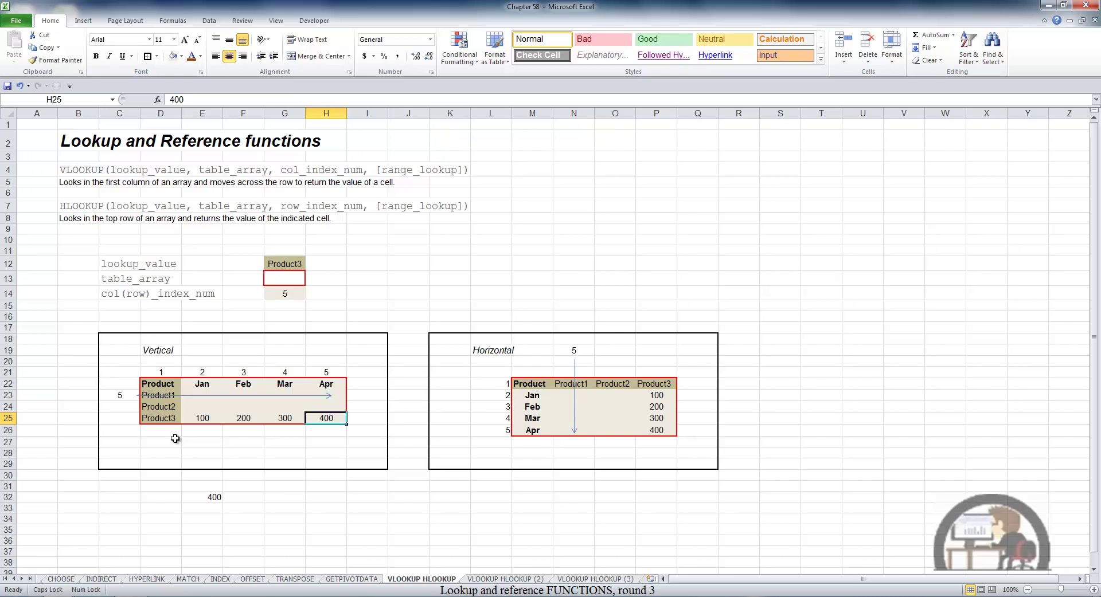
left_click(536, 502)
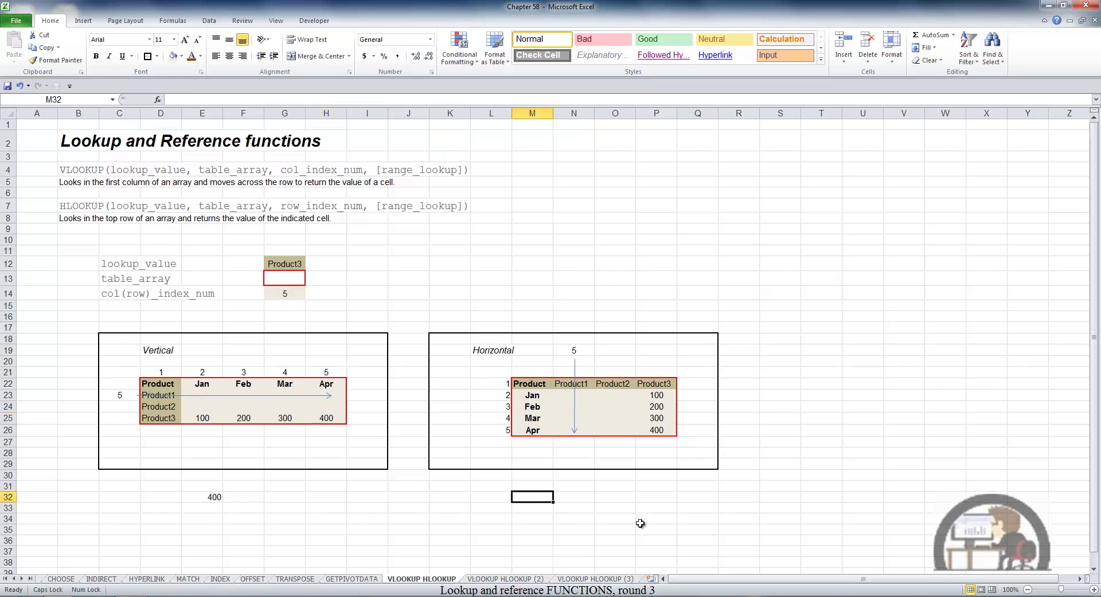
- Enter =HLOOKUP(G12,M22:P26,G14) in M32, returning 400 for Product3 using the G14 index
type("=HL")
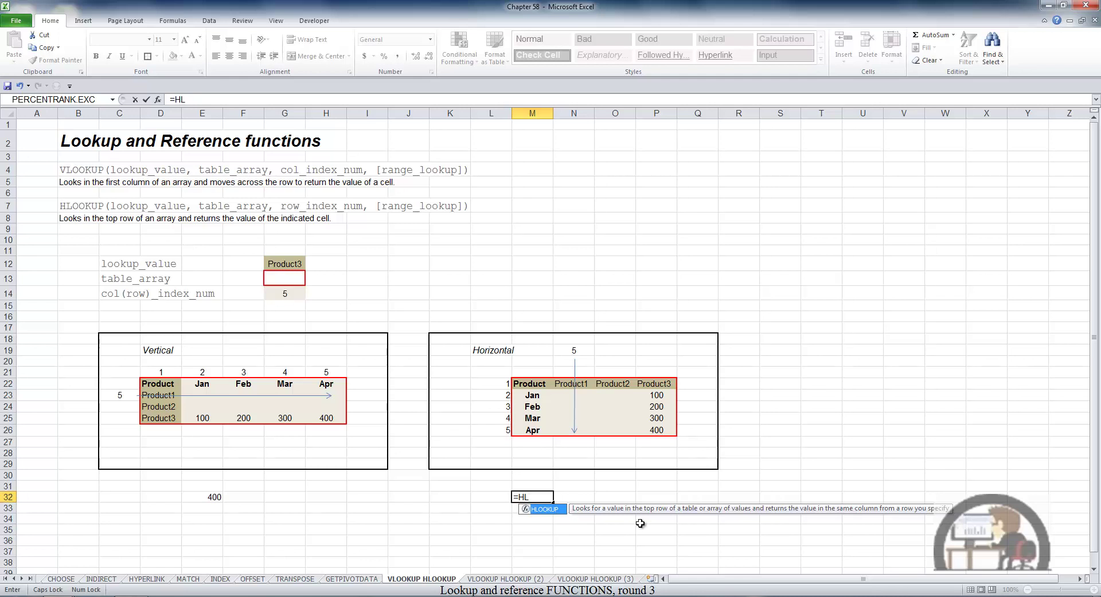
key("Tab")
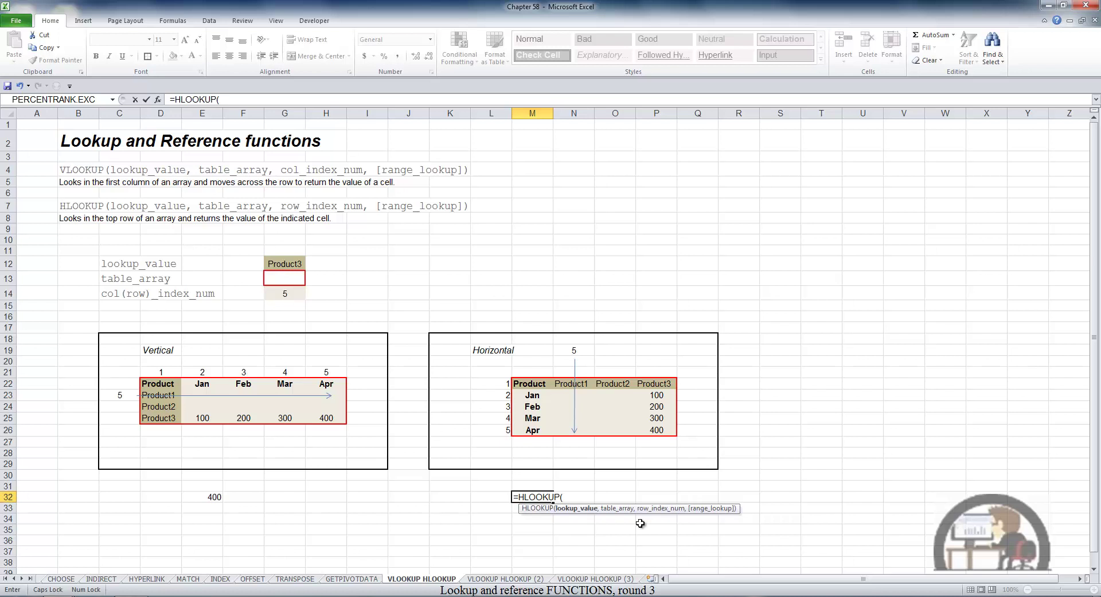
left_click(292, 262)
type(",")
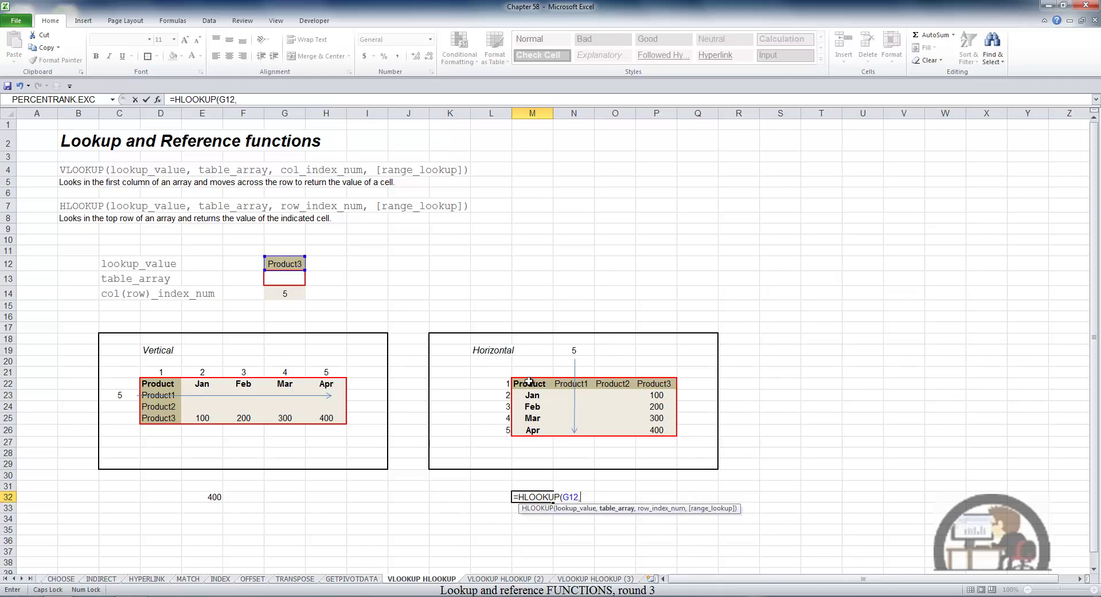
left_click_drag(532, 383, 656, 431)
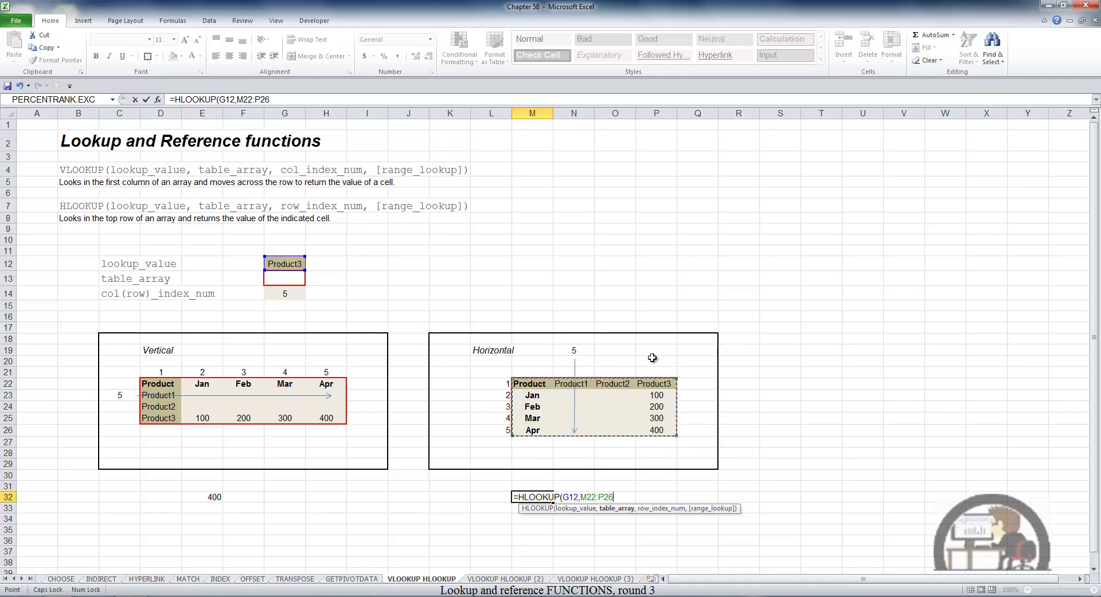
type(",")
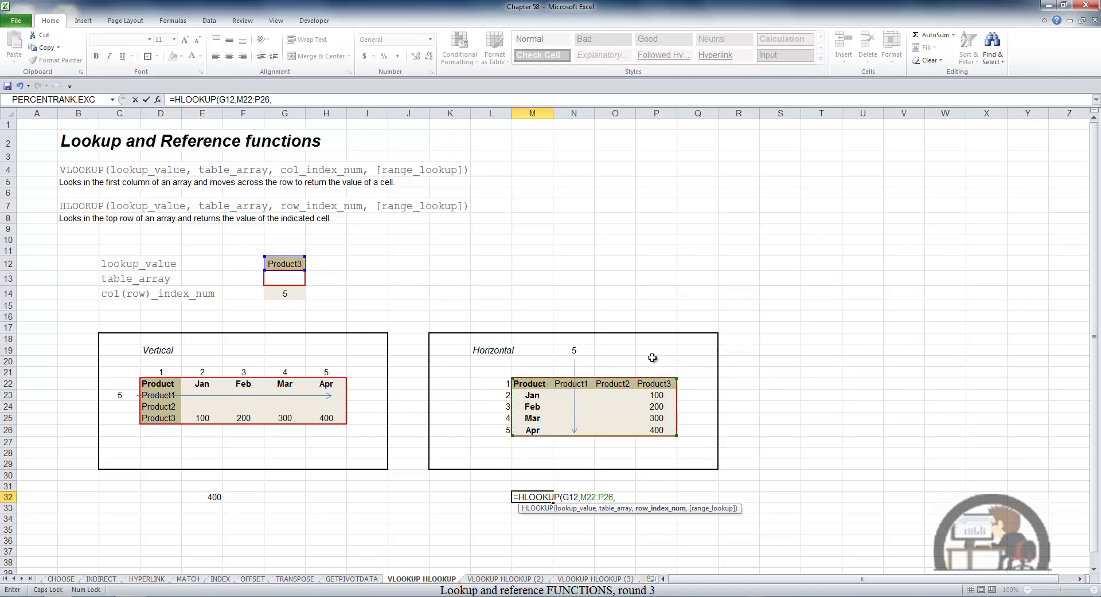
left_click(296, 295)
type(")")
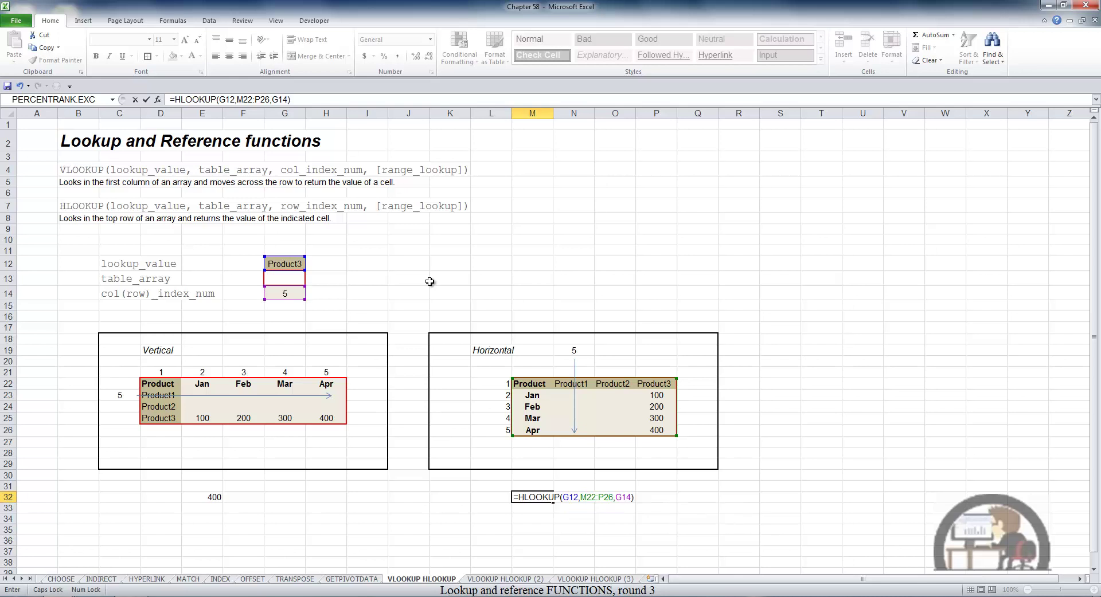
key("ctrl+Return")
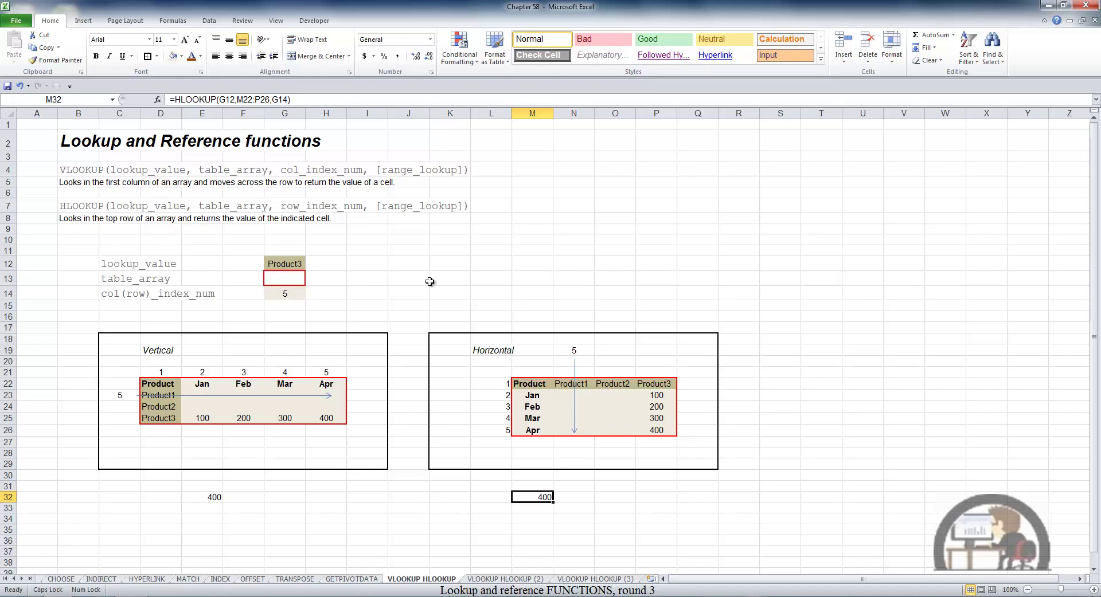
- Select the horizontal table's header row, then step down the Product3 column toward its 400 value
left_click_drag(530, 384, 662, 384)
left_click(662, 383)
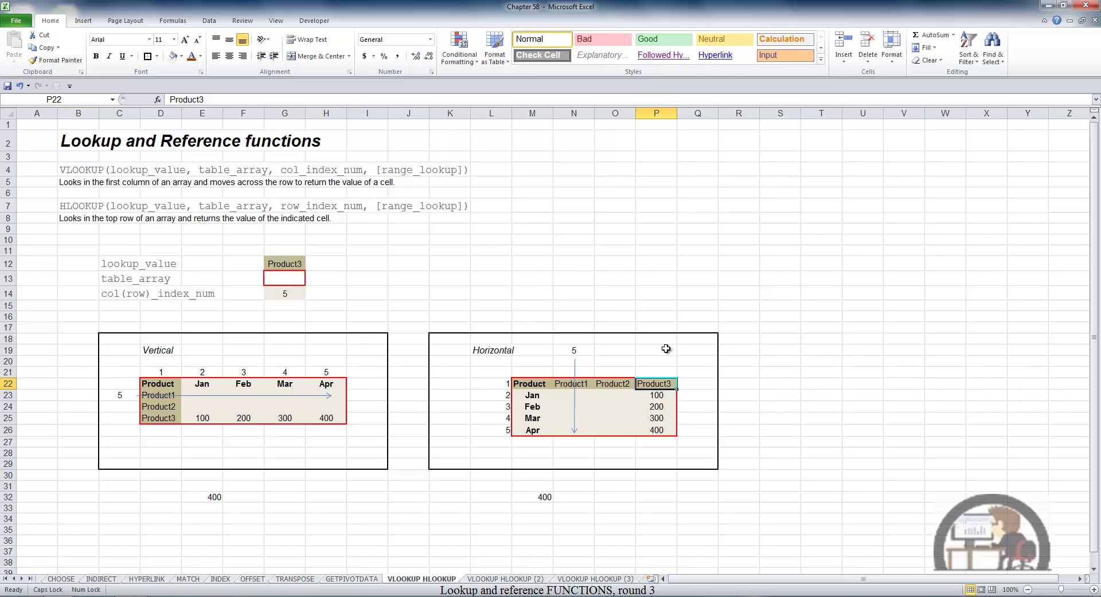
key("Down")
key("Down")
key("Down")
key("Down")
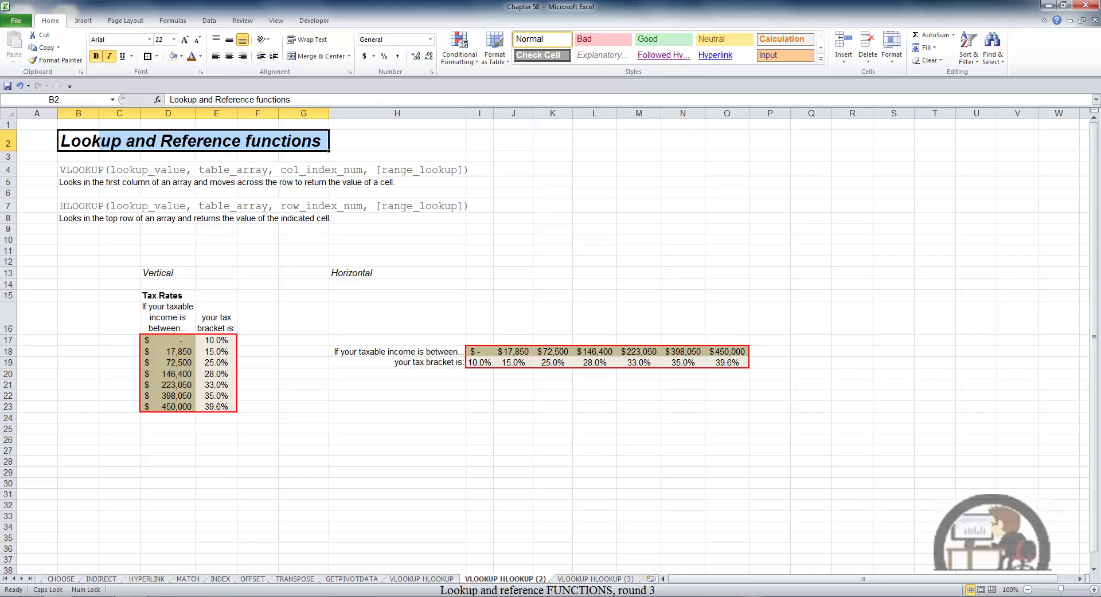
- Enter sample incomes 15000, 100,000 and 400,000 in D26:D28
left_click(158, 444)
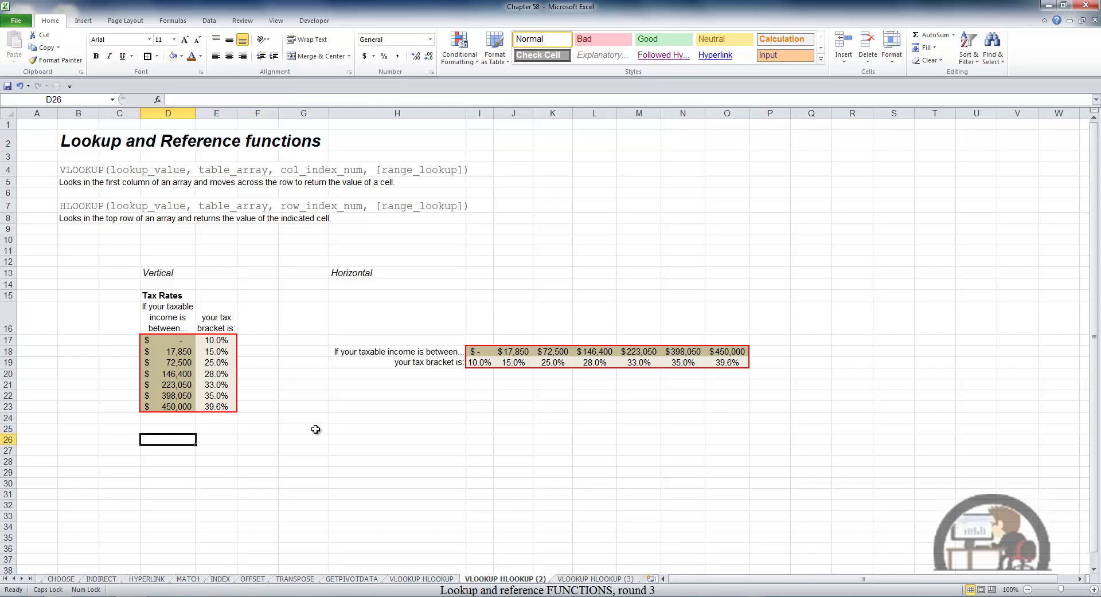
type("15000")
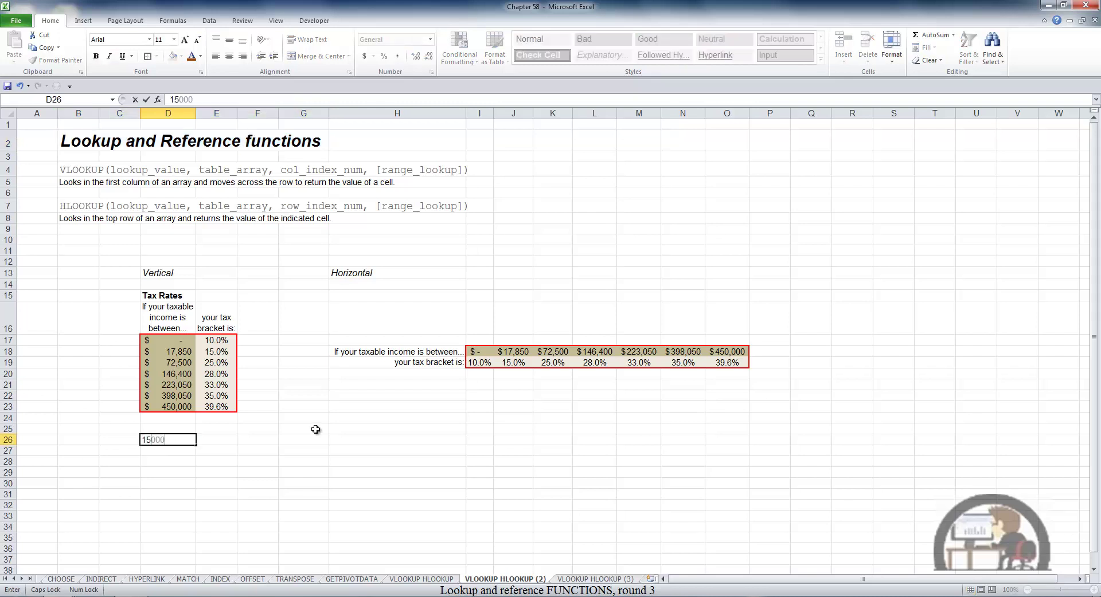
key("Return")
type("100")
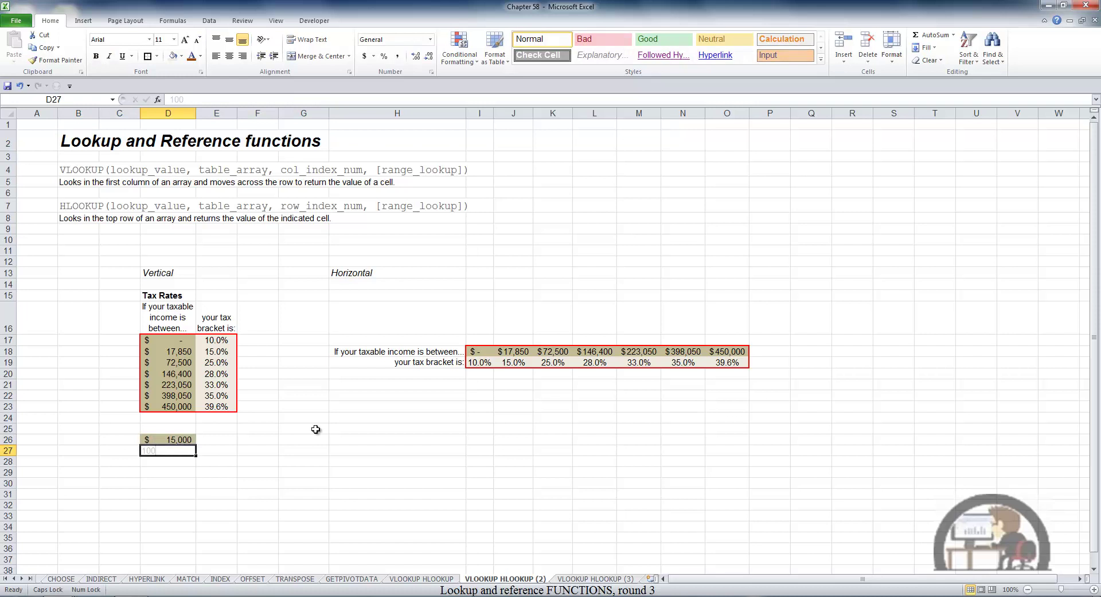
type(",0000")
key("Return")
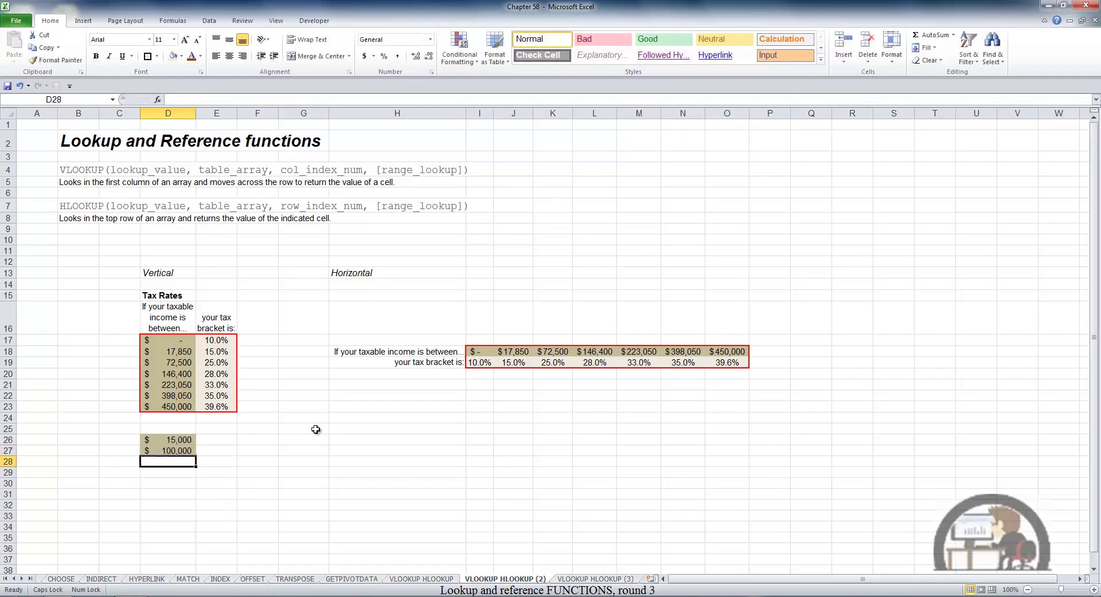
type("400,00000")
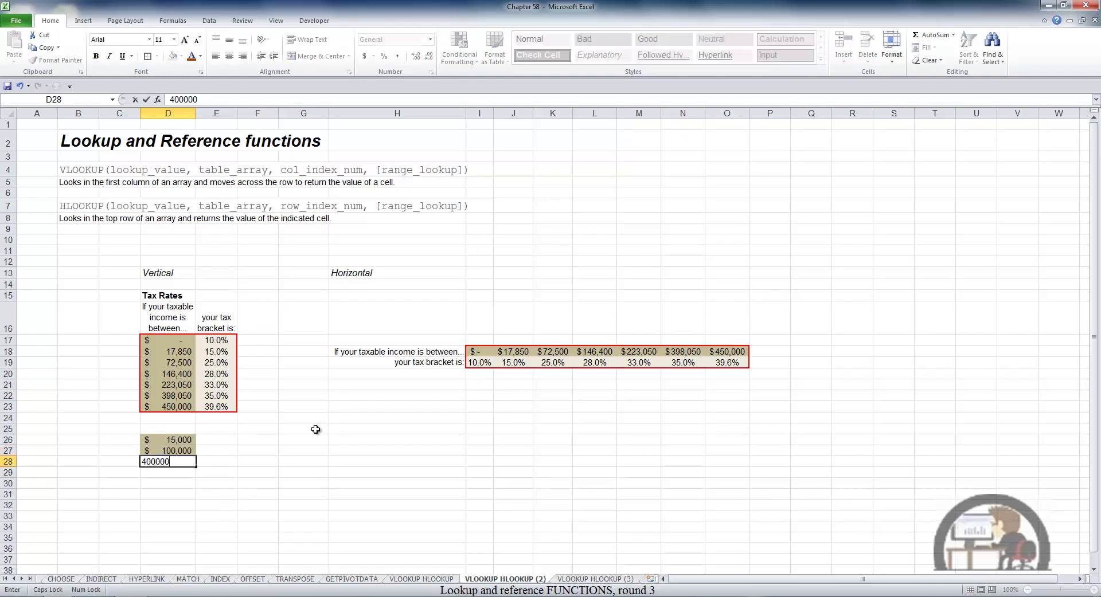
key("Return")
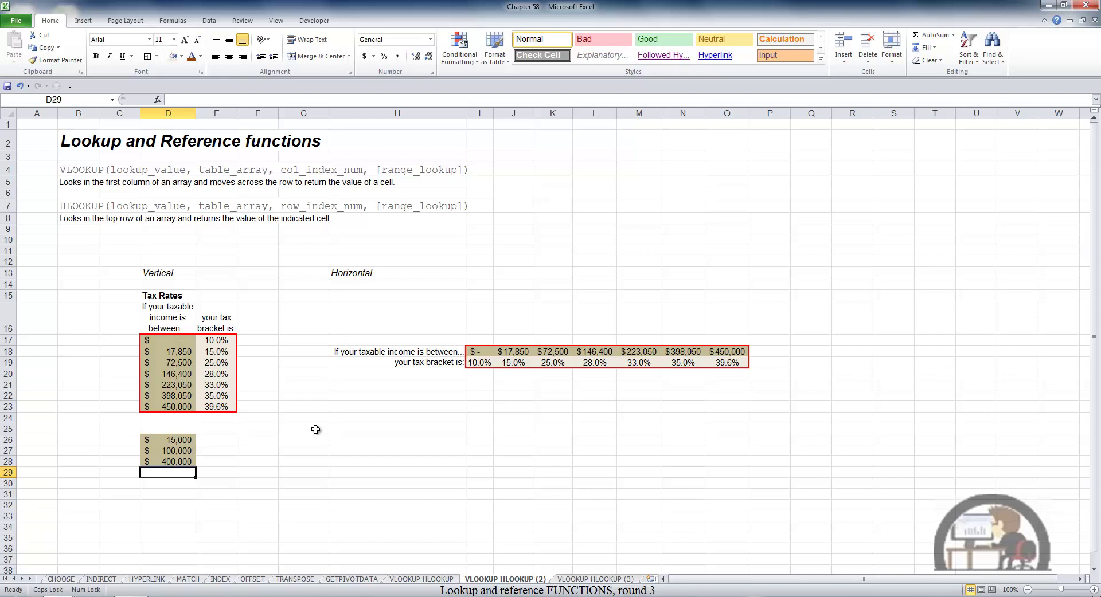
- Select E26:E28 and start a VLOOKUP on income D26 over the D17:E23 tax rates
left_click(230, 441)
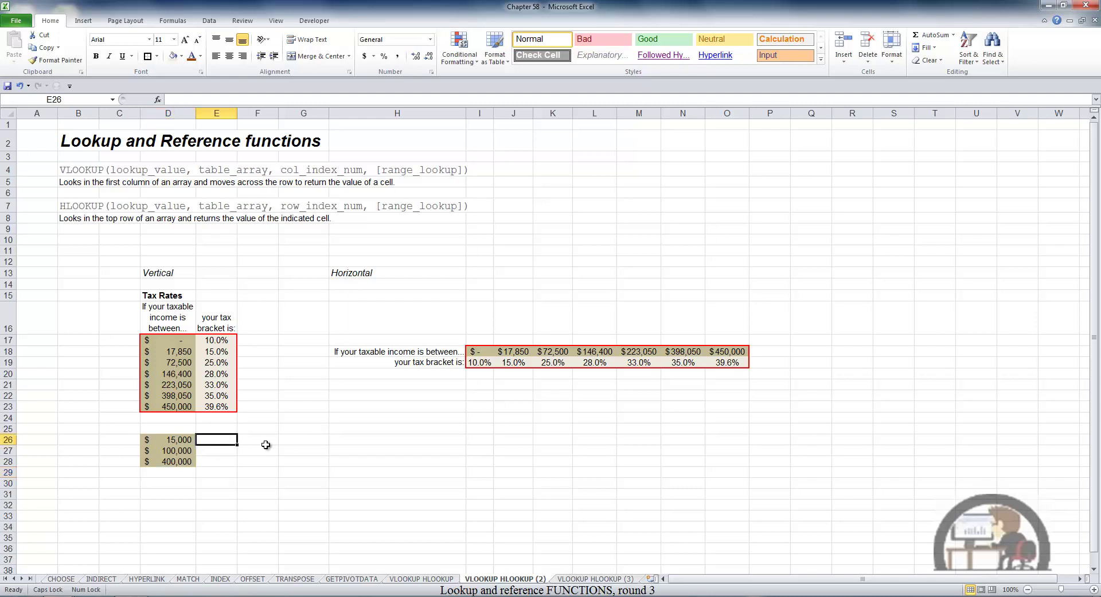
key("shift+Down")
key("shift+Down")
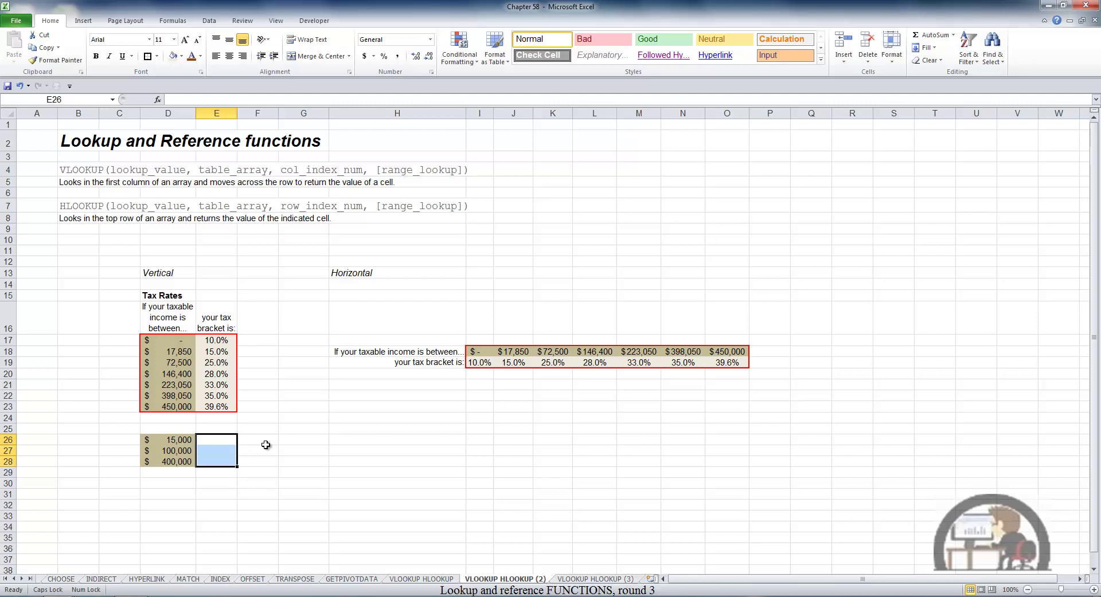
type("=VL")
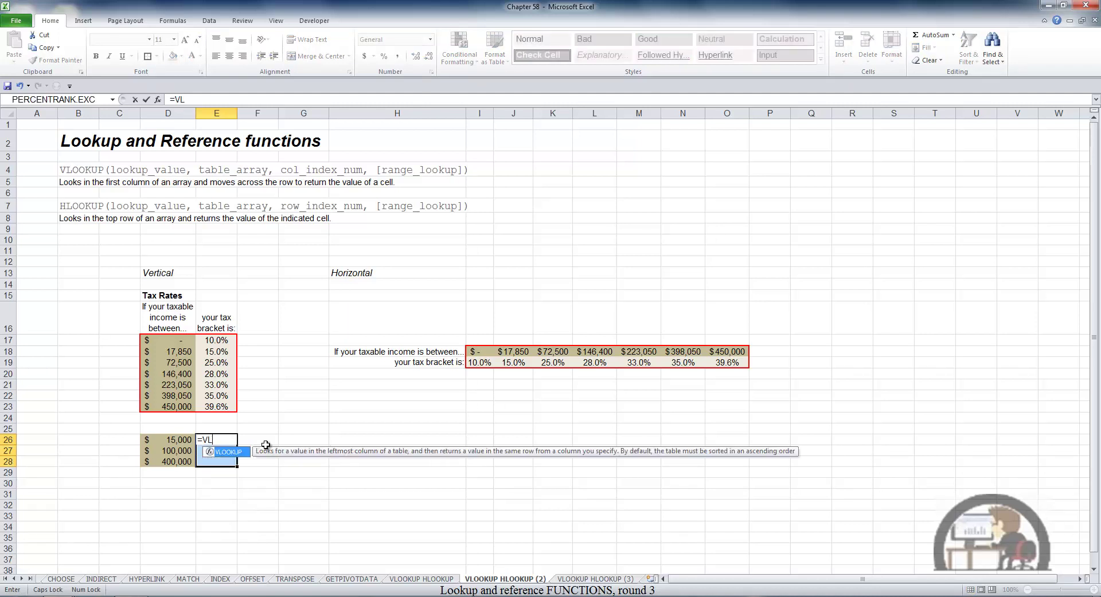
key("Tab")
key("alt+m")
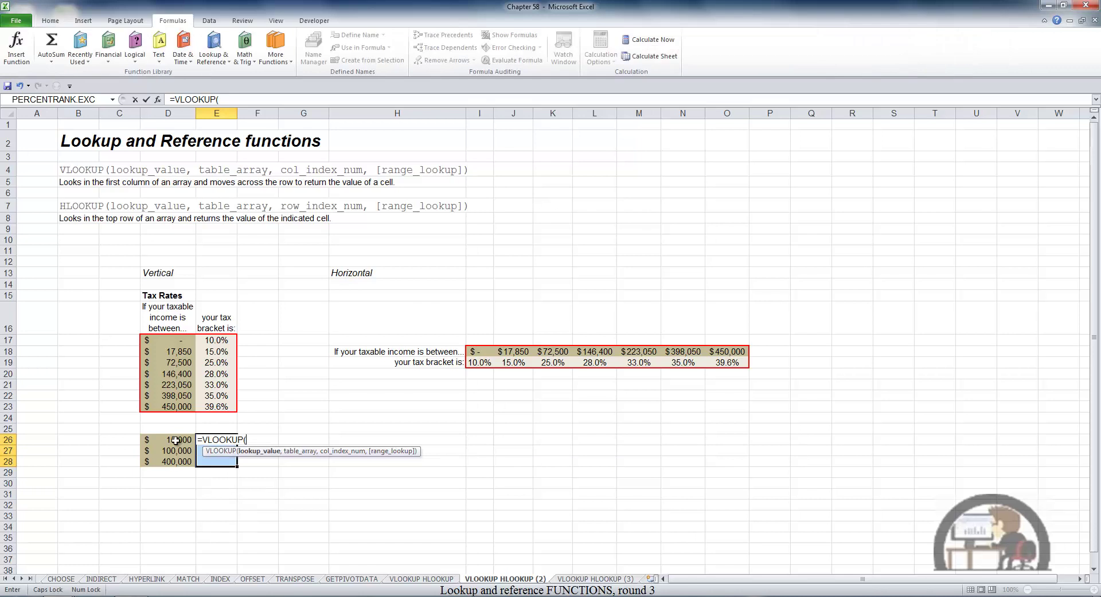
left_click(176, 440)
type(",")
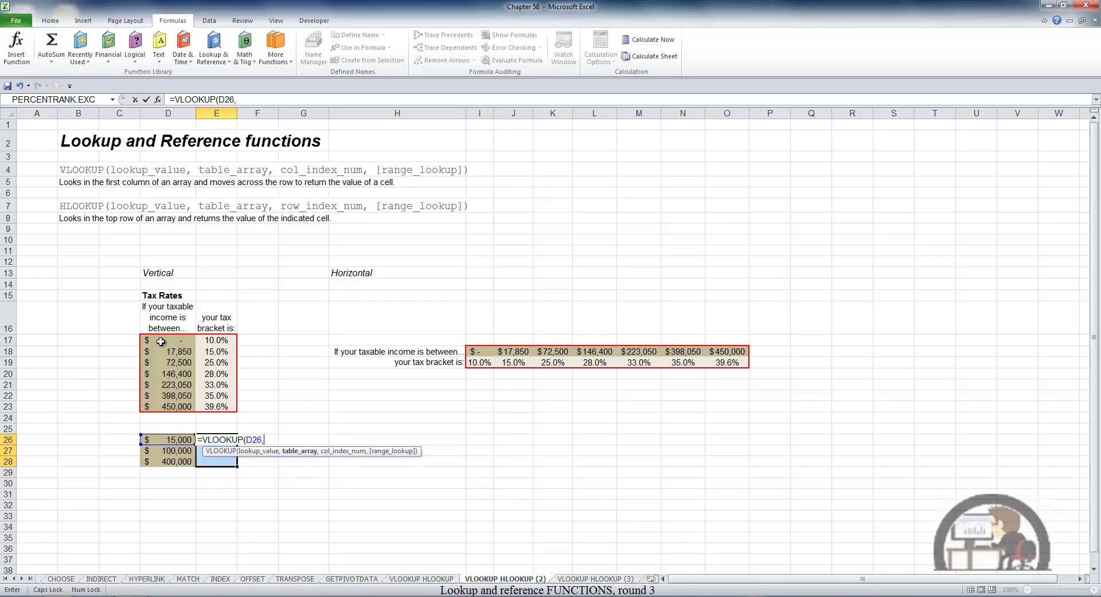
left_click_drag(161, 342, 220, 407)
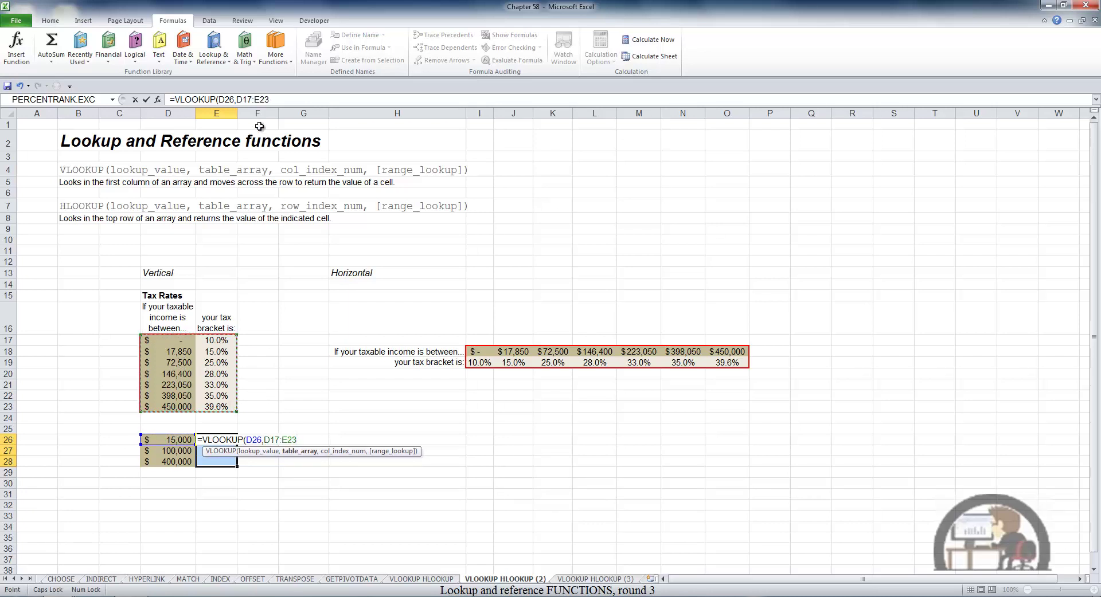
- Make the range $D$17:$E$23, return column 2 with TRUE approximate match, and fill E26:E28
left_click(250, 104)
left_click(255, 99)
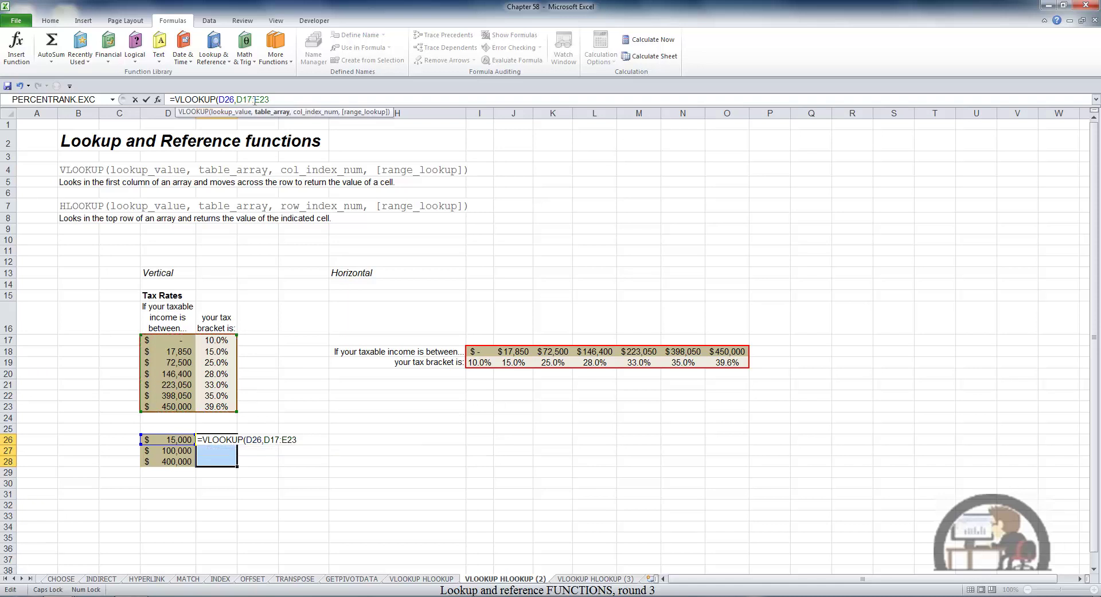
key("F4")
key("End")
key("F4")
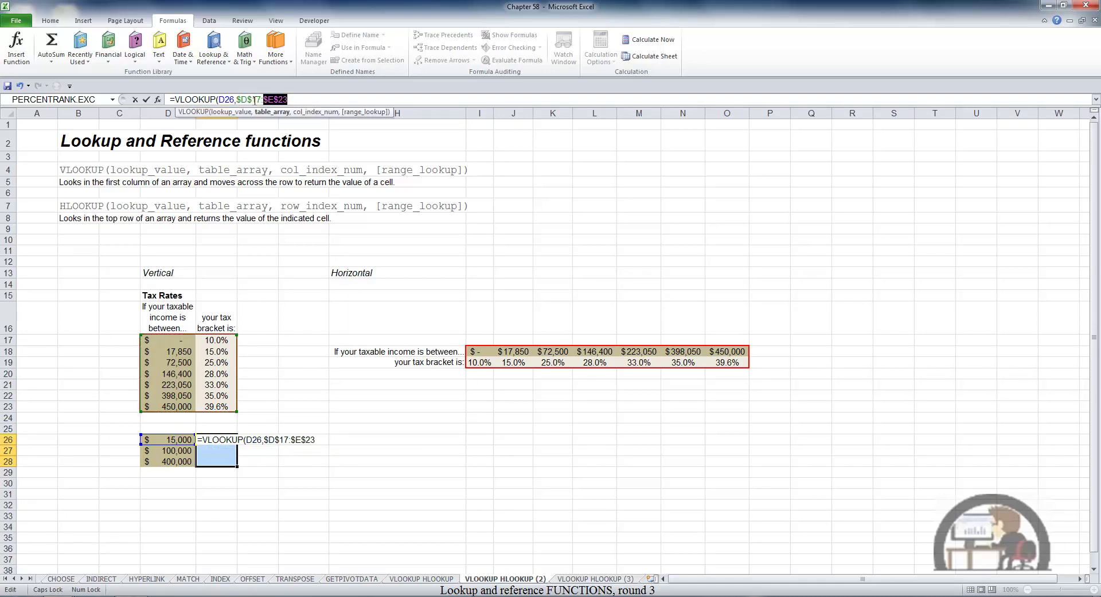
type(",2")
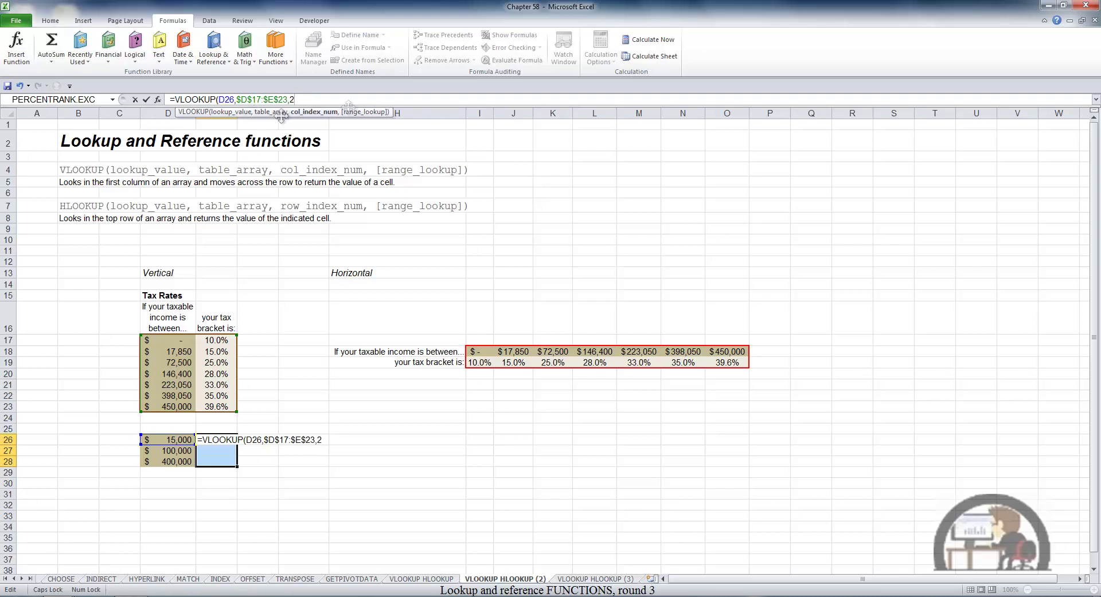
left_click_drag(347, 112, 275, 256)
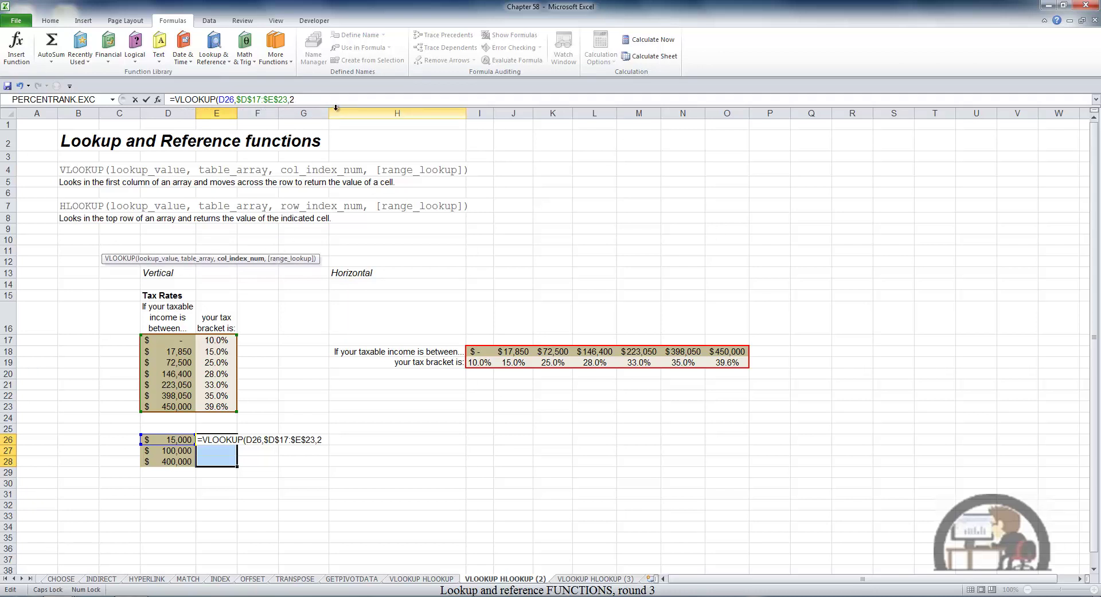
type(",")
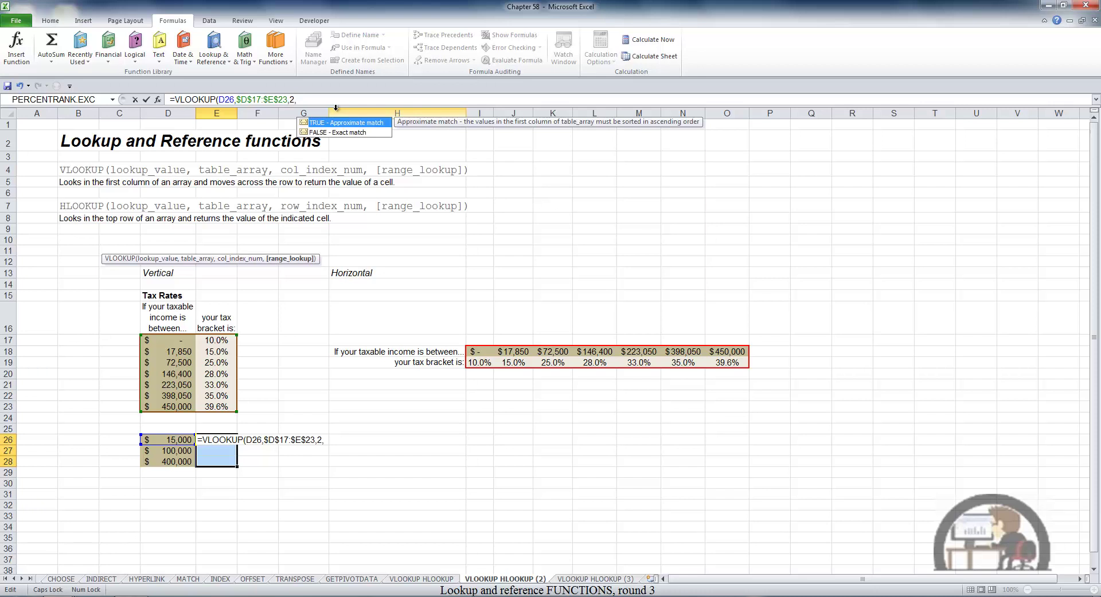
key("Tab")
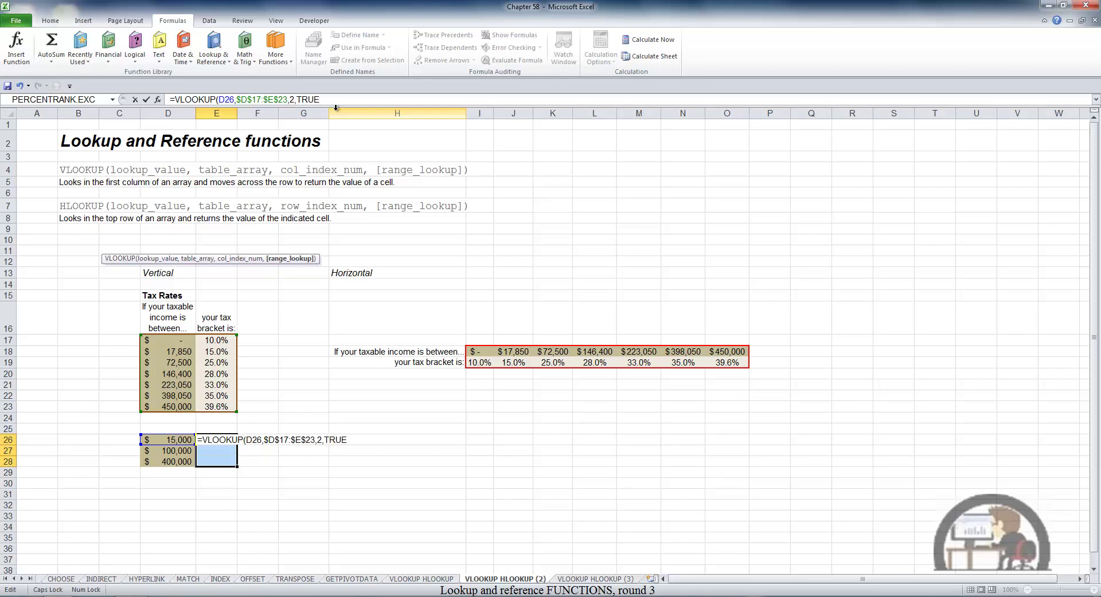
type(")")
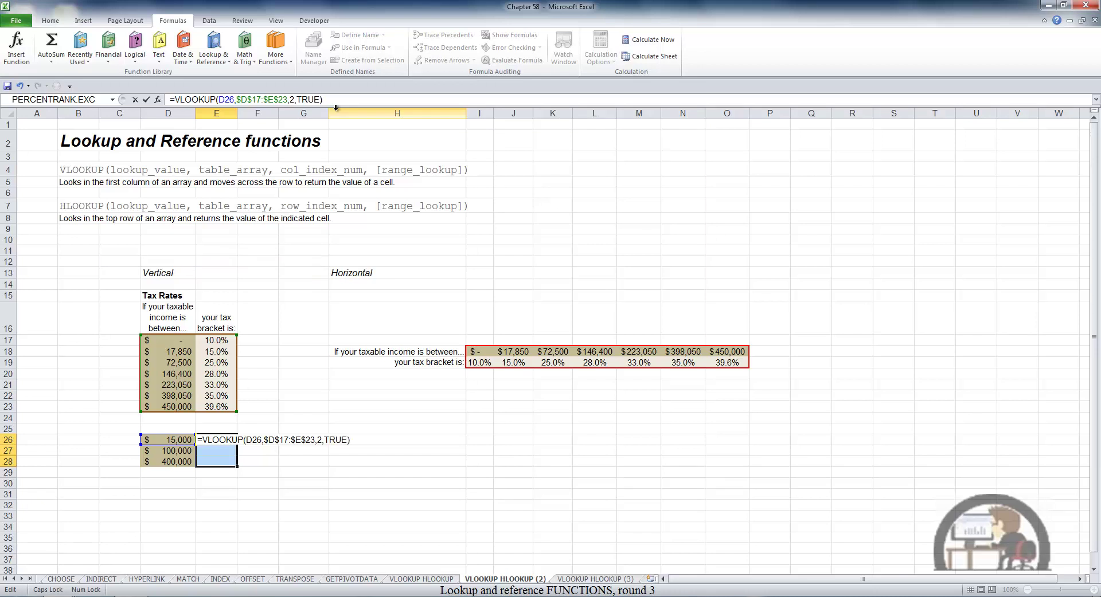
key("ctrl+Return")
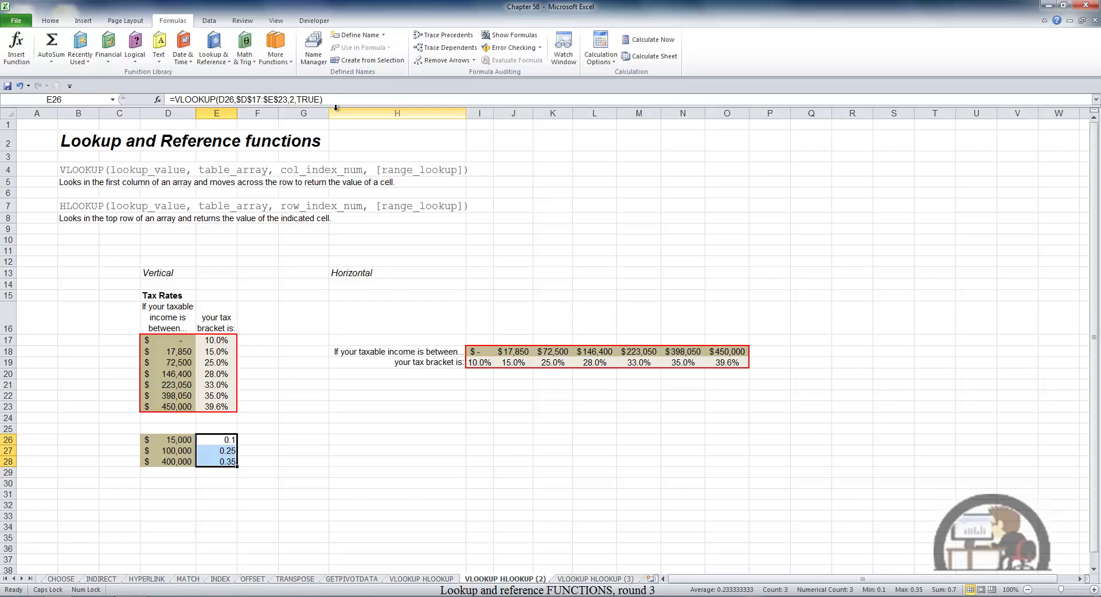
- Format E26:E28 as percentages with one decimal place (10.0%, 25.0%, 35.0%)
left_click(51, 21)
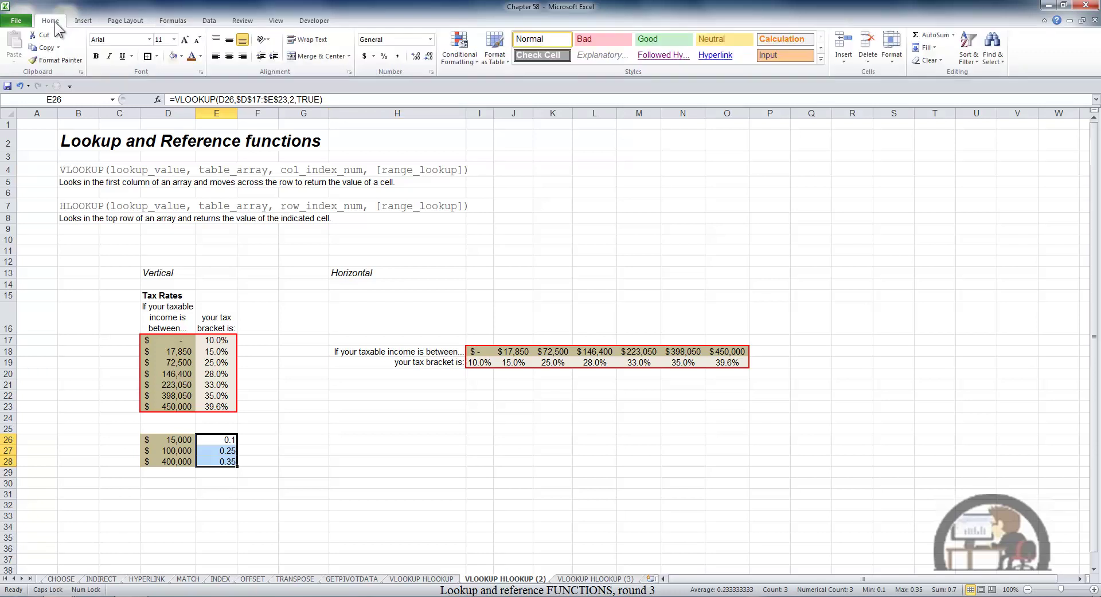
left_click(384, 56)
left_click(417, 57)
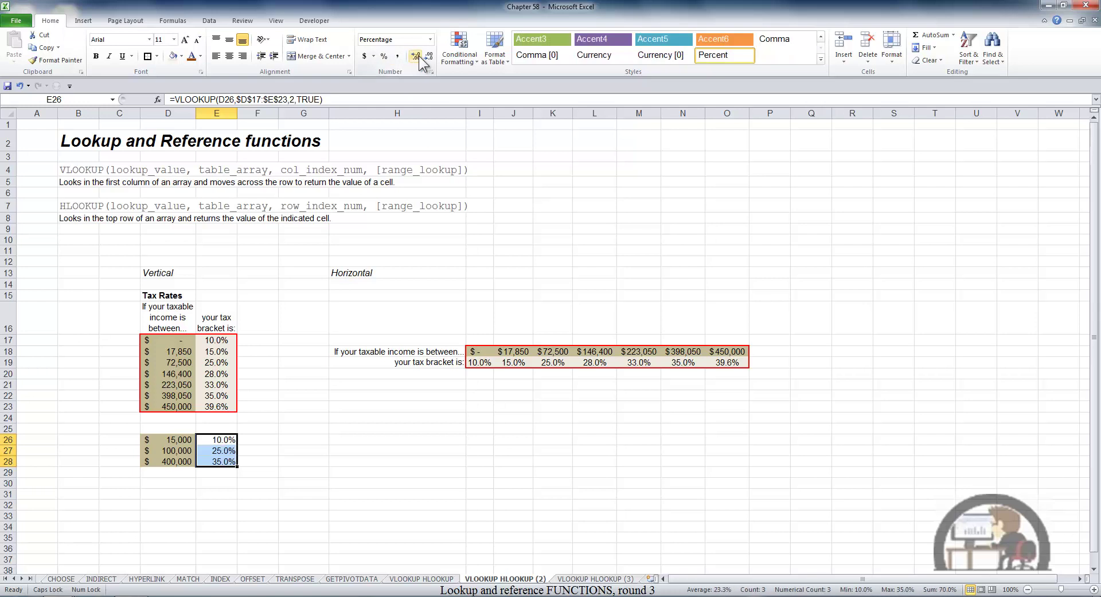
left_click(301, 427)
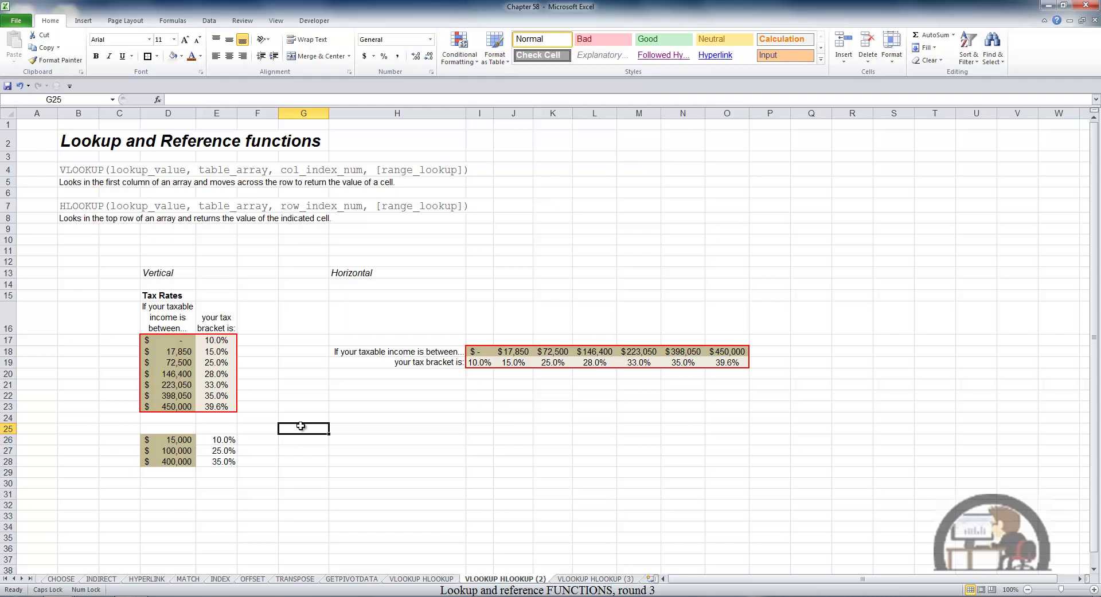
- Select G26:G28 and start an HLOOKUP on income D26 over the I18:O19 horizontal table
left_click_drag(302, 439, 302, 462)
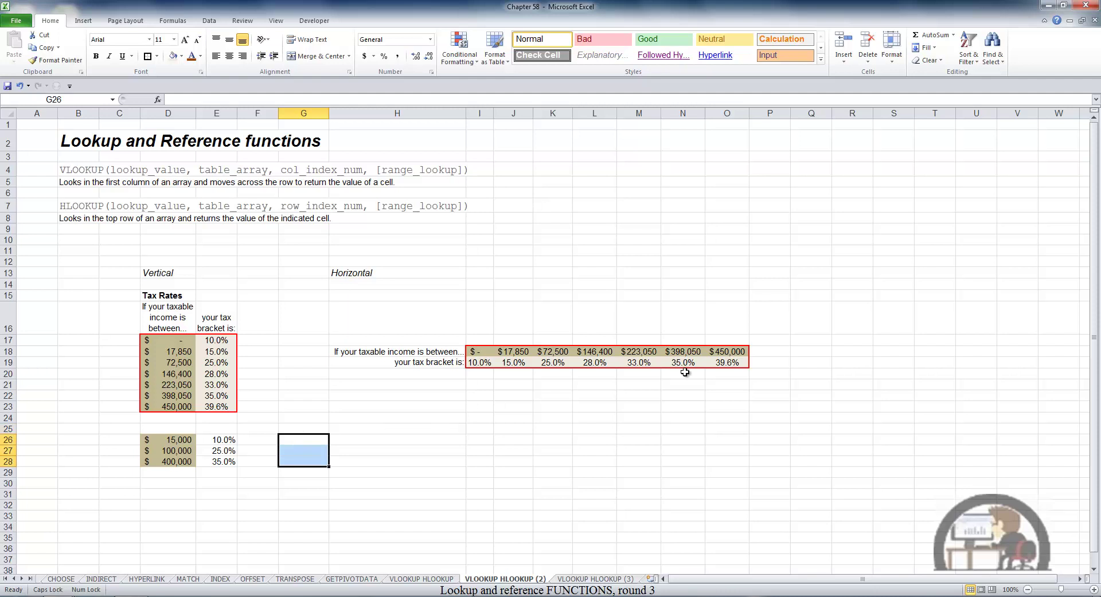
type("=HL")
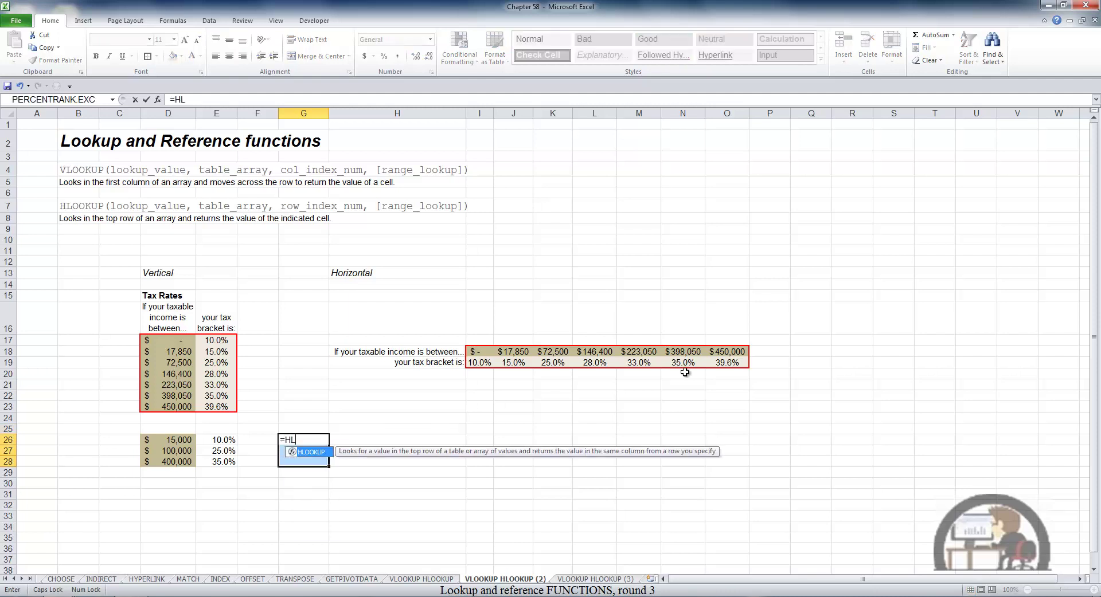
key("Tab")
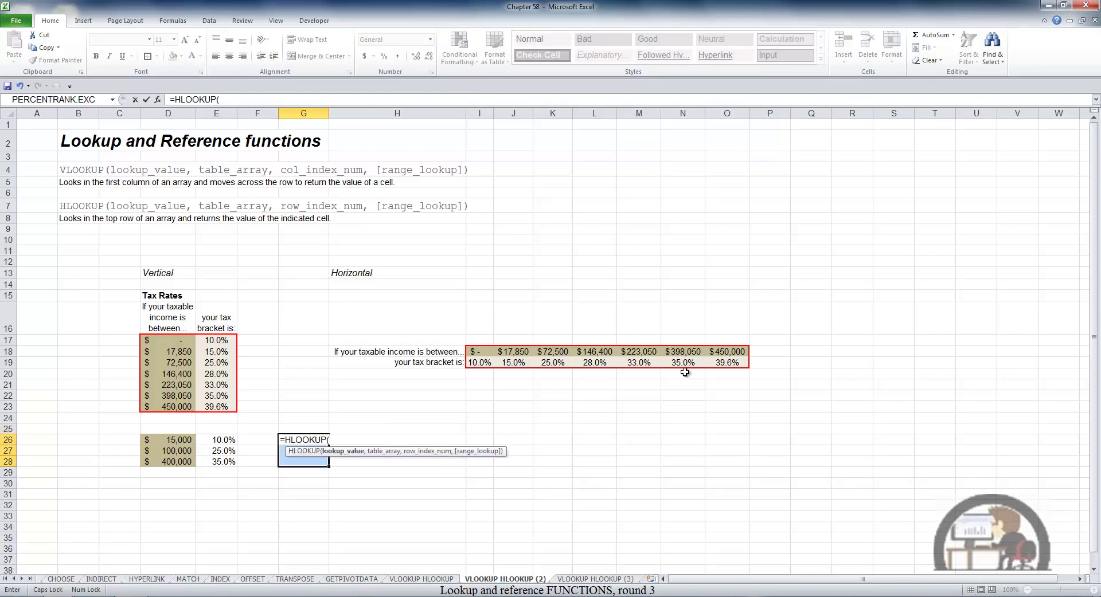
left_click(189, 440)
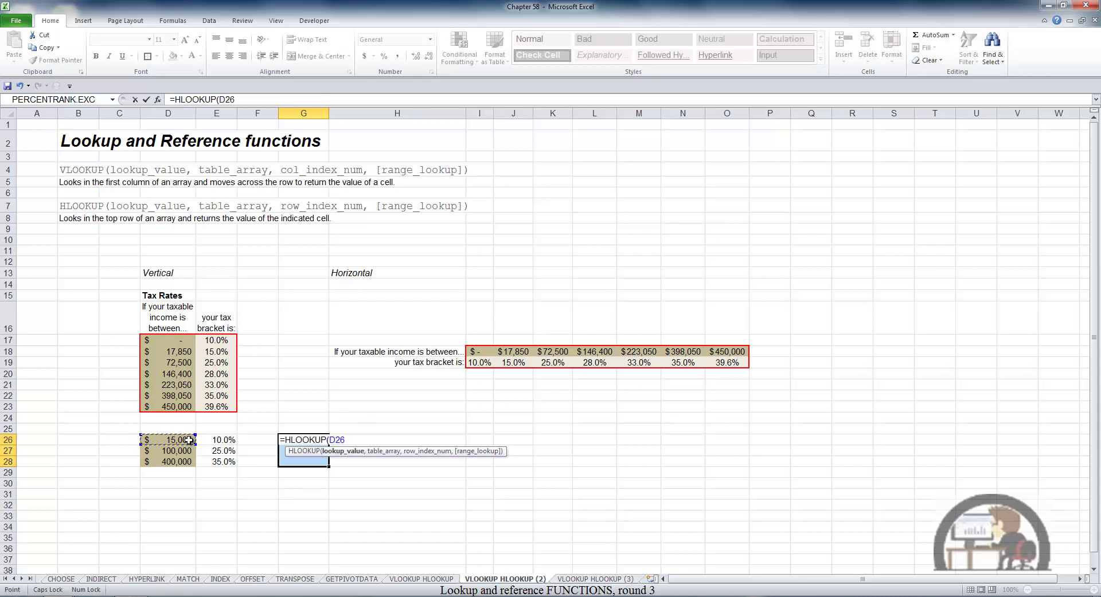
type(",")
left_click_drag(476, 354, 728, 364)
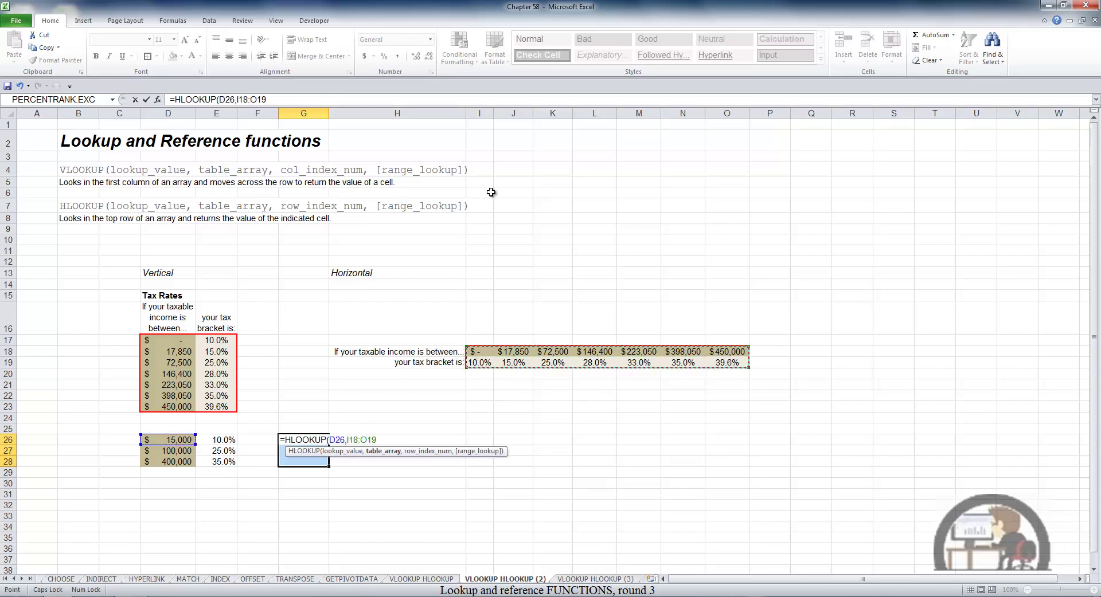
- Make the range $I$18:$O$19, return row 2 with TRUE approximate match, and fill G26:G28
left_click(248, 99)
key("F4")
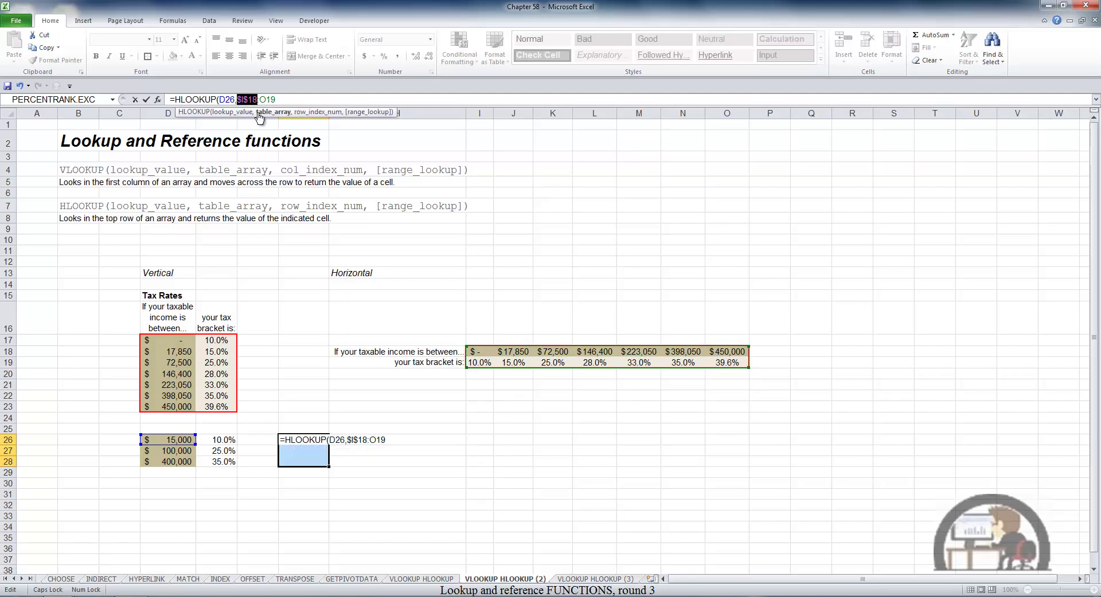
left_click_drag(265, 99, 290, 99)
key("F4")
left_click(291, 99)
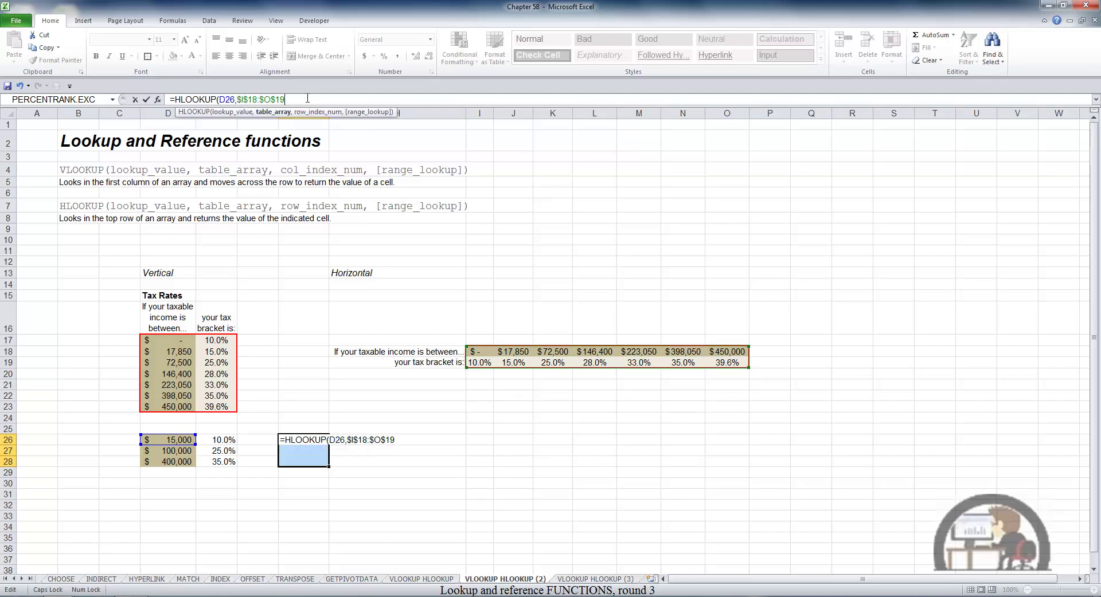
type(",2,")
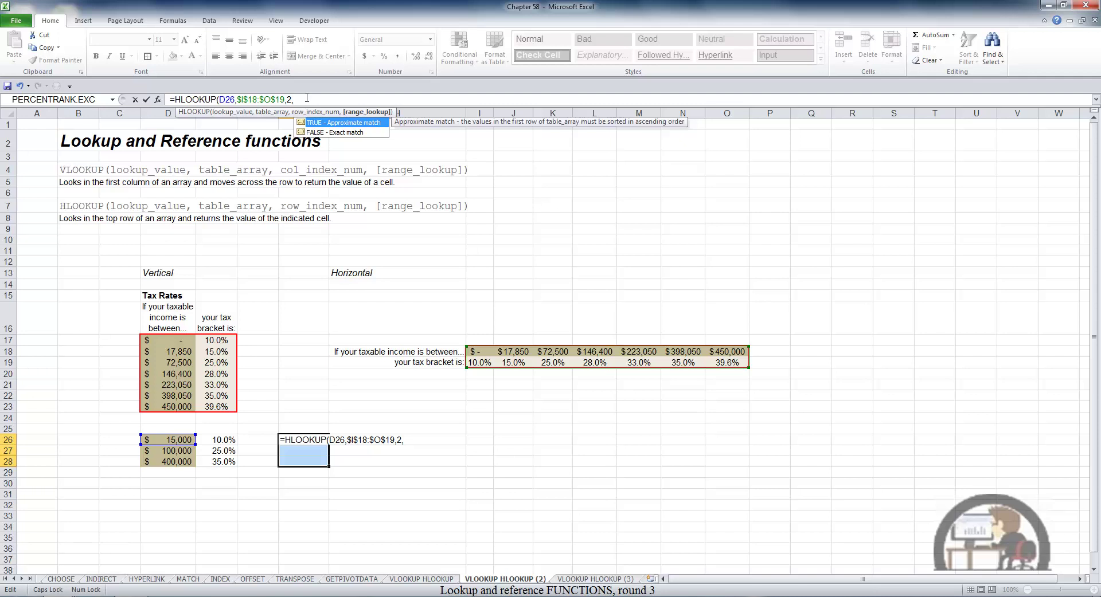
key("Tab")
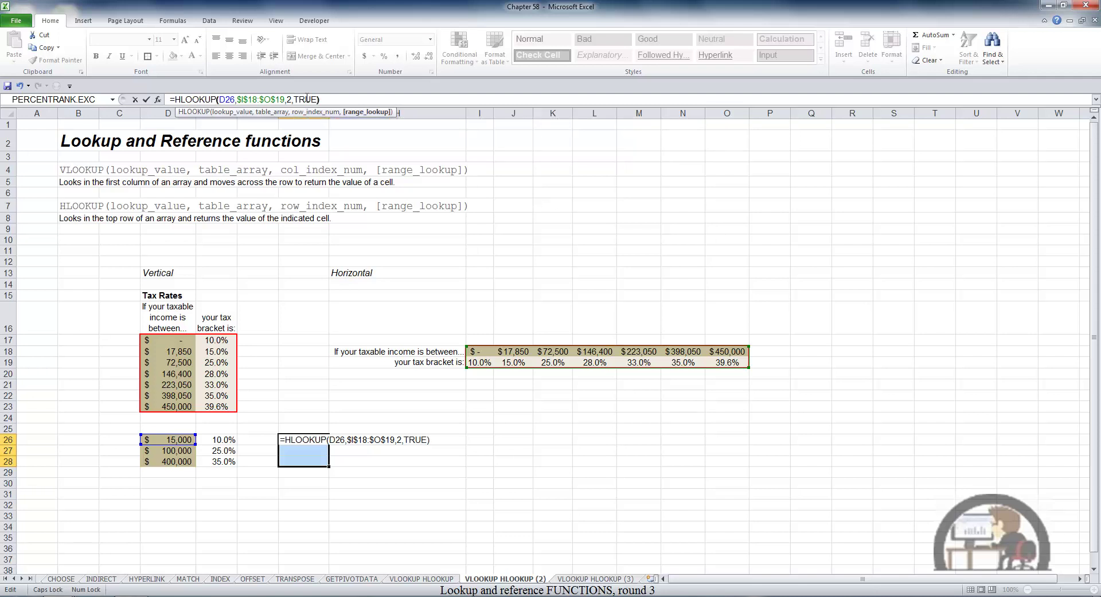
key("ctrl+Return")
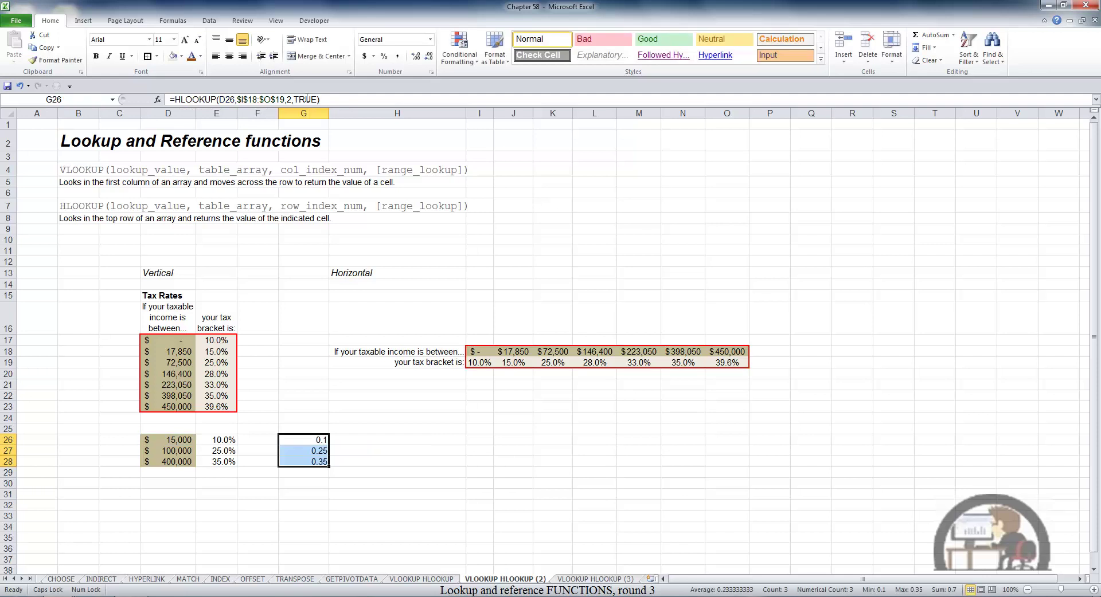
- Format the G26:G28 results as percentages with one decimal place
left_click(384, 56)
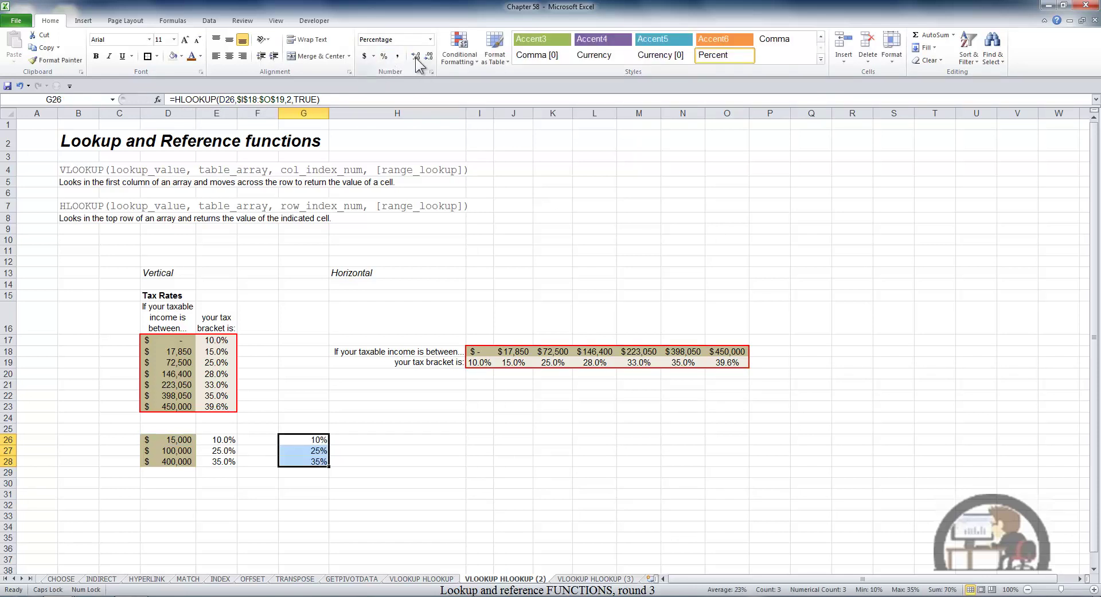
left_click(415, 57)
left_click(395, 442)
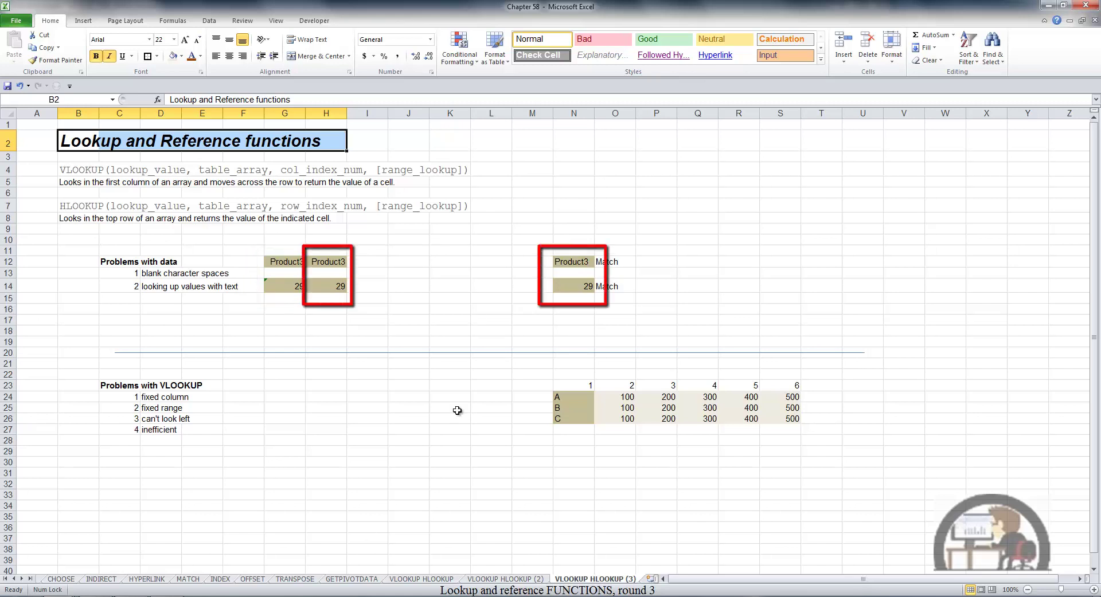
- Select cell M12 on the VLOOKUP HLOOKUP (3) sheet for a comparison formula
left_click(532, 265)
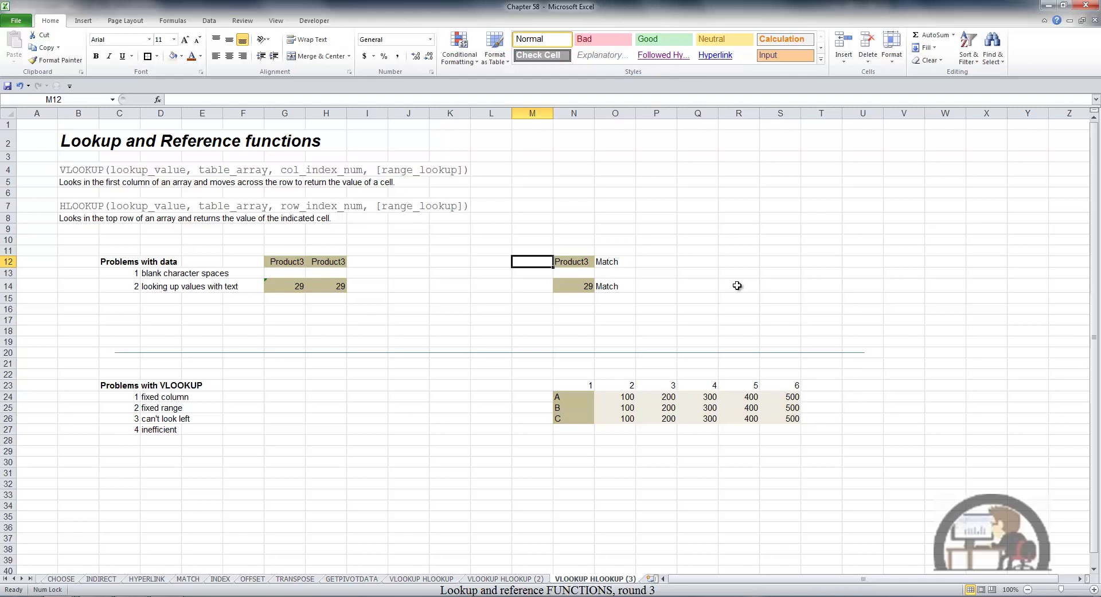
- Enter =N12=H12 in M12 and copy it to M14, both returning TRUE
type("=")
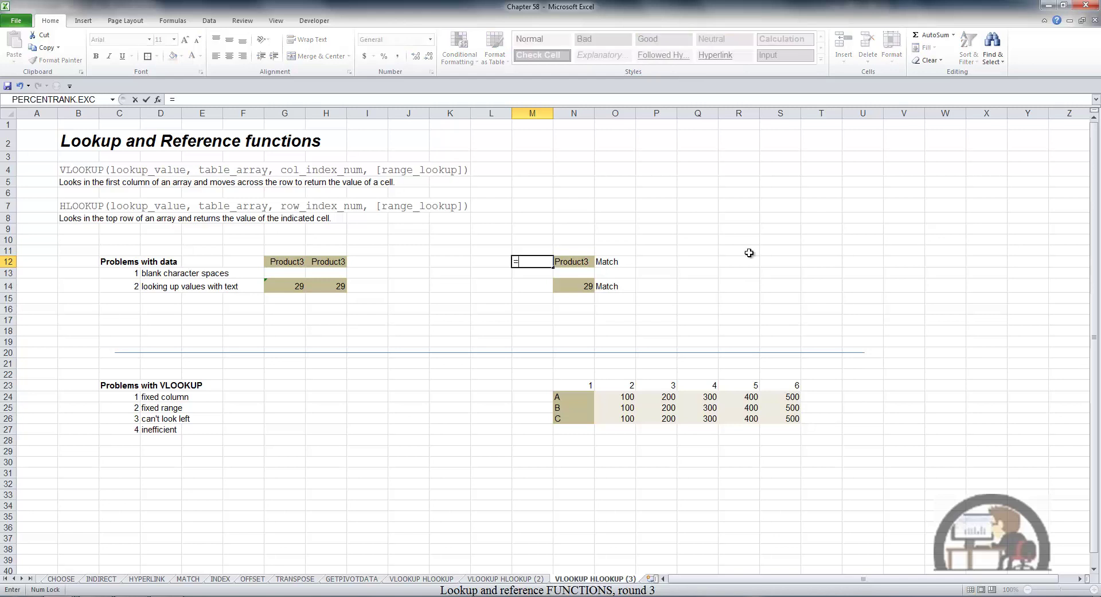
left_click(574, 265)
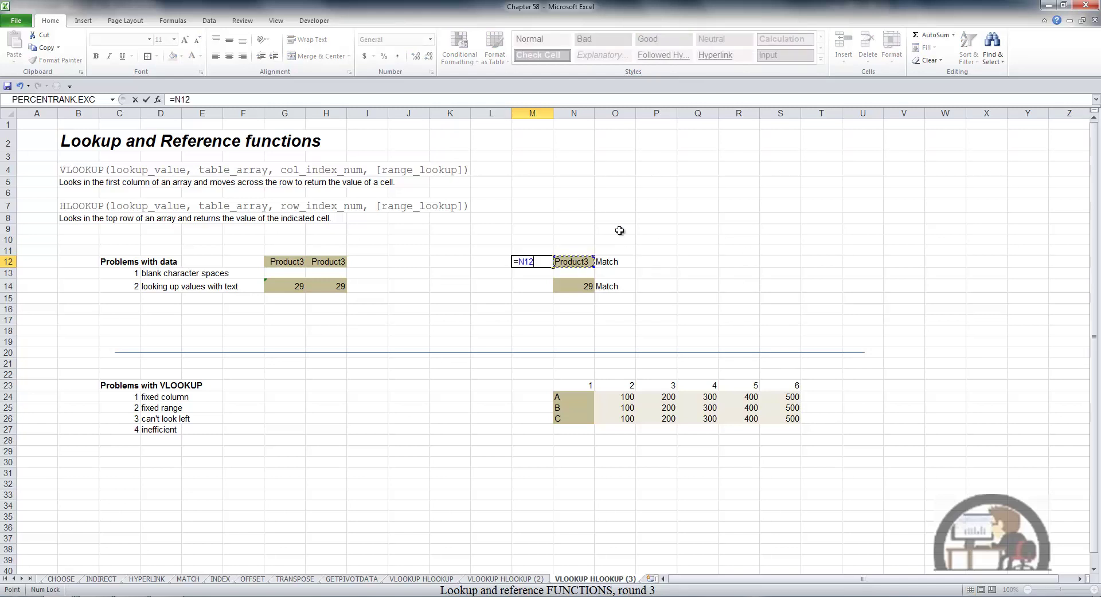
type("=")
left_click(331, 260)
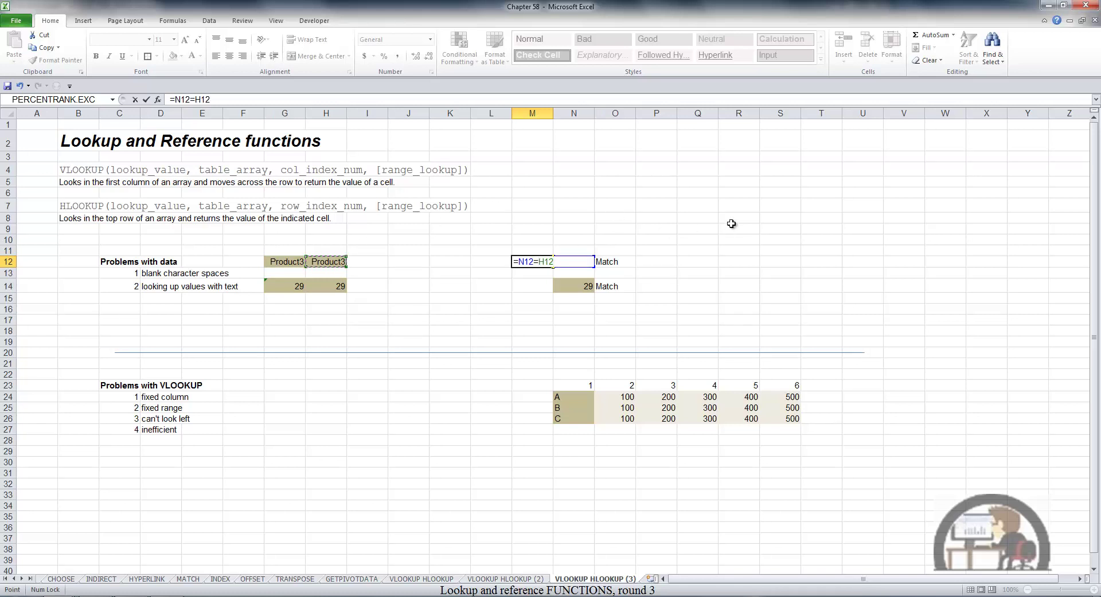
key("ctrl+Return")
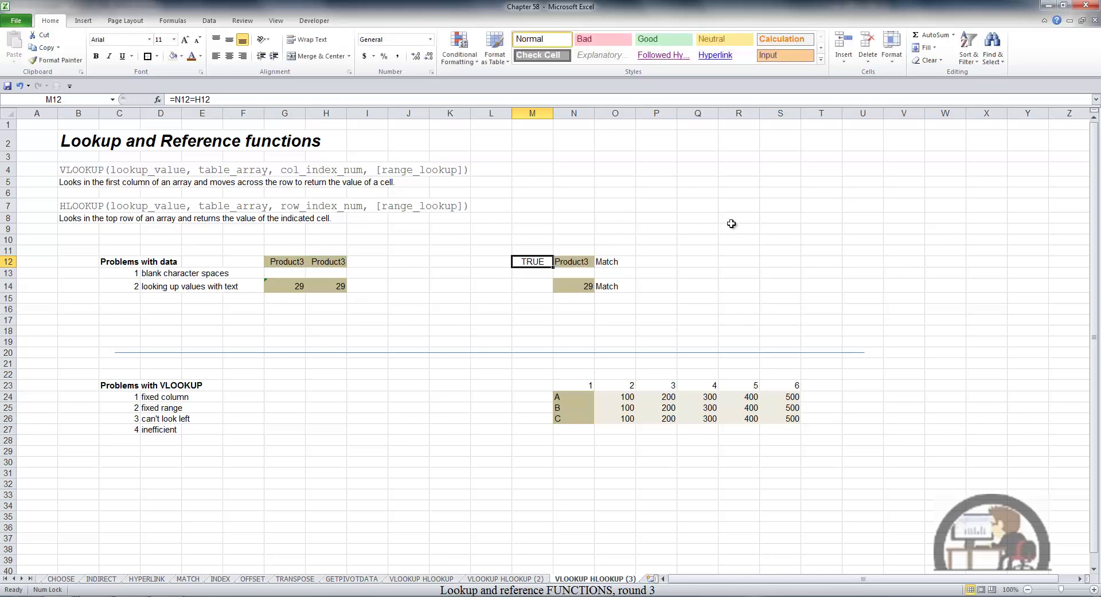
key("ctrl+c")
key("Down")
key("Down")
key("Return")
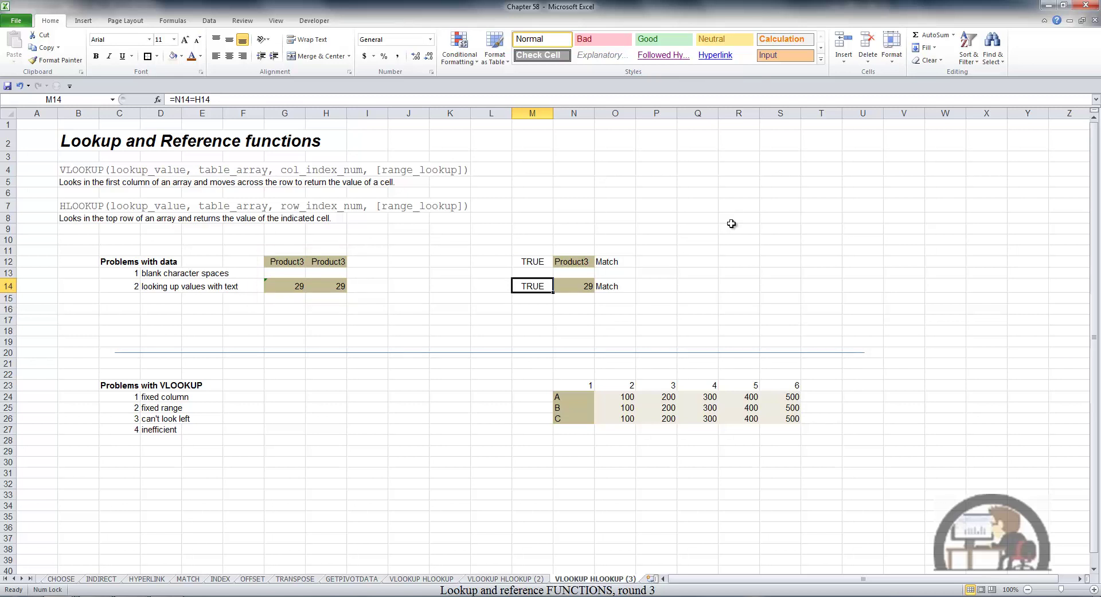
left_click(383, 259)
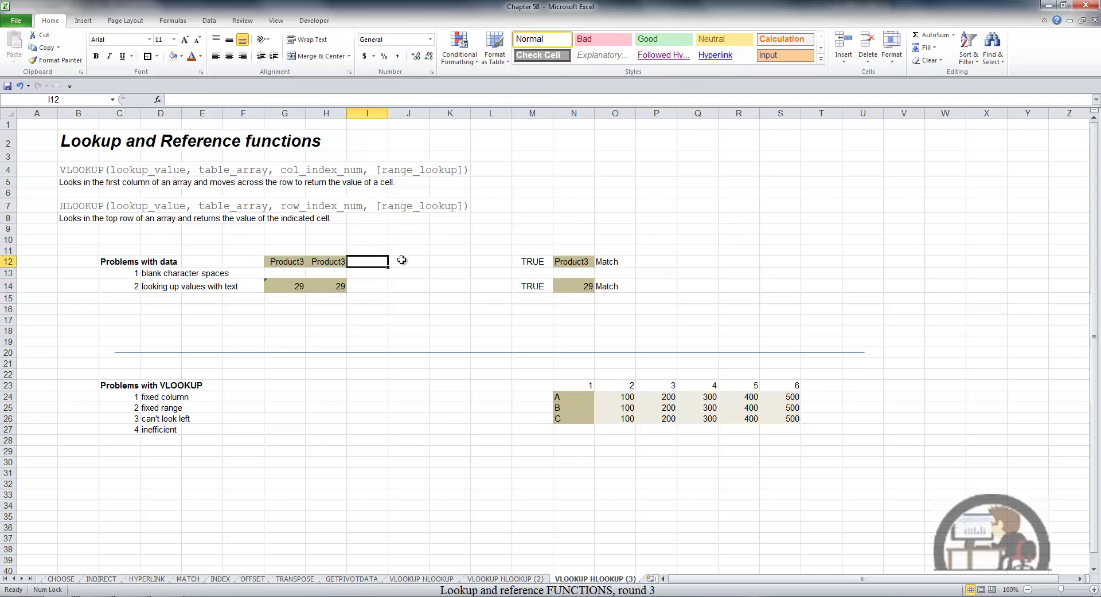
- Enter =G12=H12 in I12 and copy it to I14, both returning FALSE
type("=")
left_click(283, 262)
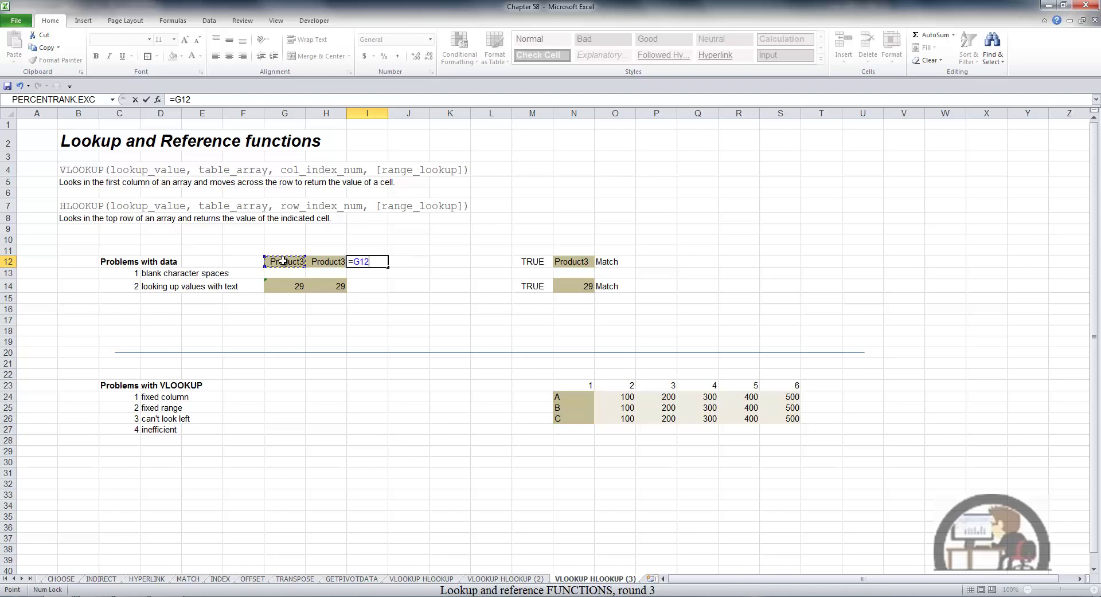
type("=")
left_click(326, 261)
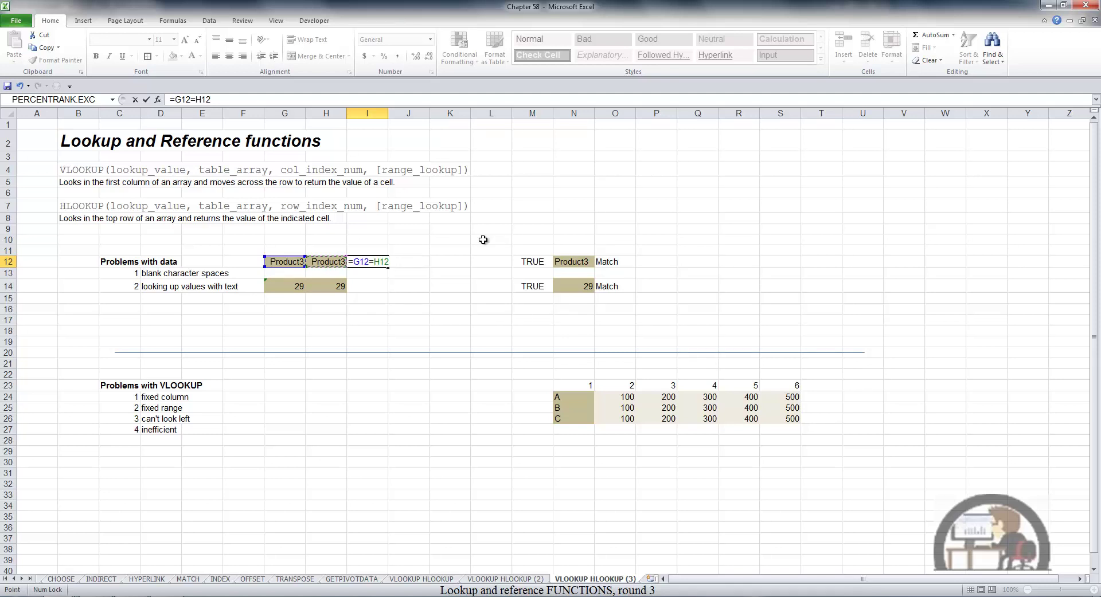
key("ctrl+Return")
key("ctrl+c")
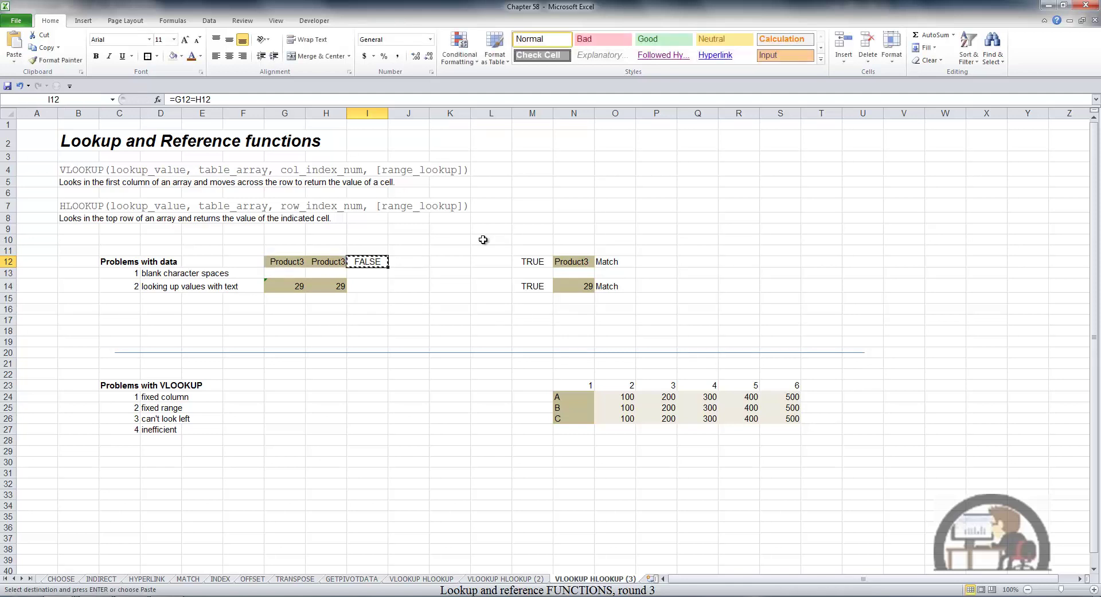
key("Down")
key("Down")
key("Return")
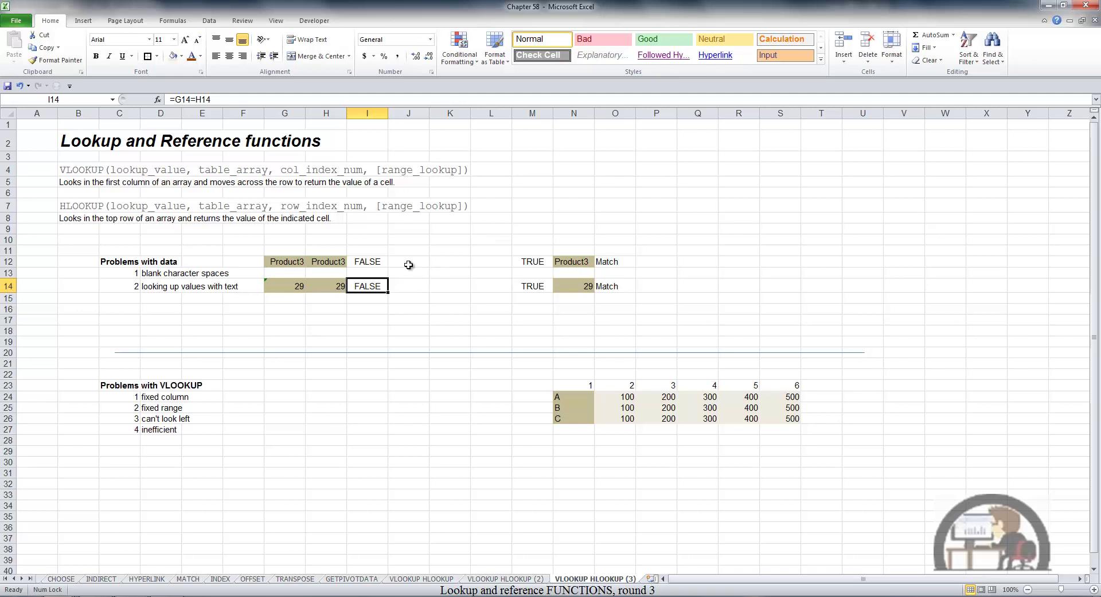
left_click(408, 265)
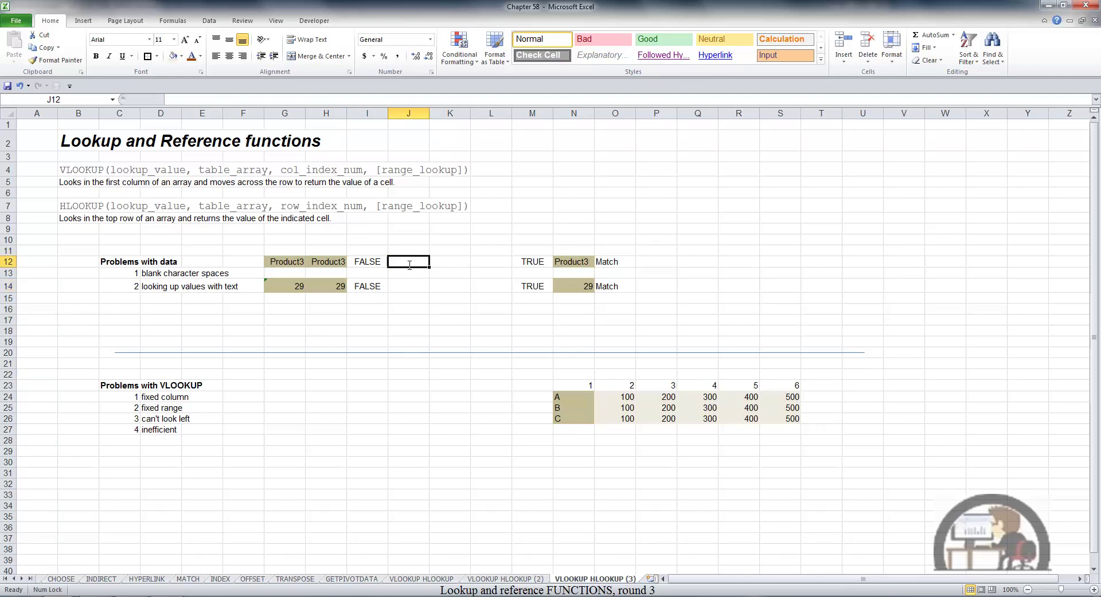
- Enter =EXACT(G12,H12) in J12, which returns FALSE
type("=ex")
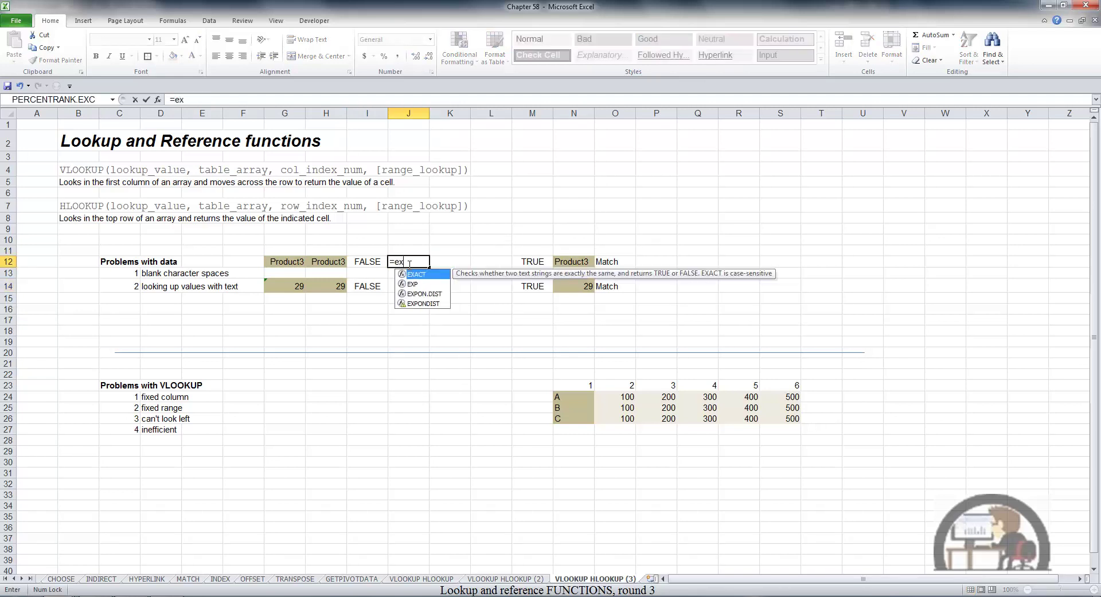
key("Tab")
left_click(291, 263)
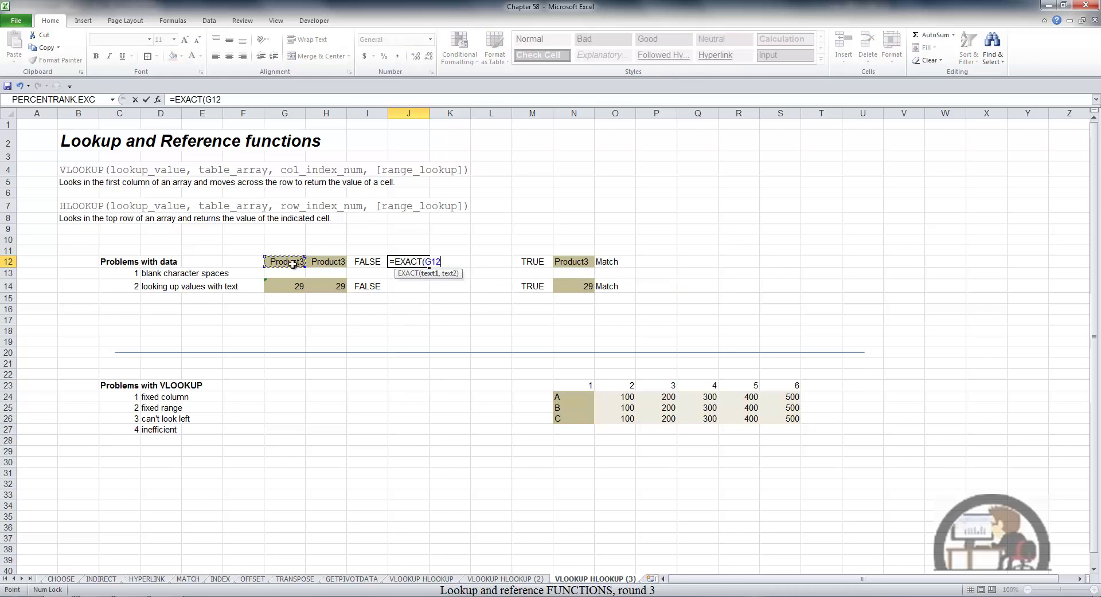
type(",")
left_click(325, 263)
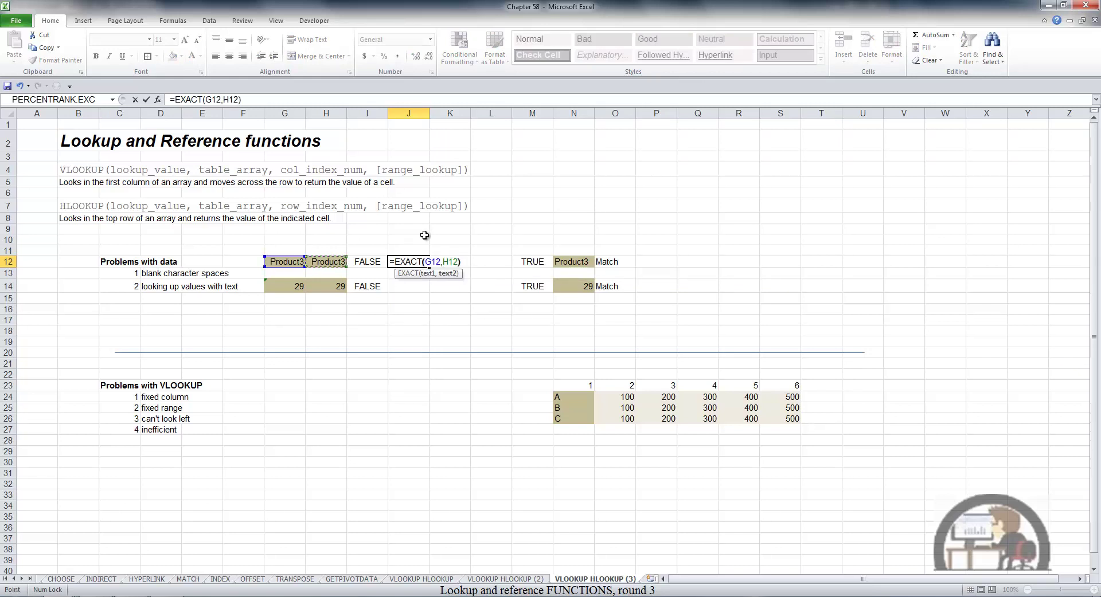
type(")")
key("Return")
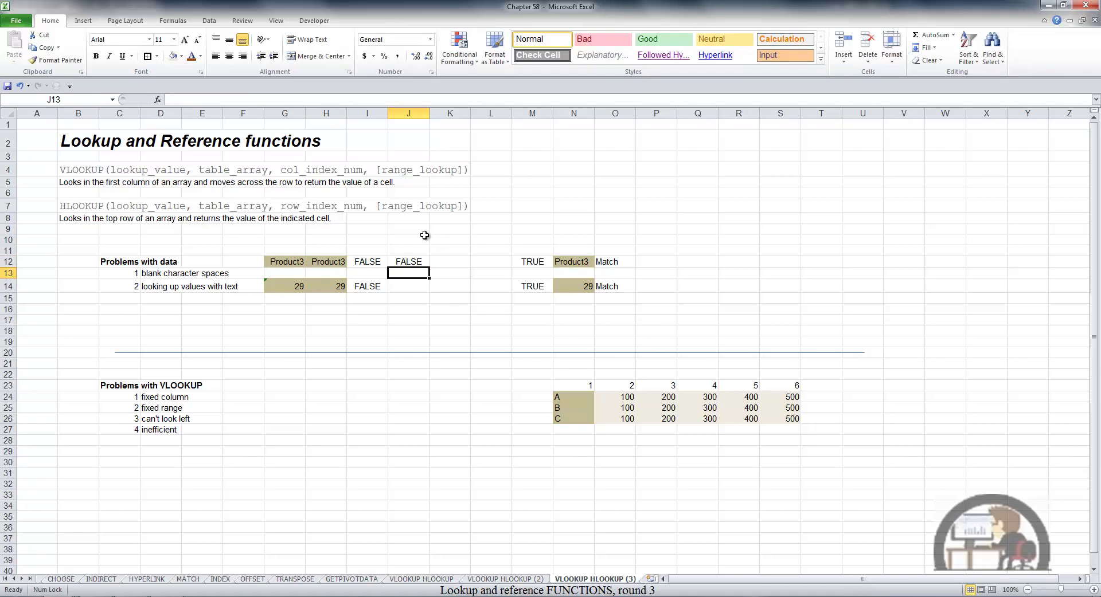
- Copy J12's EXACT formula to J14, giving =EXACT(G14,H14) returning TRUE
key("Up")
key("ctrl+c")
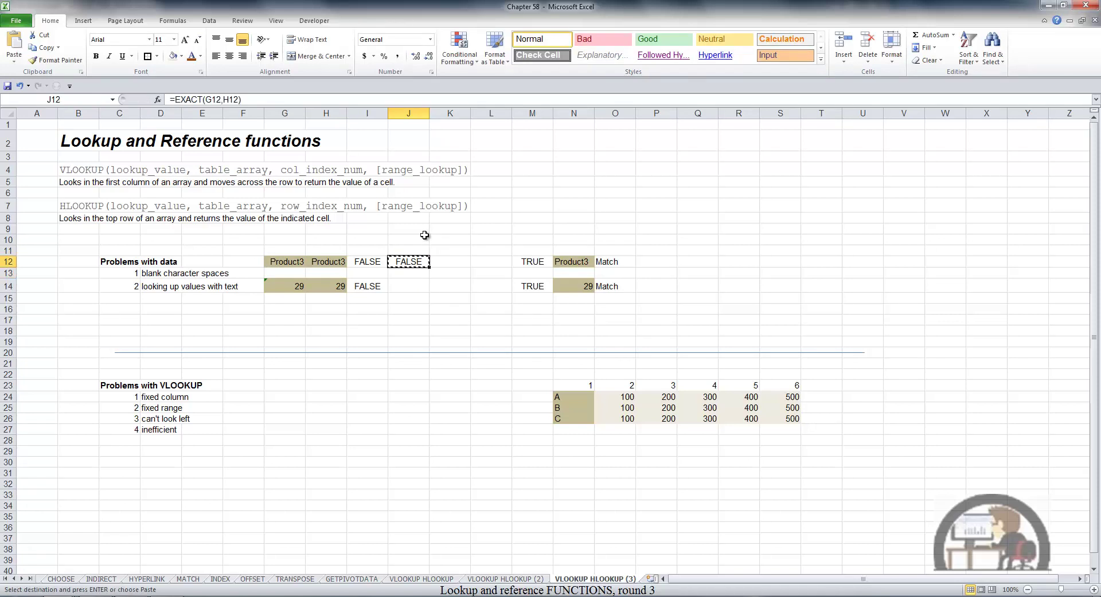
key("Down")
key("Down")
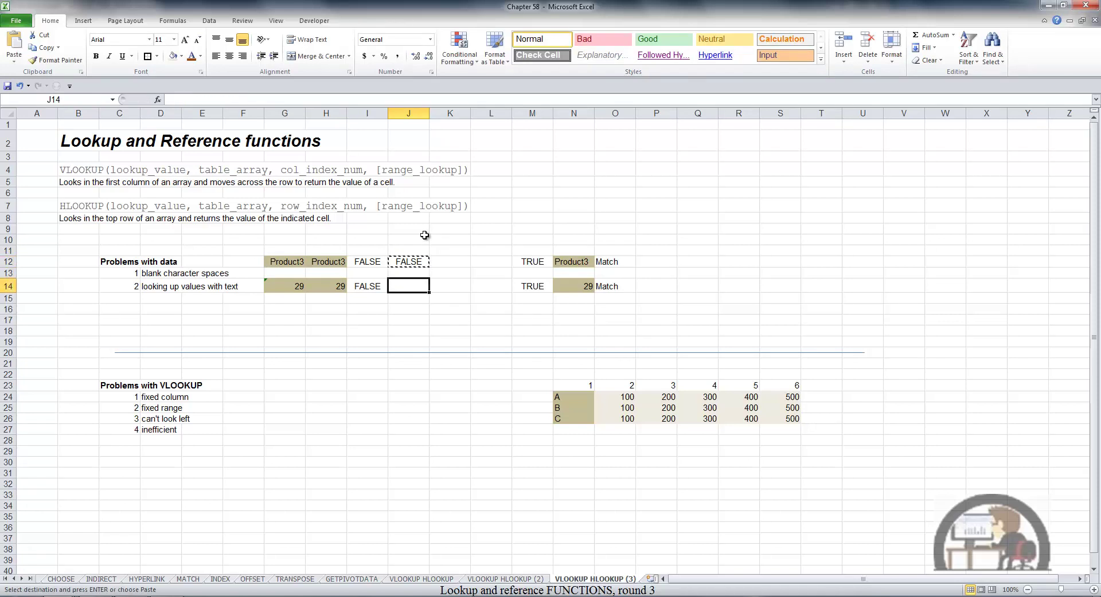
key("Return")
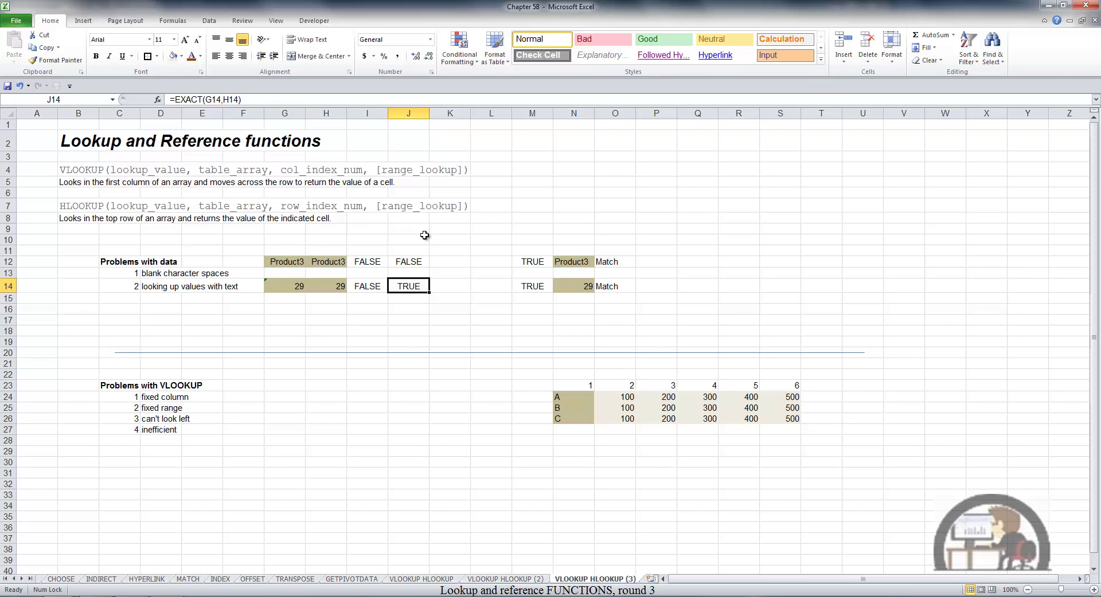
key("F2")
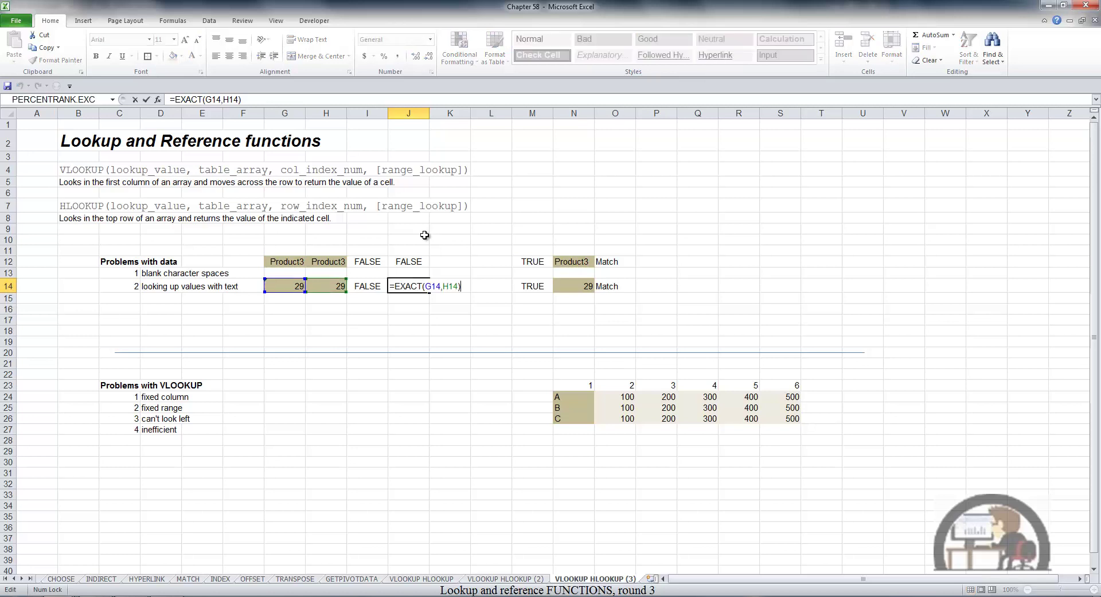
key("Escape")
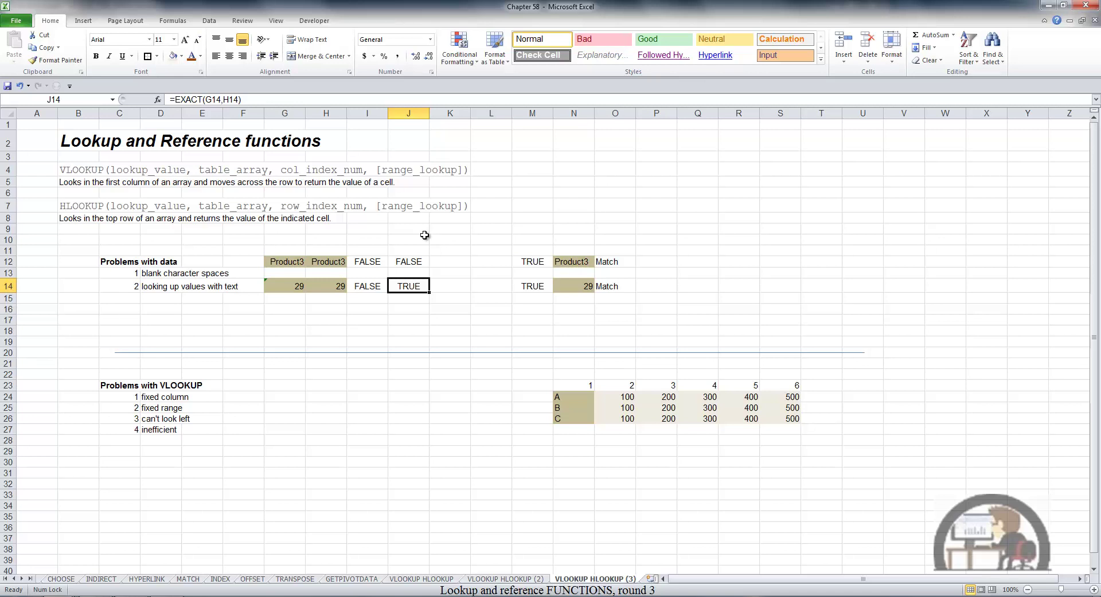
- Clear J11:J14 and start =VLOOKUP(G12,N12:O14,2) in K12
left_click_drag(423, 246, 400, 292)
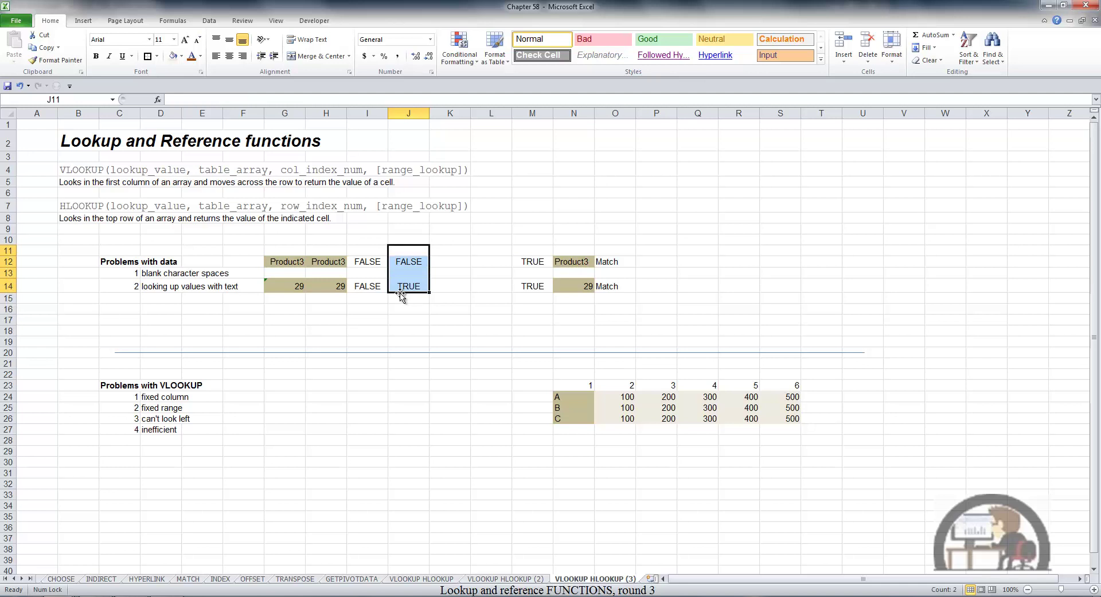
key("Delete")
left_click(458, 262)
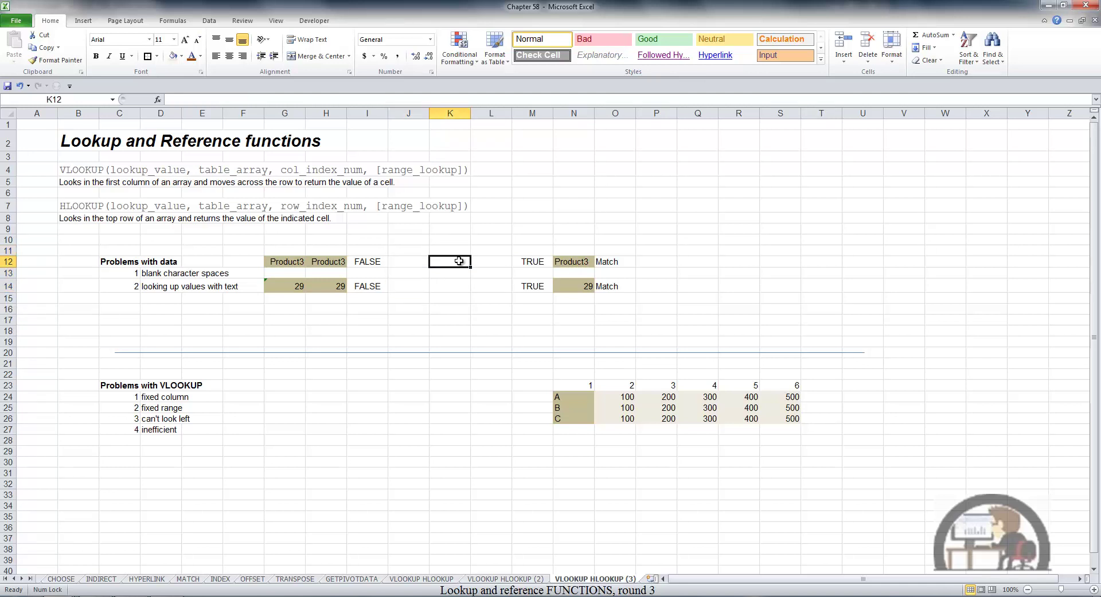
key("Caps_Lock")
type("=VLOOKUP(")
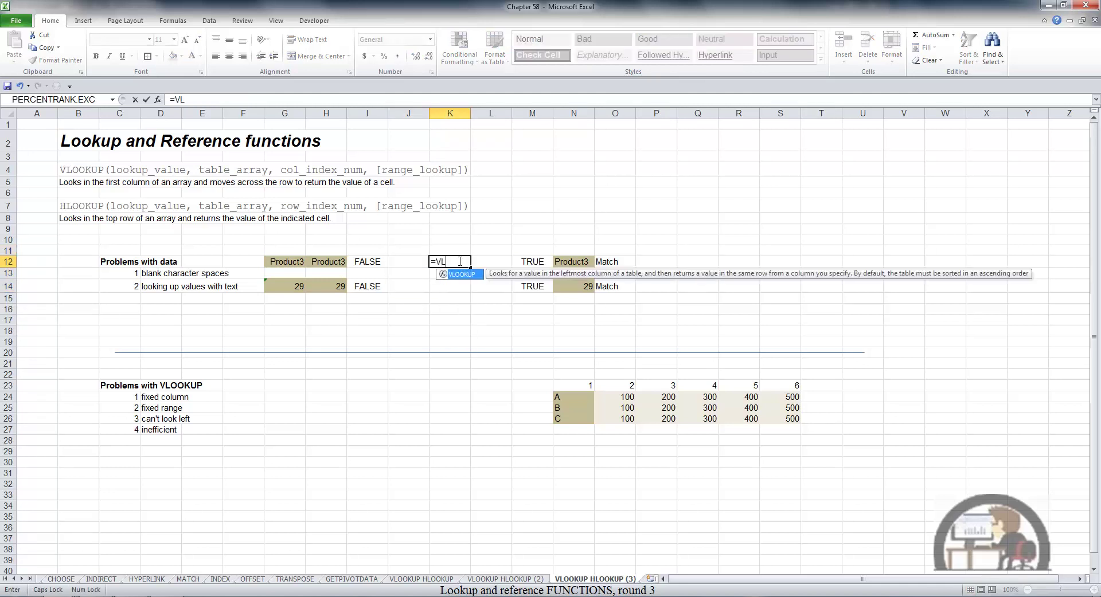
left_click(286, 262)
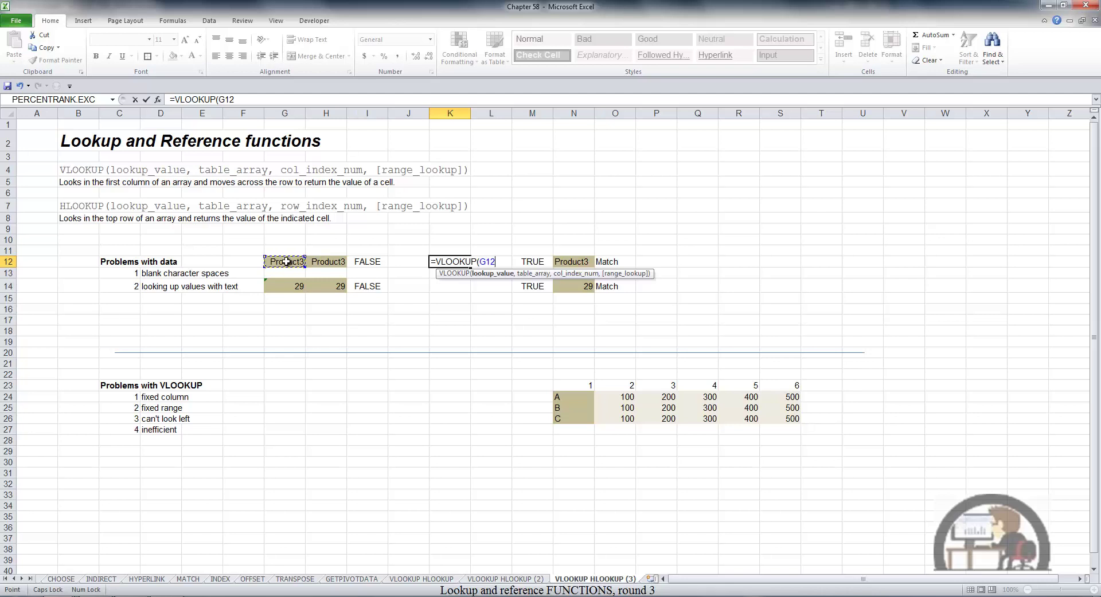
type(",")
left_click_drag(565, 261, 613, 289)
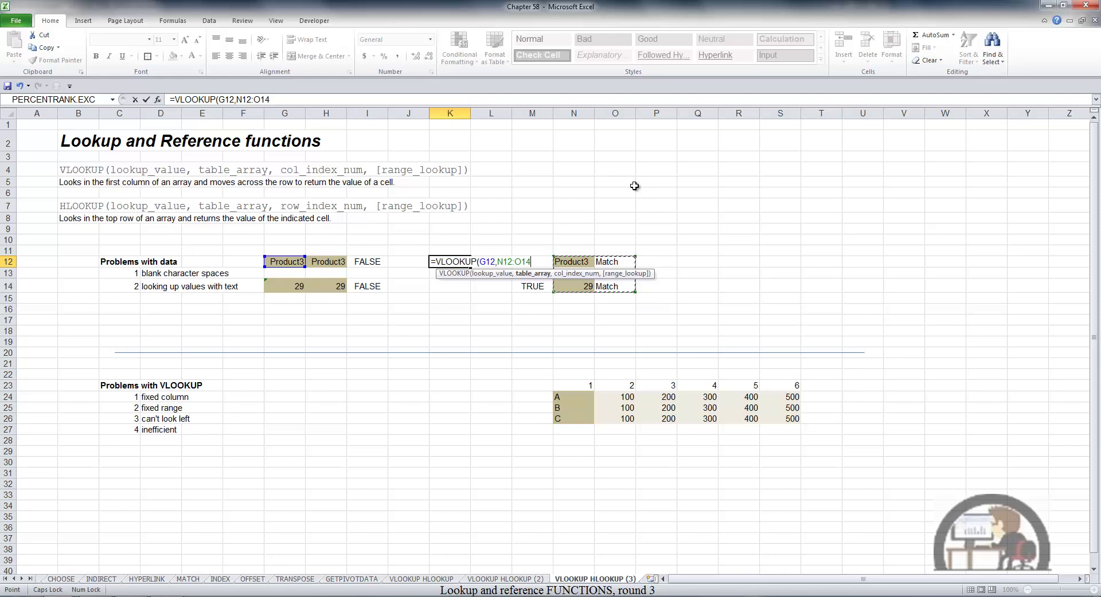
type(",2")
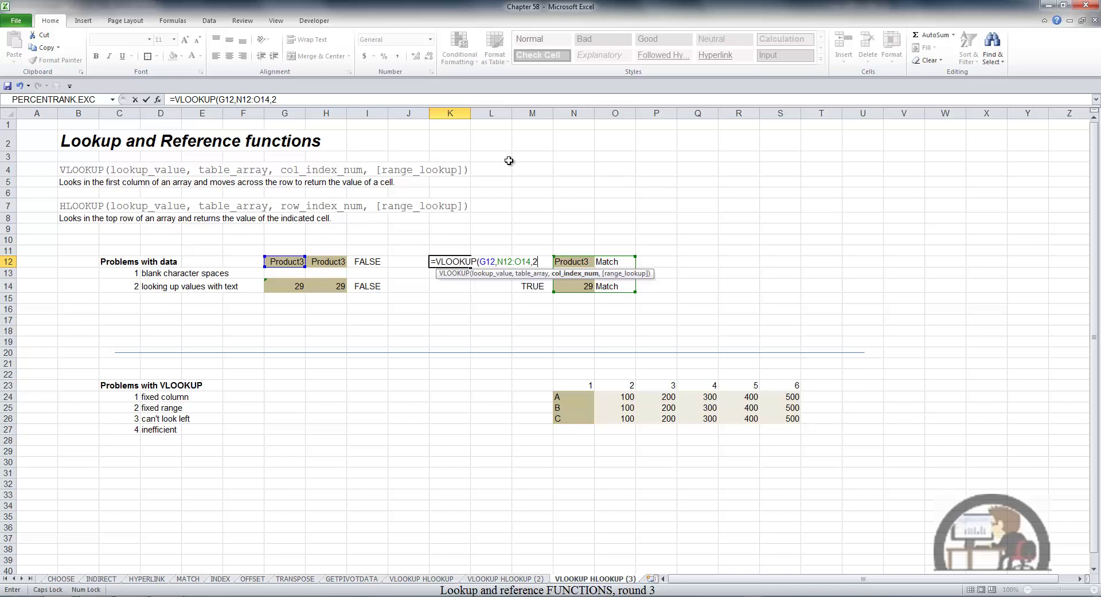
- Make the lookup range absolute as $N$12:$O$14 and commit K12's VLOOKUP
left_click(242, 100)
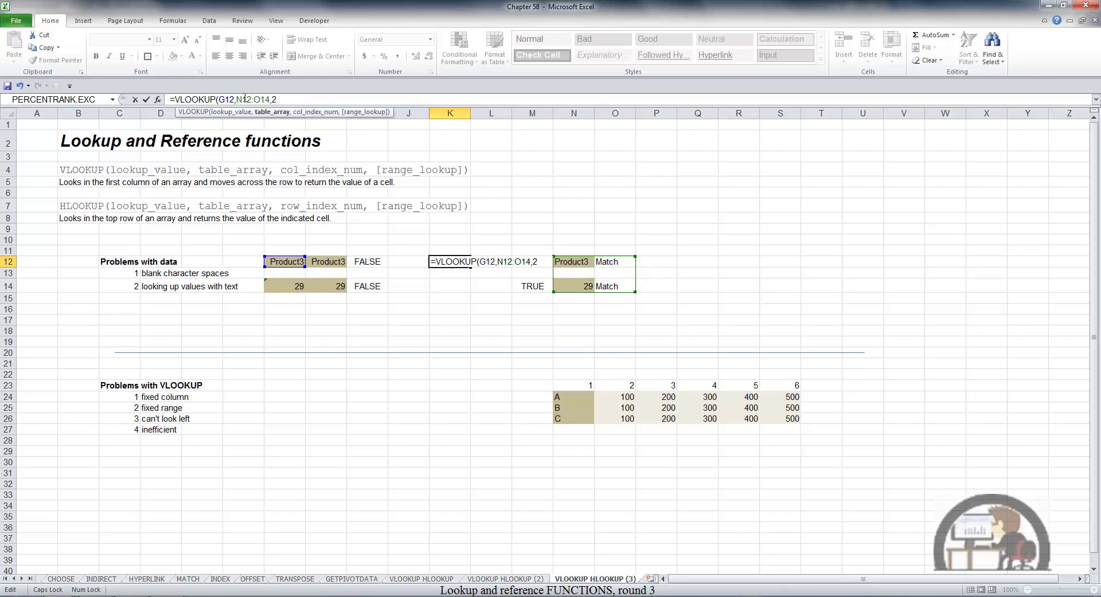
key("F4")
left_click(276, 99)
key("F4")
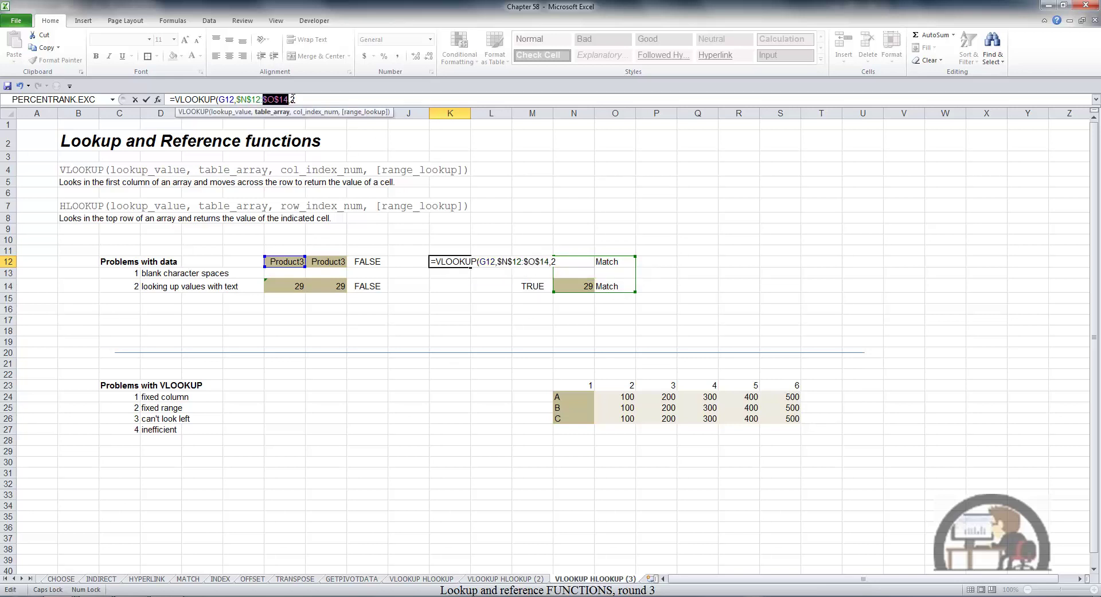
left_click(301, 99)
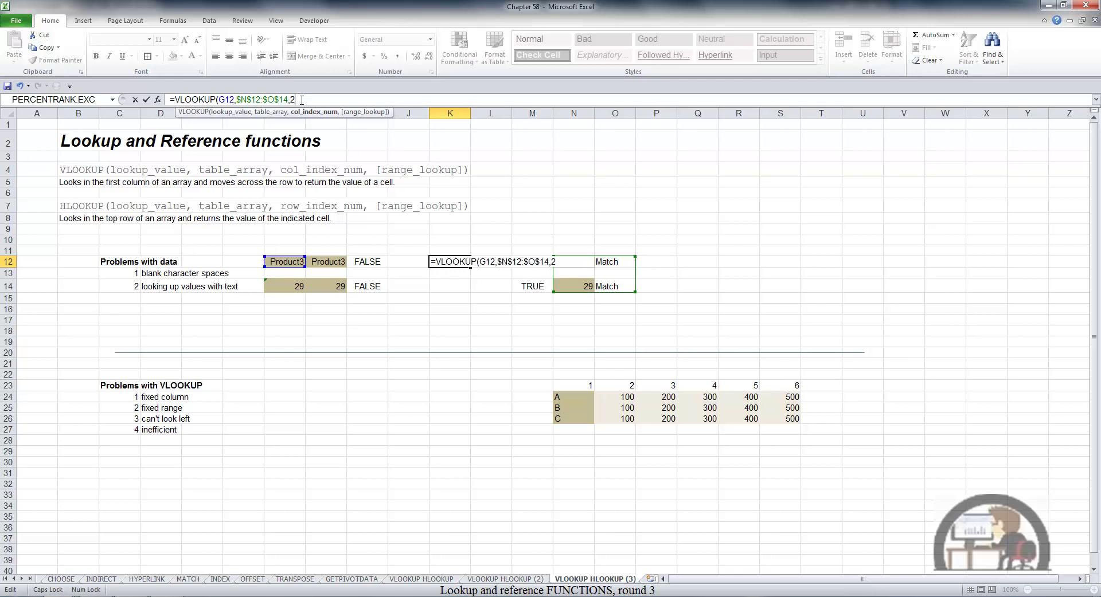
key("ctrl+Return")
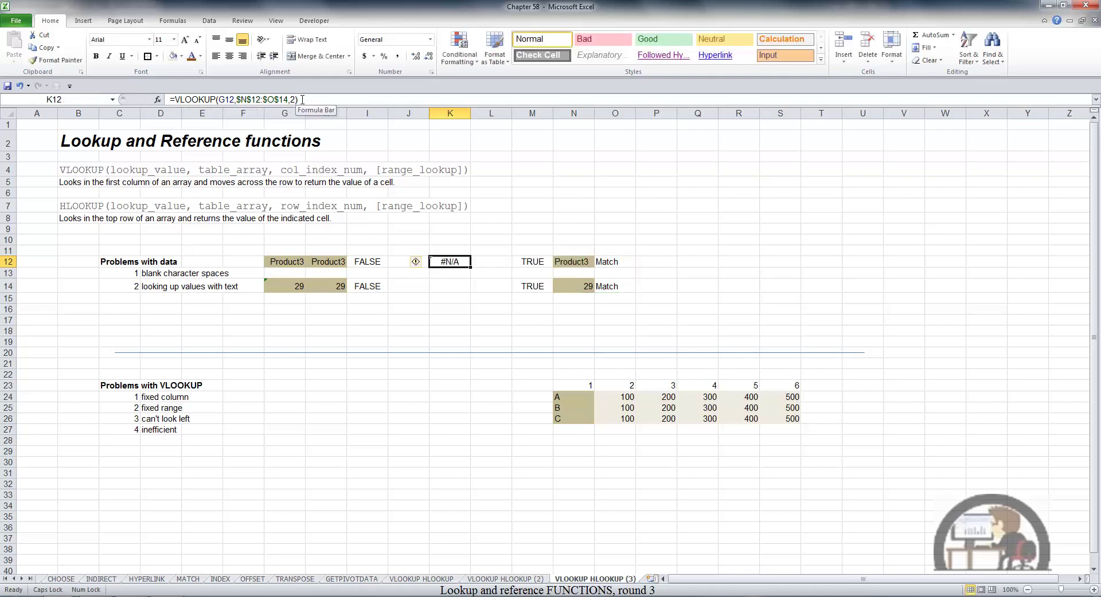
- Copy K12's VLOOKUP to K14, both returning #N/A, then select G12
key("ctrl+c")
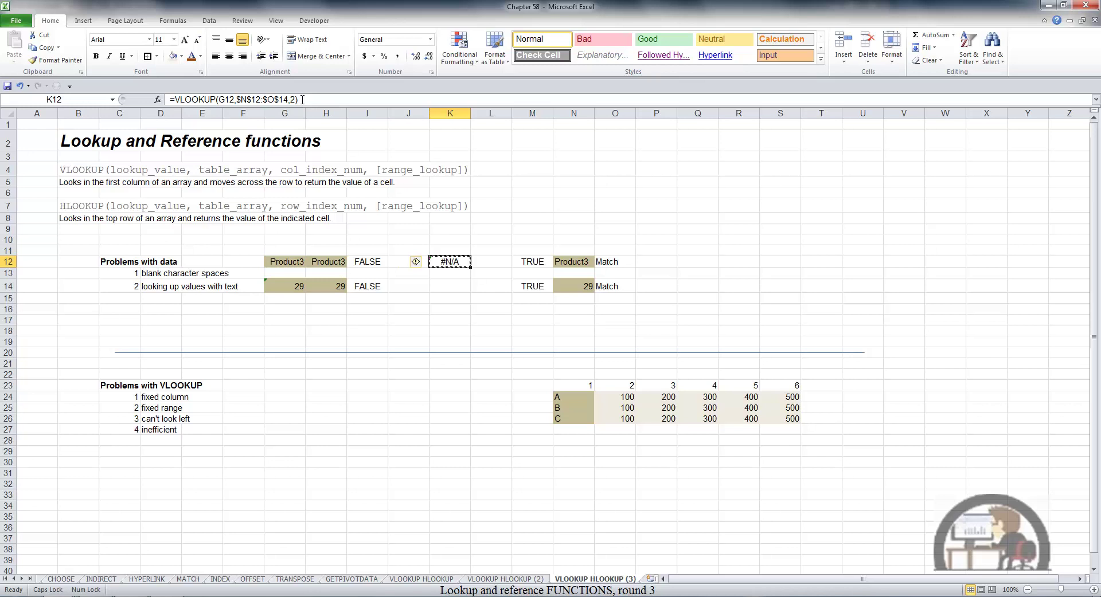
key("Down")
key("Down")
key("Return")
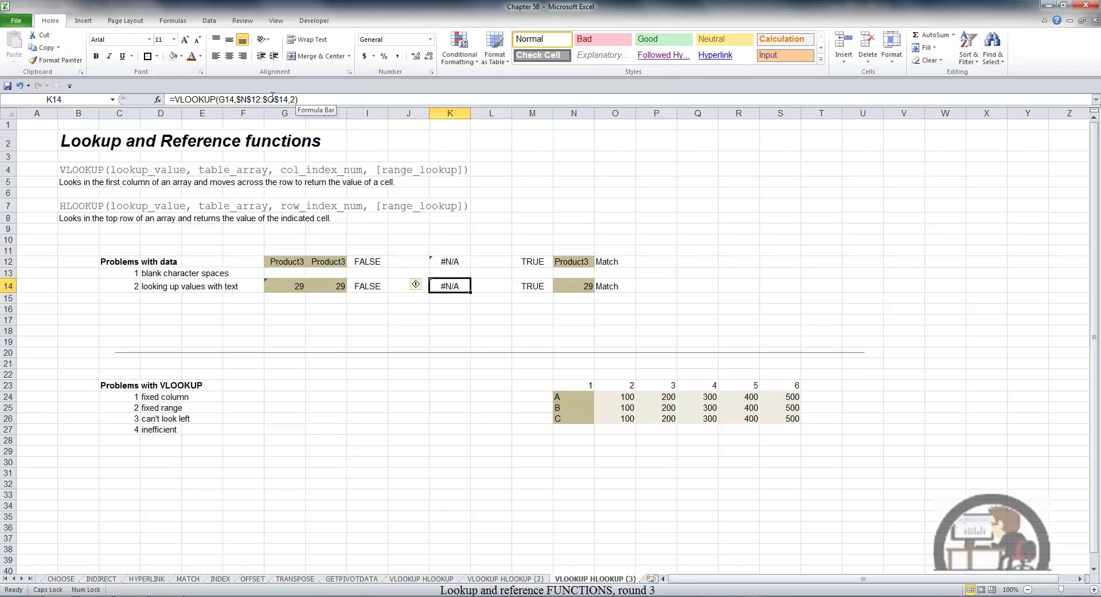
left_click(290, 259)
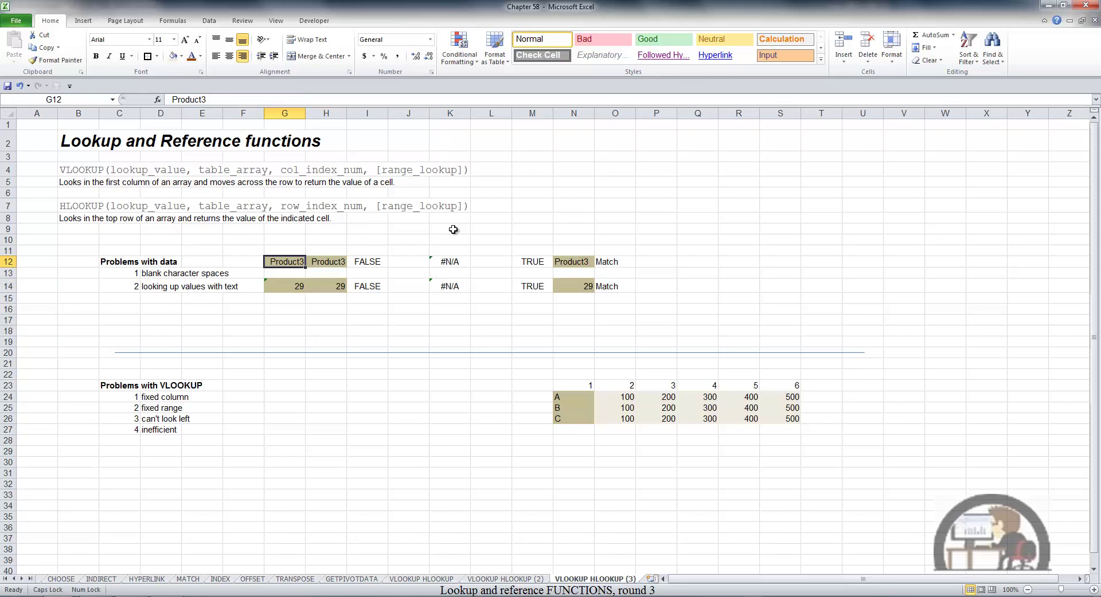
key("F2")
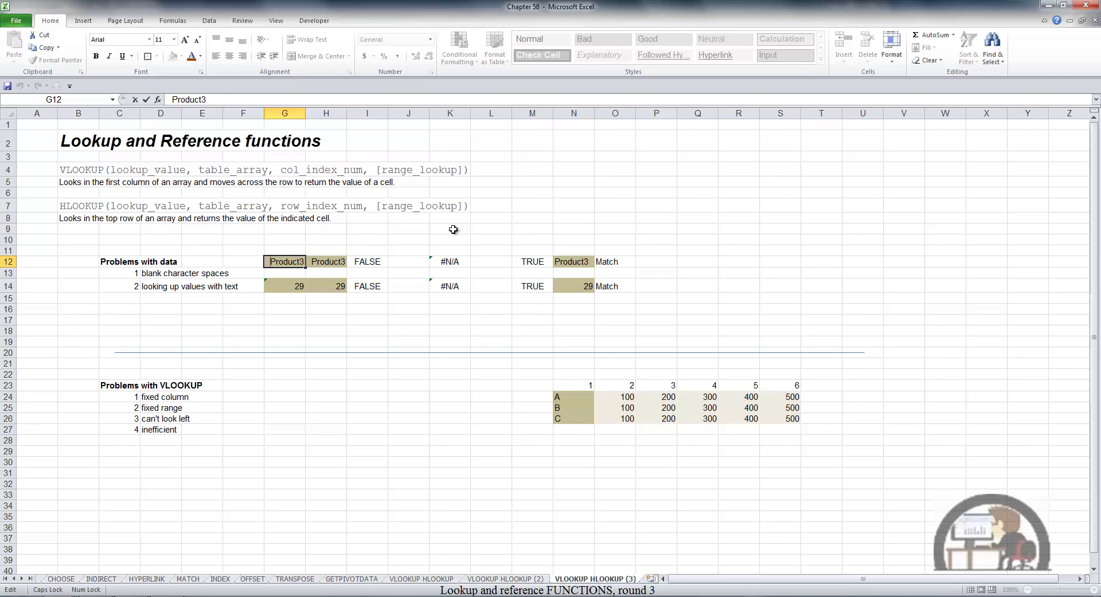
key("Escape")
key("Right")
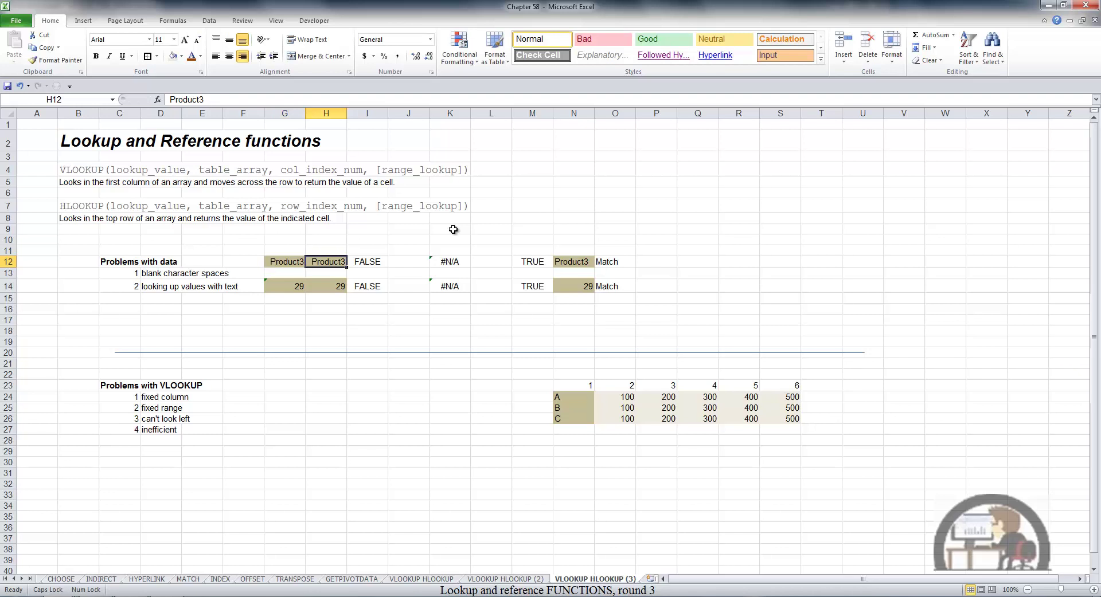
key("F2")
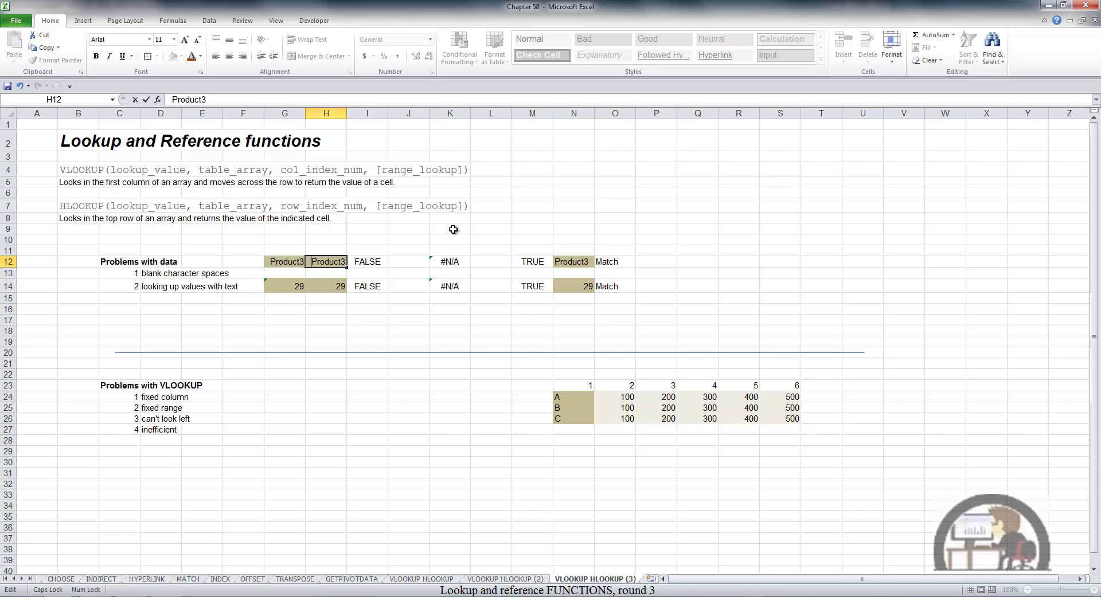
key("Tab")
key("Tab")
- Enter =TRIM(G12) in J12 to strip the padding from Product3
type("=")
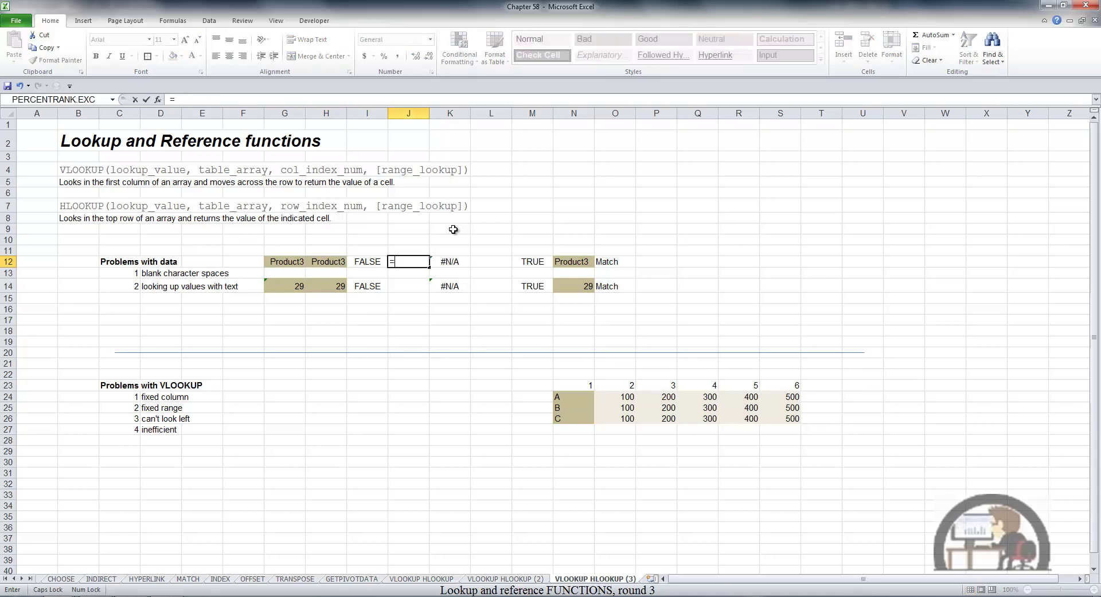
type("TR")
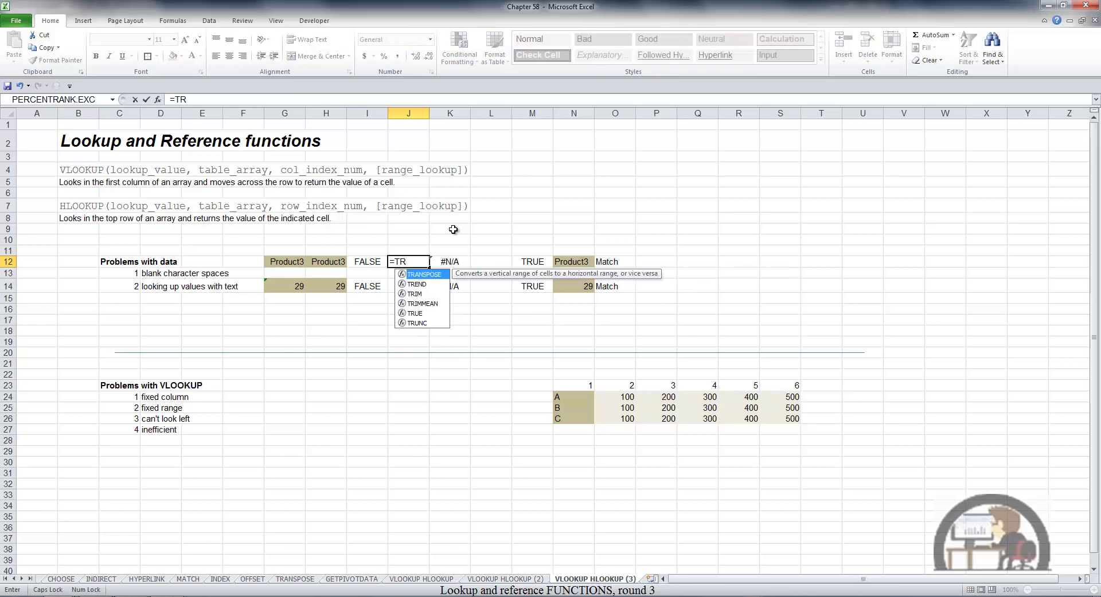
type("I")
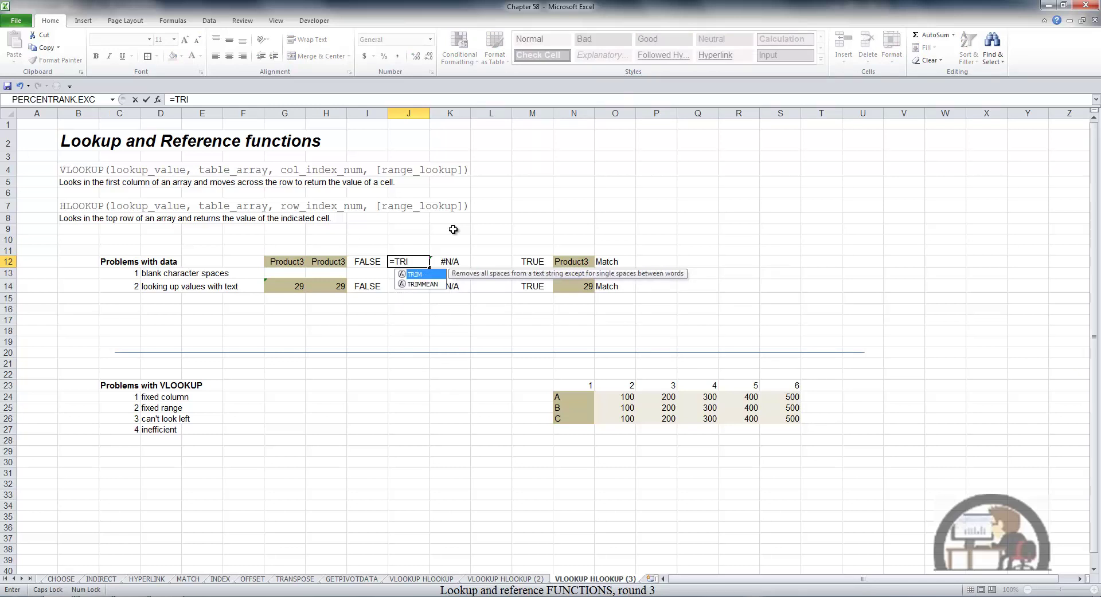
key("Tab")
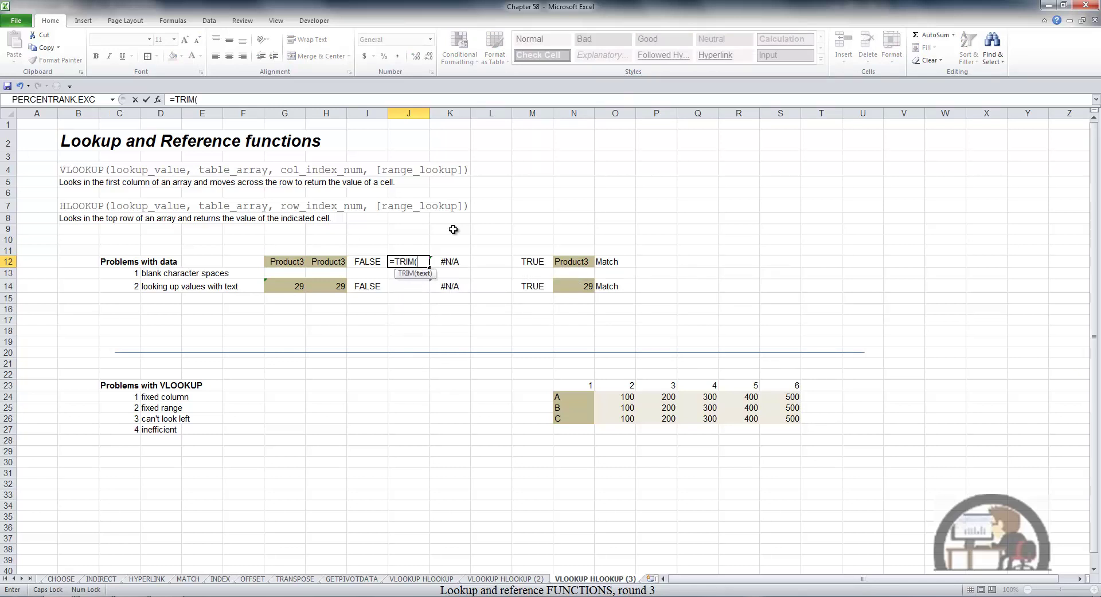
left_click(292, 259)
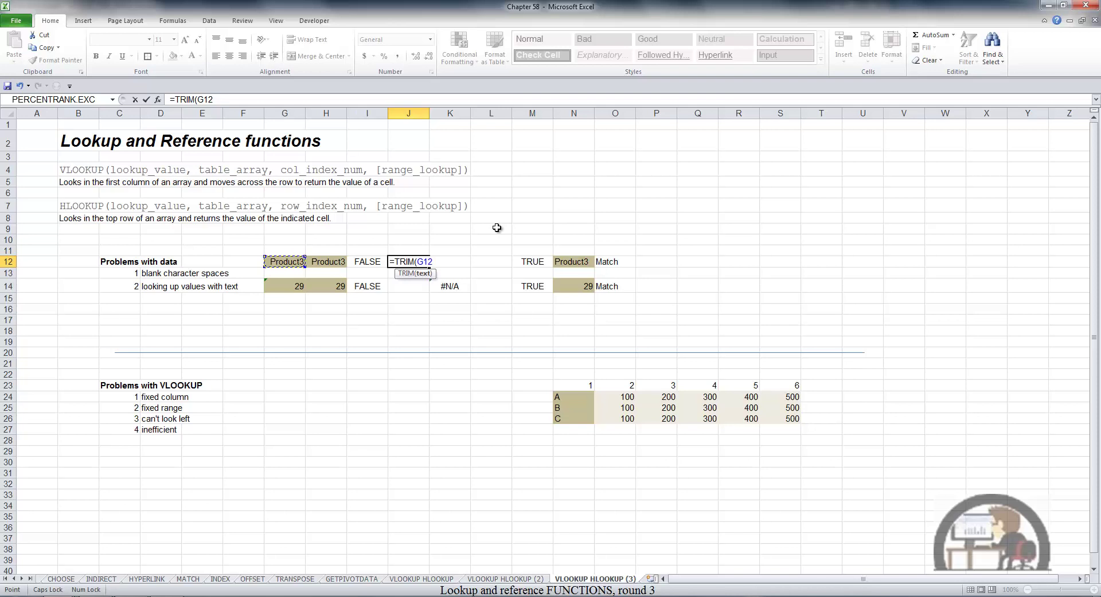
key("ctrl+Return")
- Change K12's VLOOKUP lookup value from G12 to J12, giving Match
key("Right")
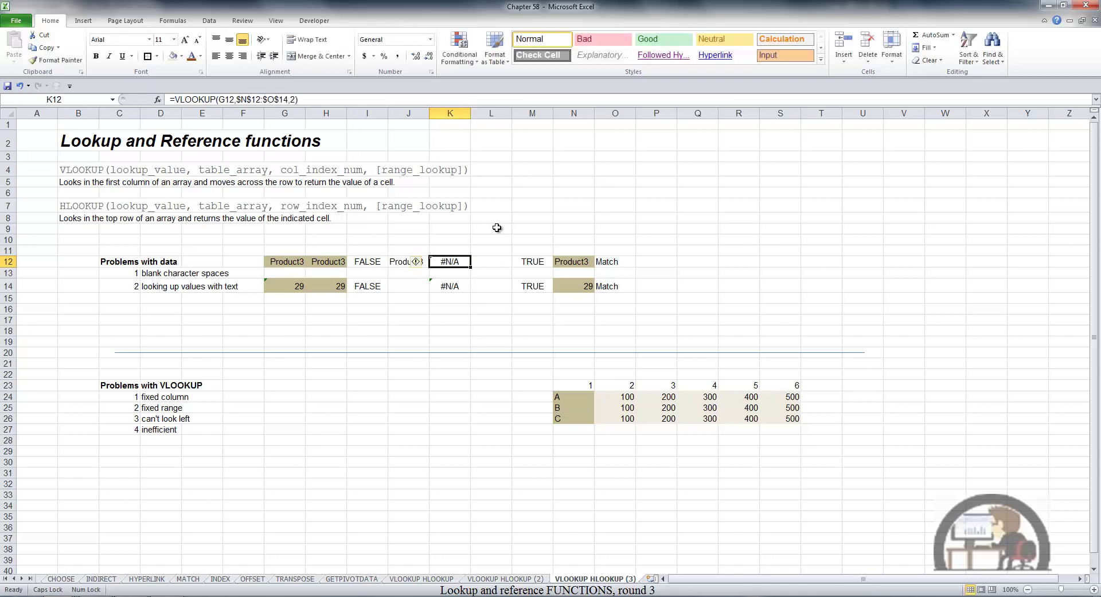
key("F2")
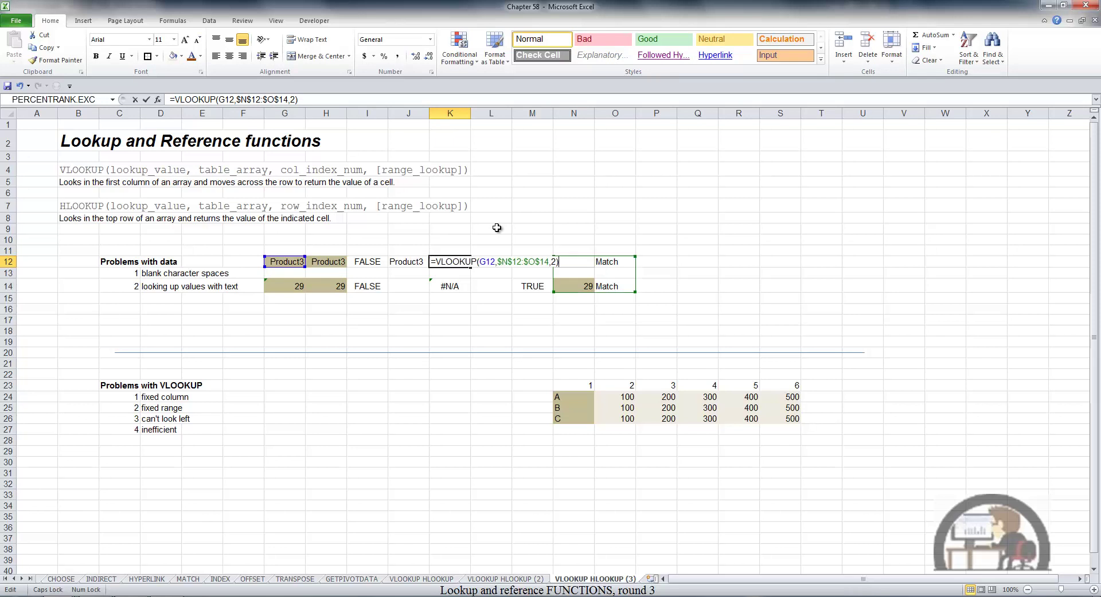
key("Left")
key("Left")
key("Left")
key("Left")
key("Left")
key("Left")
key("Left")
key("Left")
key("Left")
key("Left")
key("Left")
key("Left")
key("Left")
key("Left")
key("Left")
key("Left")
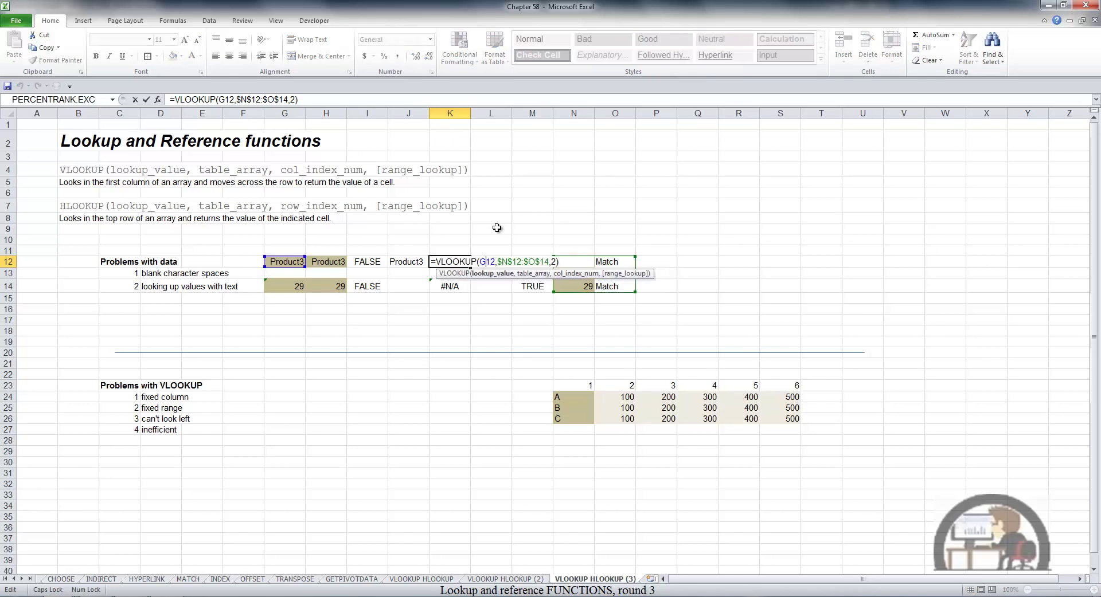
key("BackSpace")
type("J")
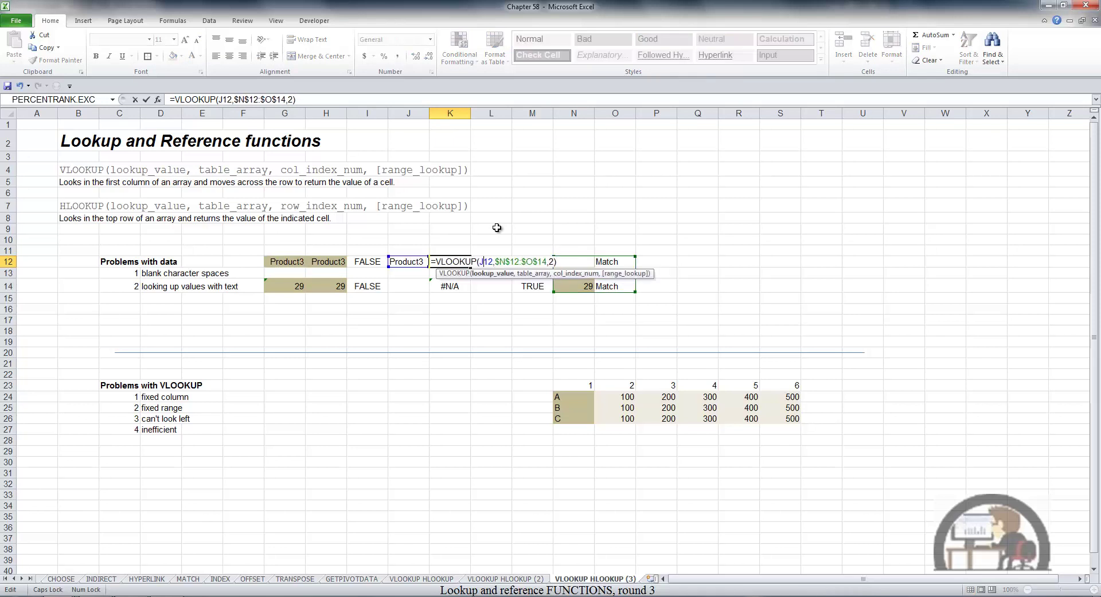
key("Return")
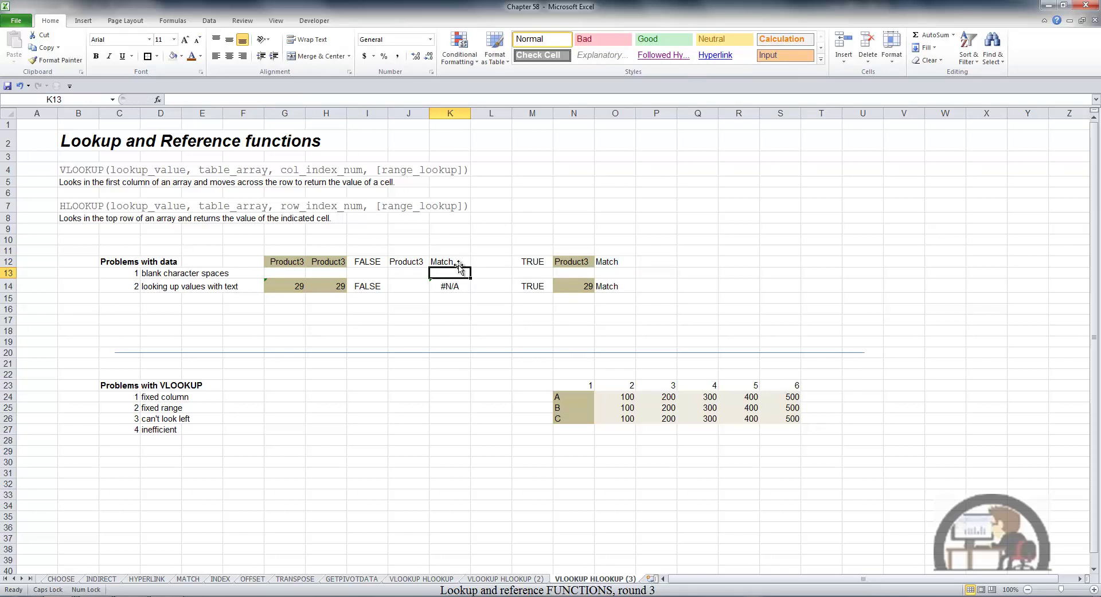
left_click(295, 285)
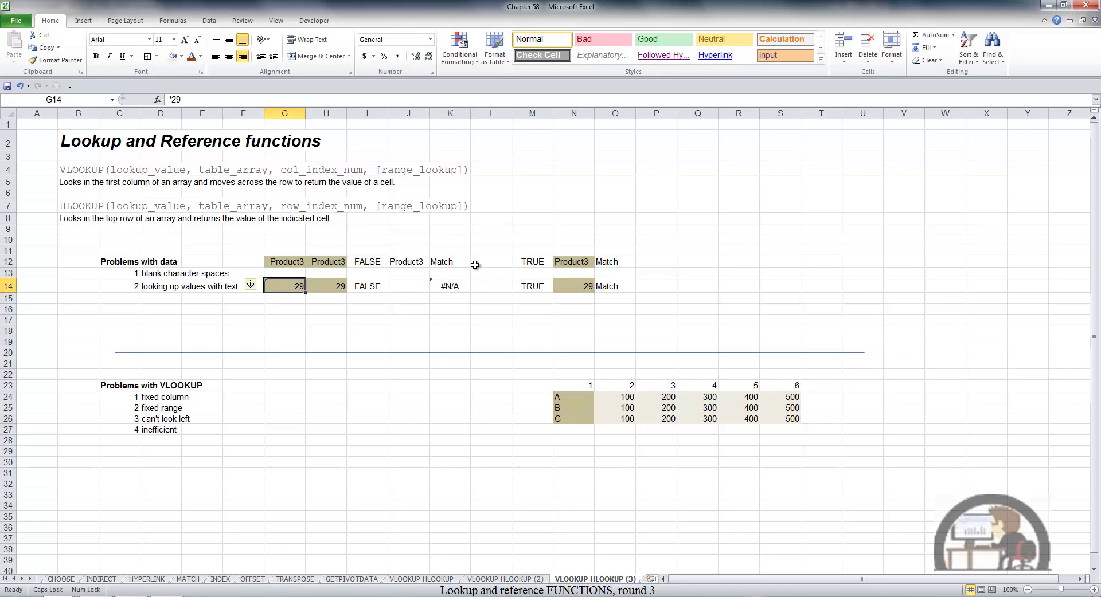
key("F2")
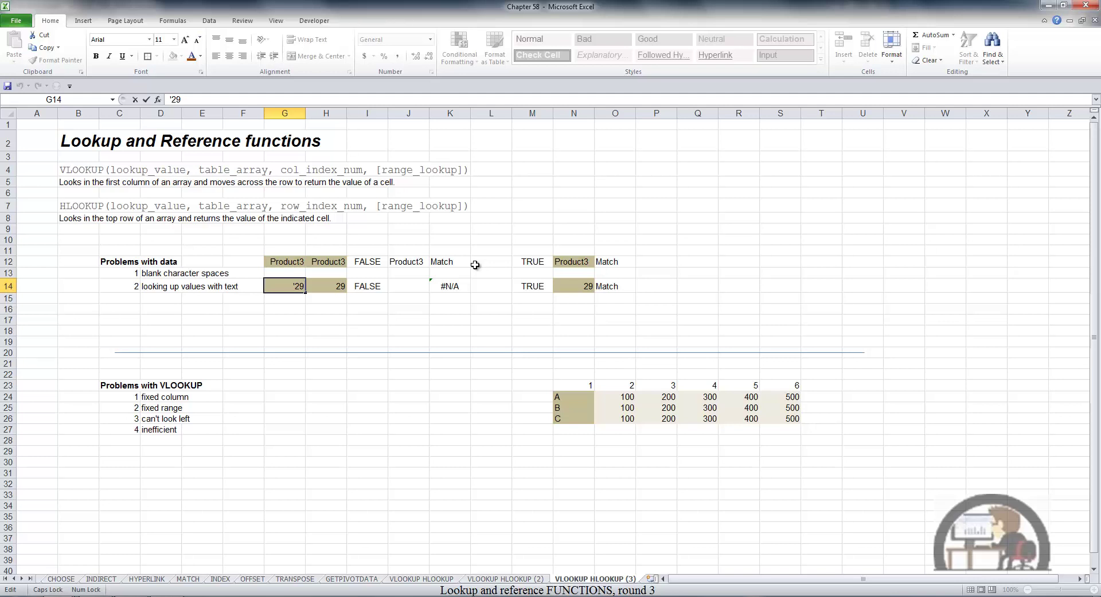
key("Tab")
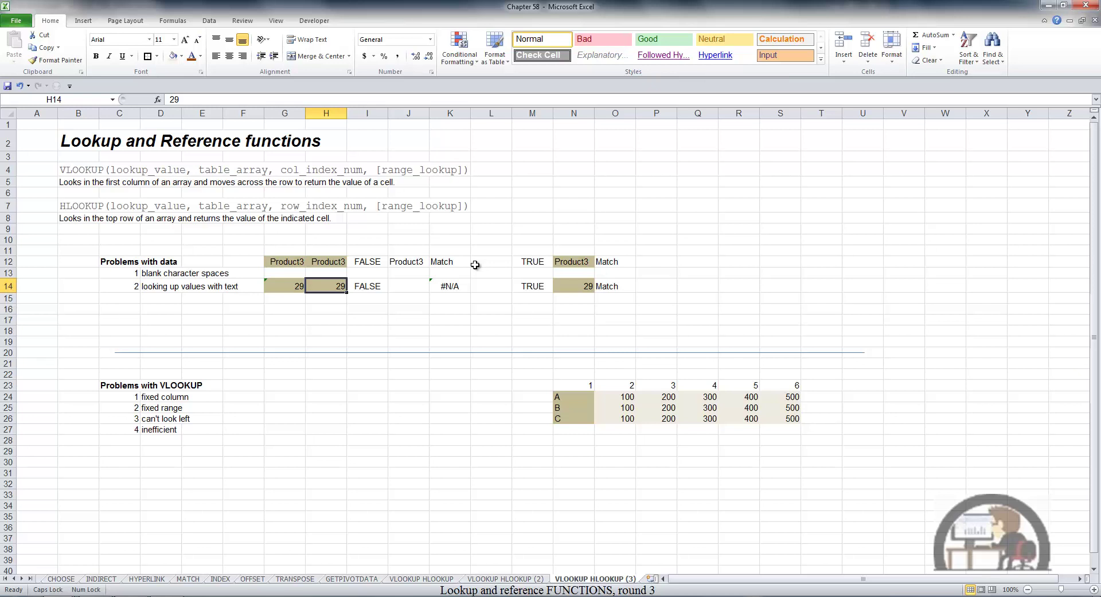
key("Right")
key("Right")
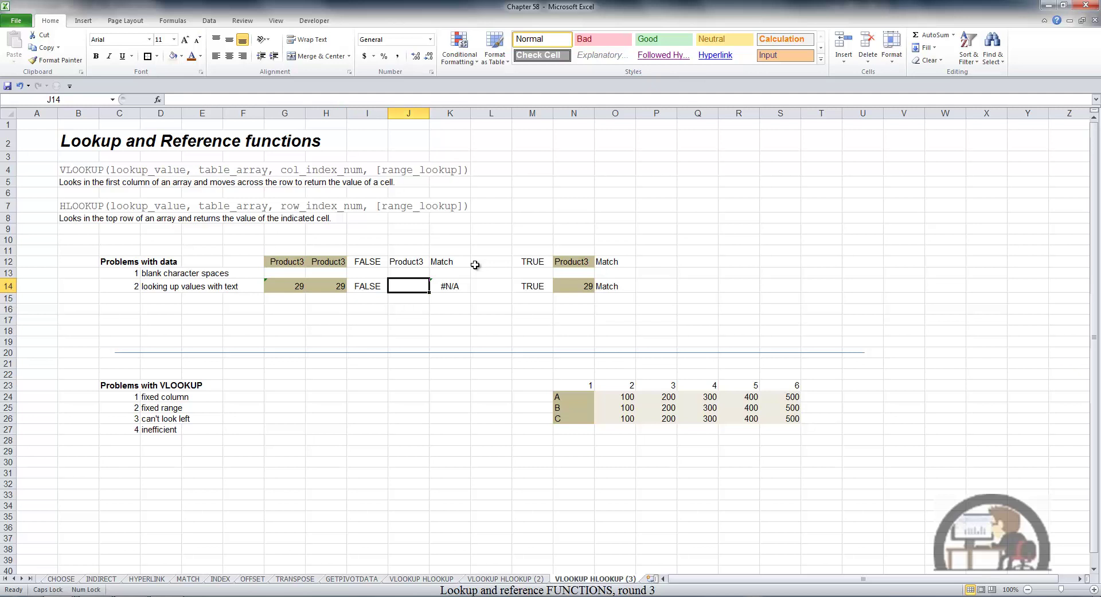
- Enter =VALUE(G14) in J14 to turn the text 29 into a number
type("=v")
key("Tab")
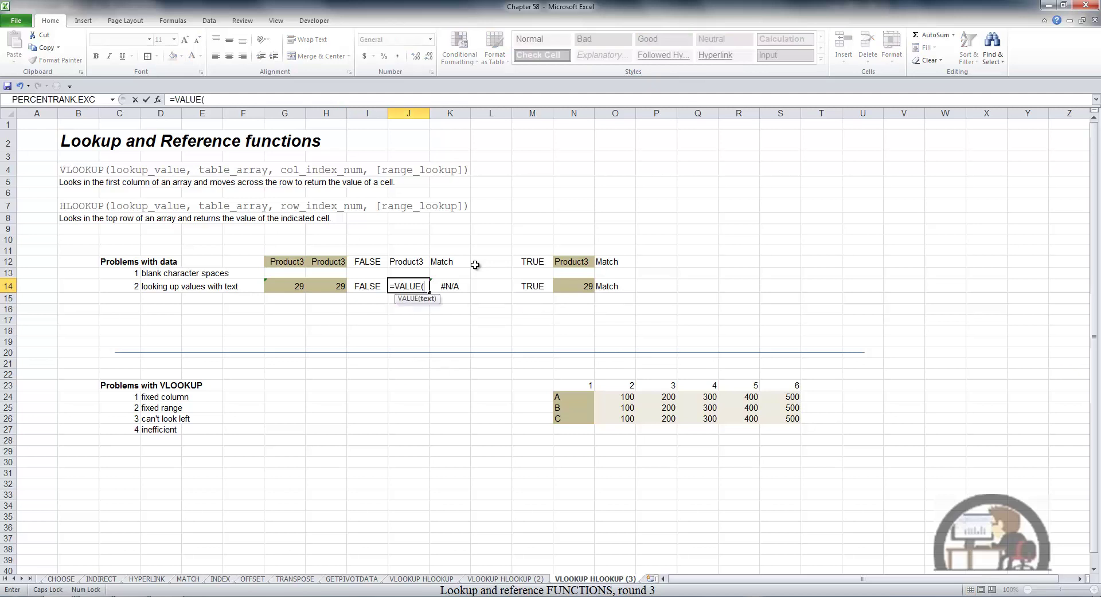
left_click(283, 286)
type(")")
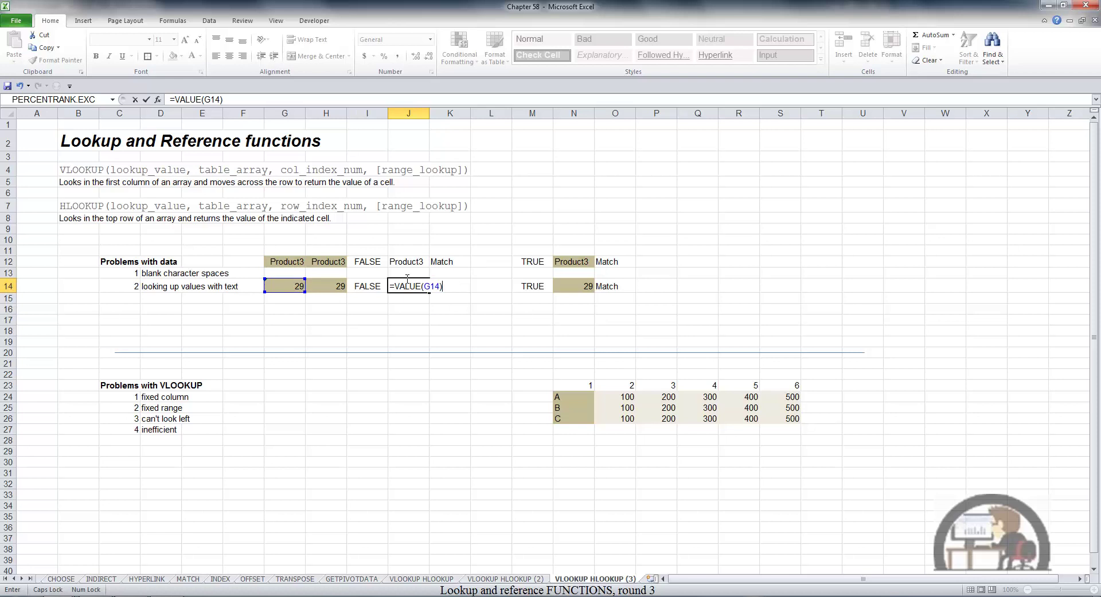
key("ctrl+Return")
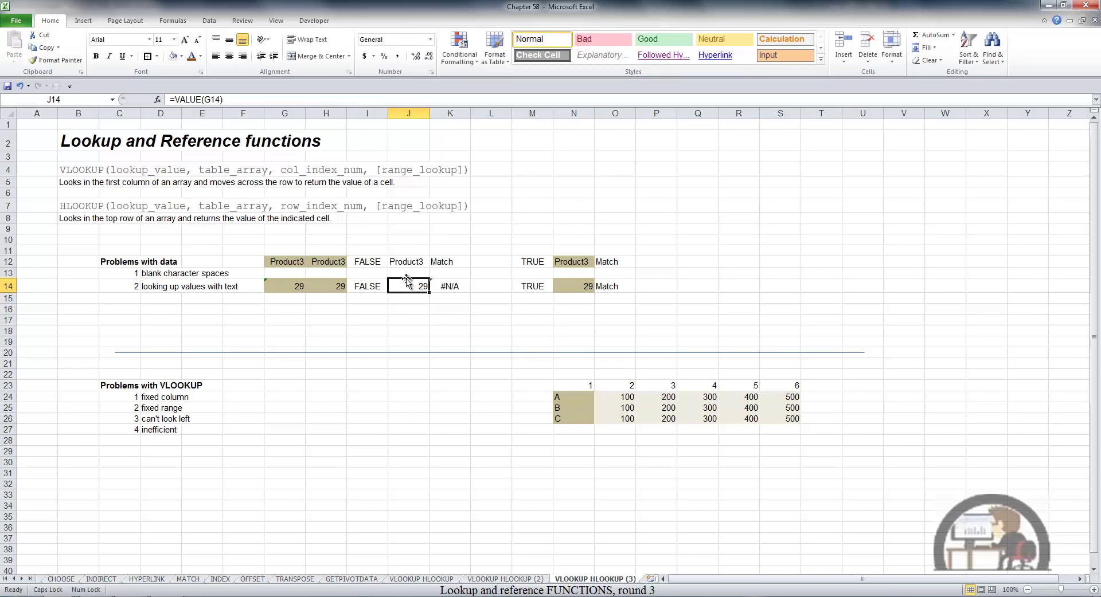
- Change K14's VLOOKUP lookup value from G14 to J14, giving Match
key("Right")
key("F2")
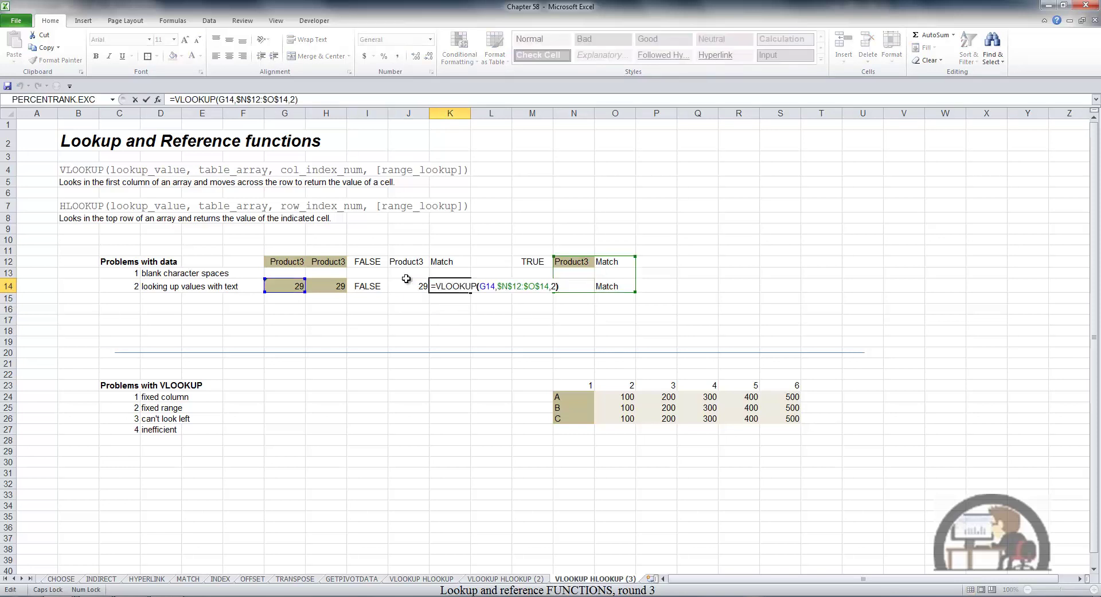
key("Left")
key("Left")
key("Left")
key("Left")
key("Left")
key("Left")
key("Left")
key("Left")
key("Left")
key("Left")
key("Left")
key("Left")
key("Left")
key("Left")
key("Left")
key("Left")
key("BackSpace")
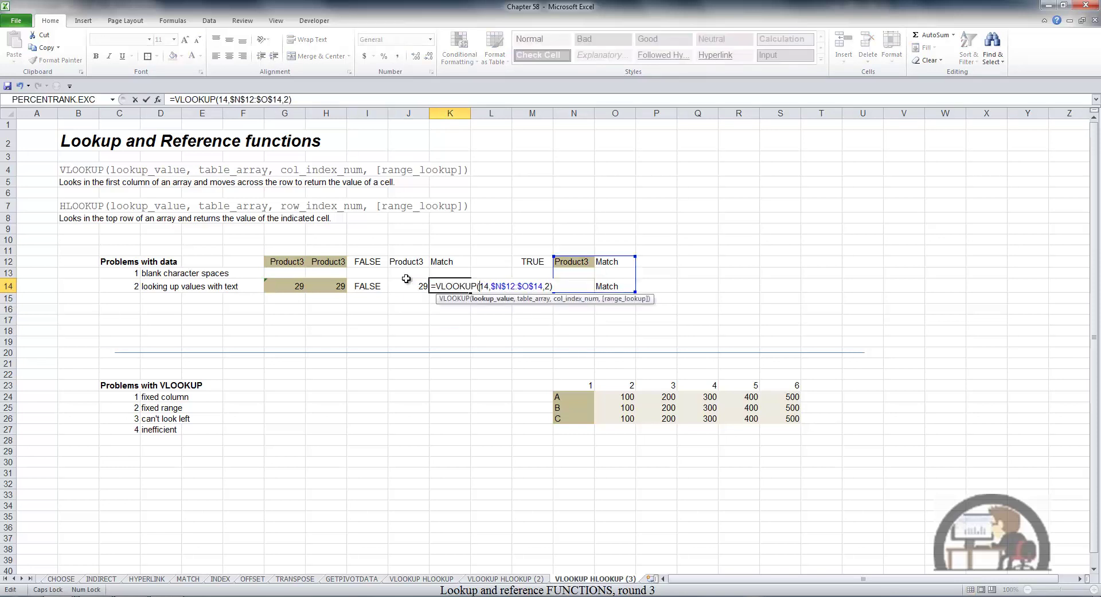
type("J")
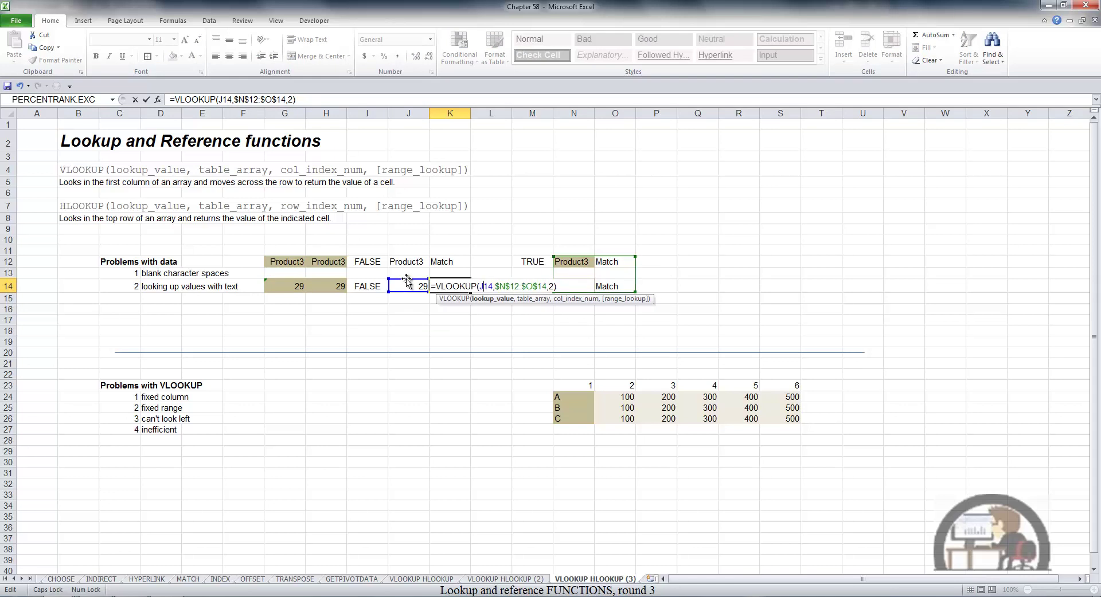
key("Return")
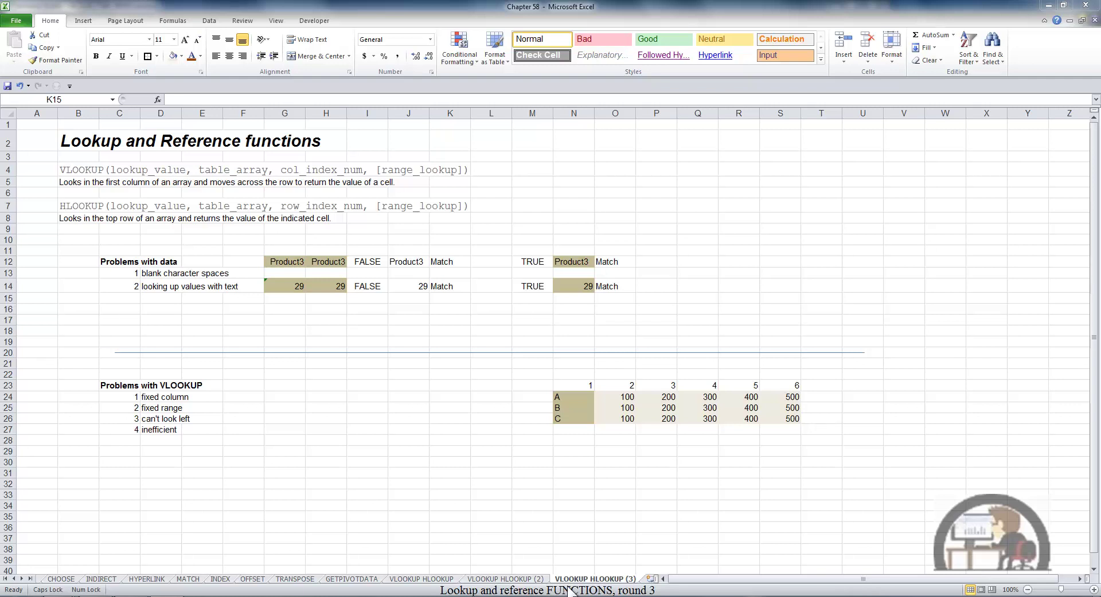
- Enter =VLOOKUP("A",N23:S26,3) in K24, returning 200, and select its source P24
left_click(453, 398)
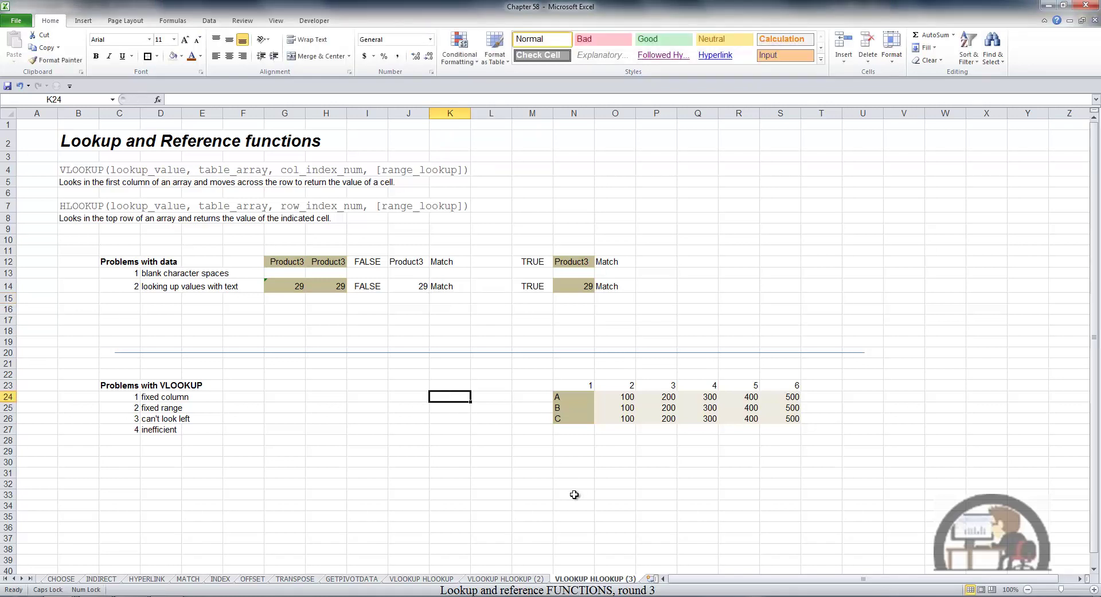
type("=VLOOKUP(")
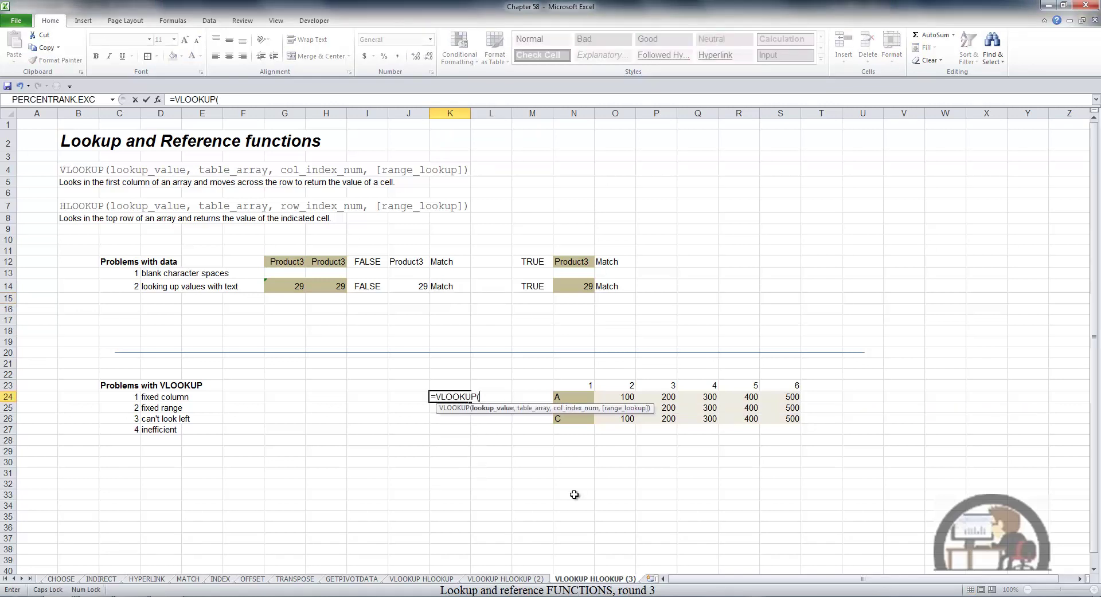
type("\"A\",")
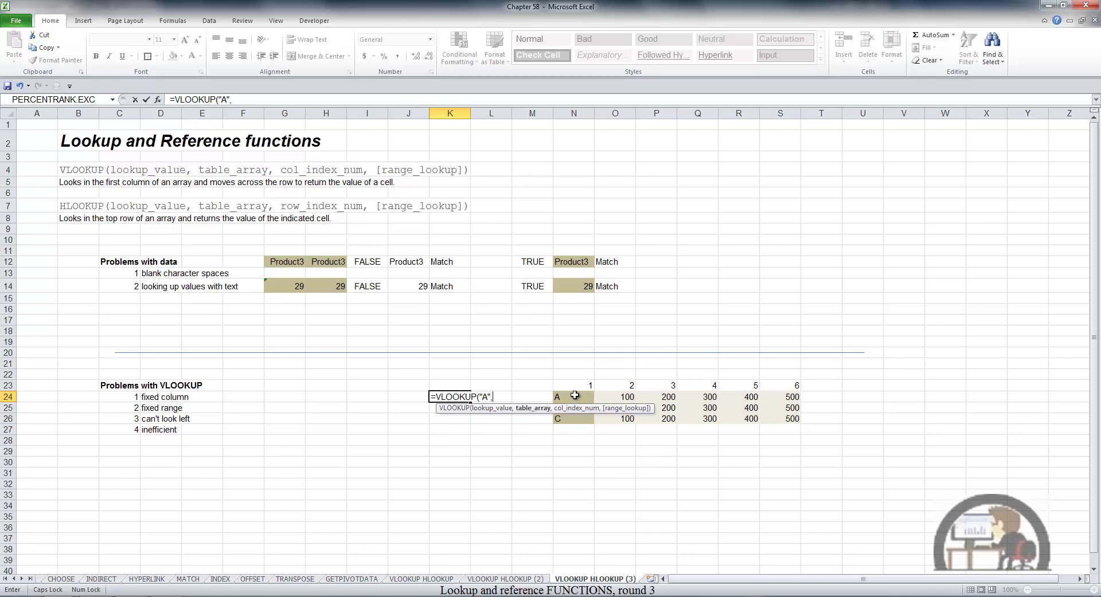
left_click_drag(574, 386, 779, 418)
type(",")
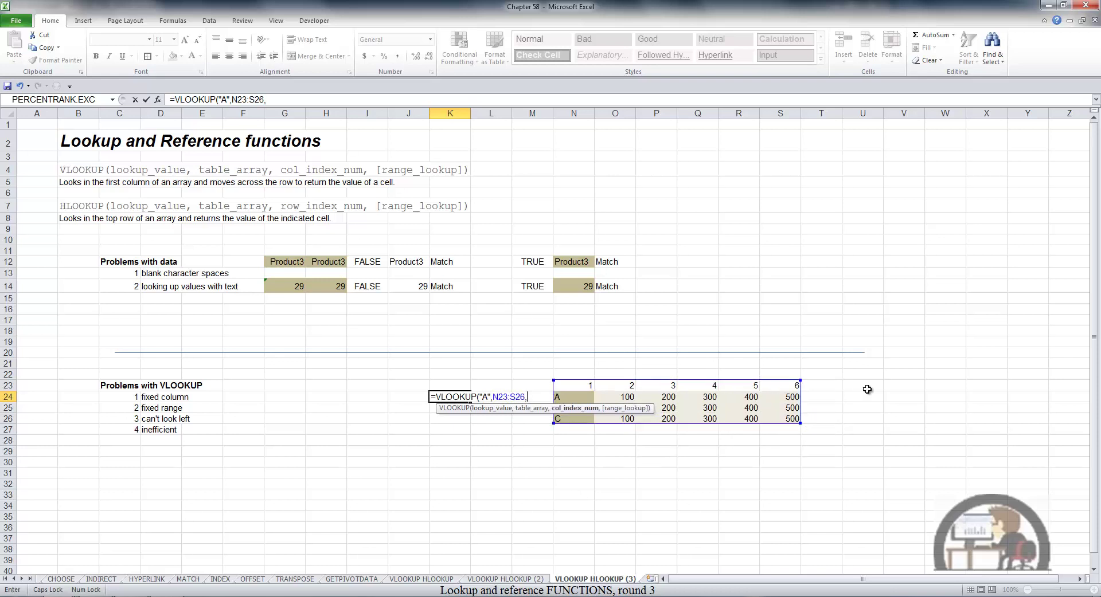
type("3")
key("Return")
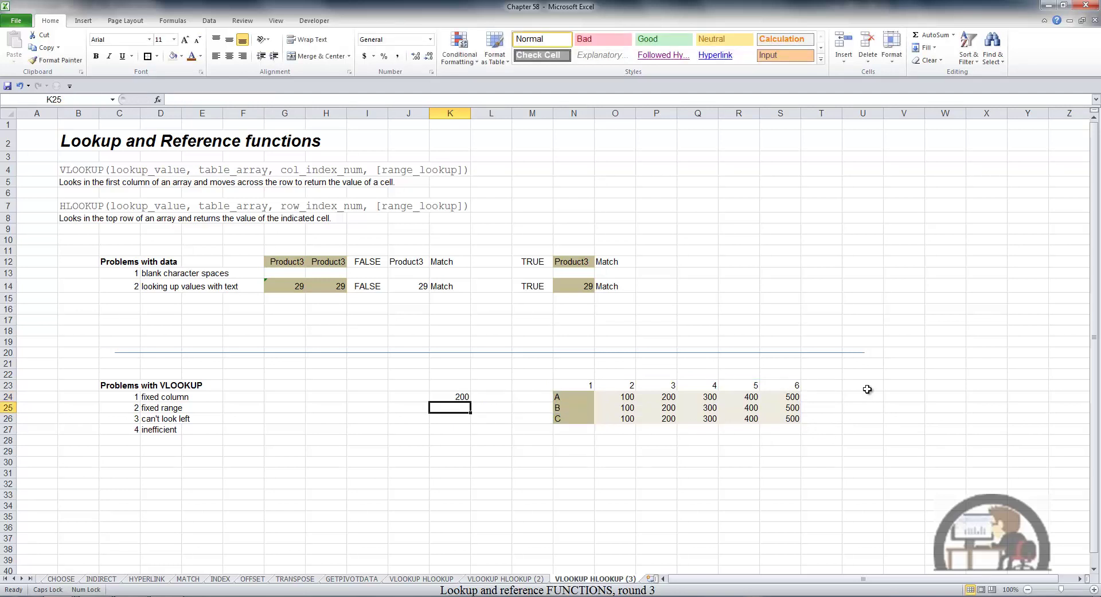
left_click(672, 398)
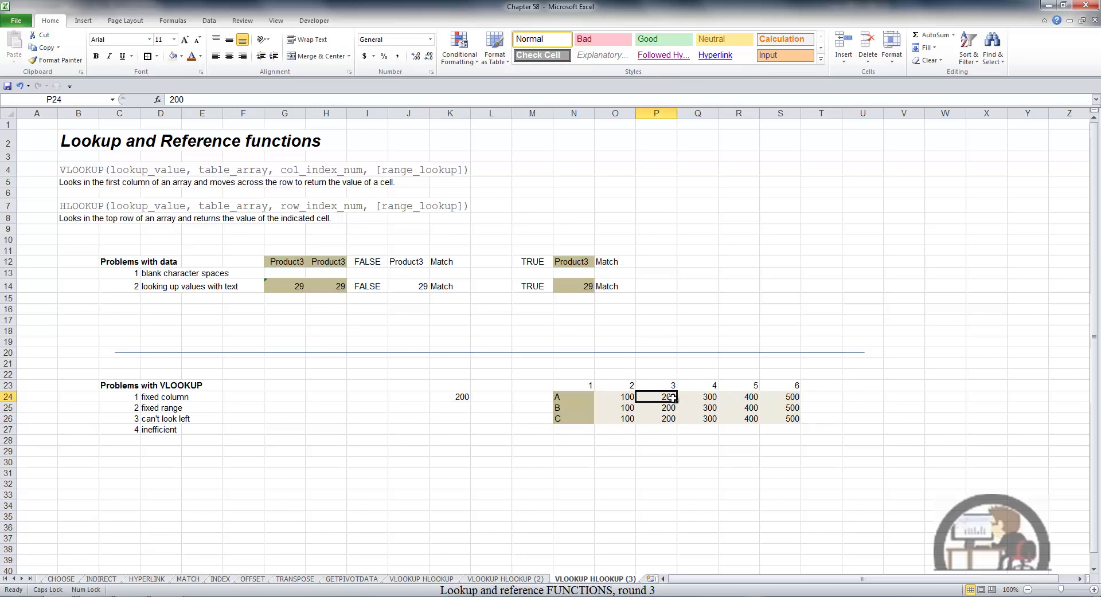
left_click(656, 113)
right_click(654, 140)
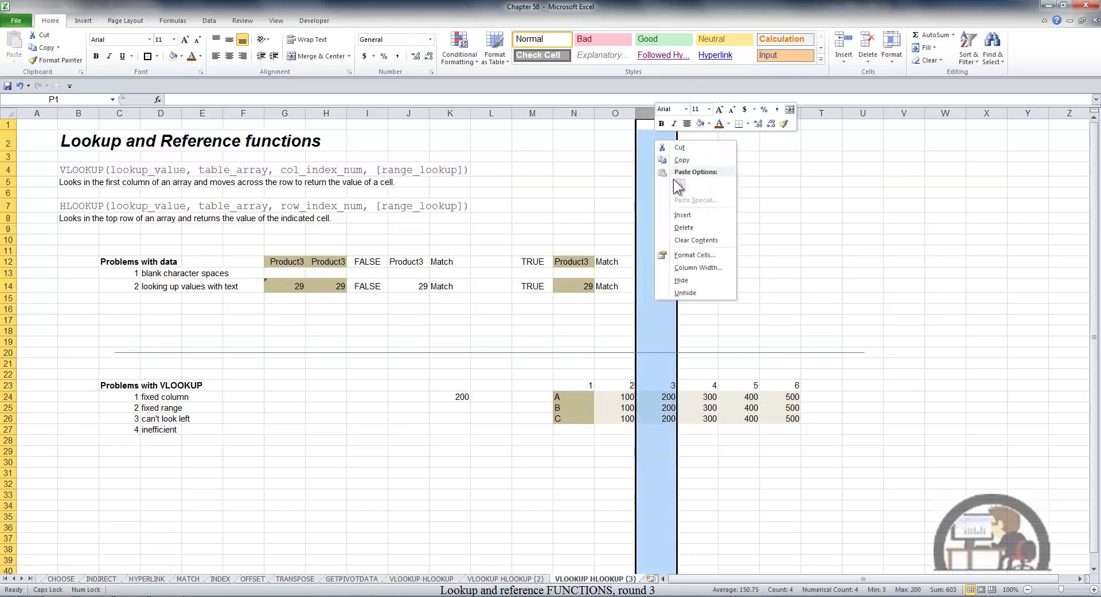
left_click(682, 215)
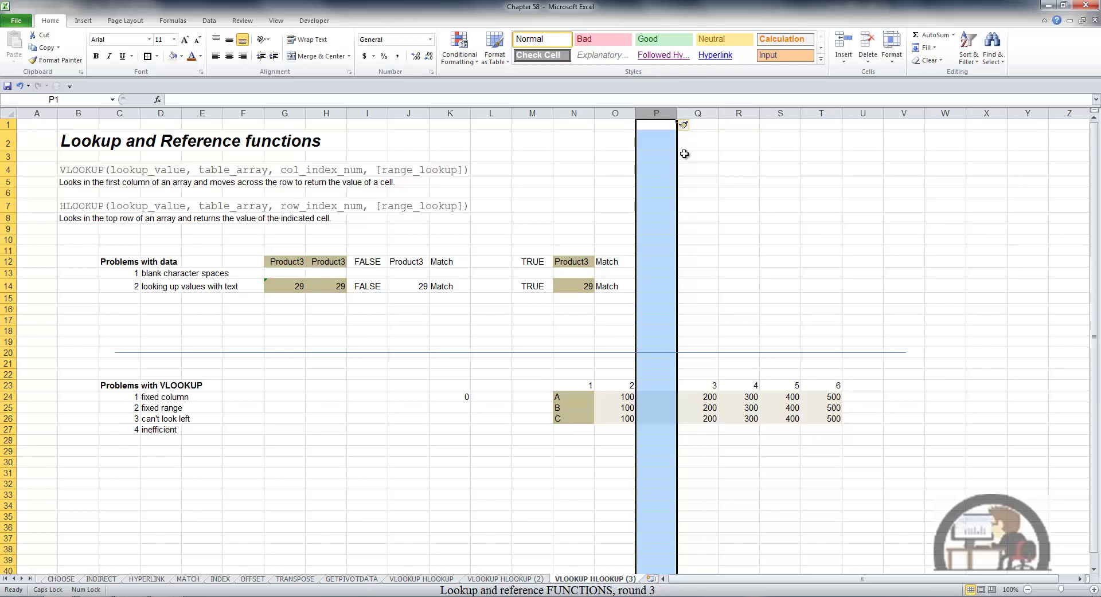
right_click(664, 183)
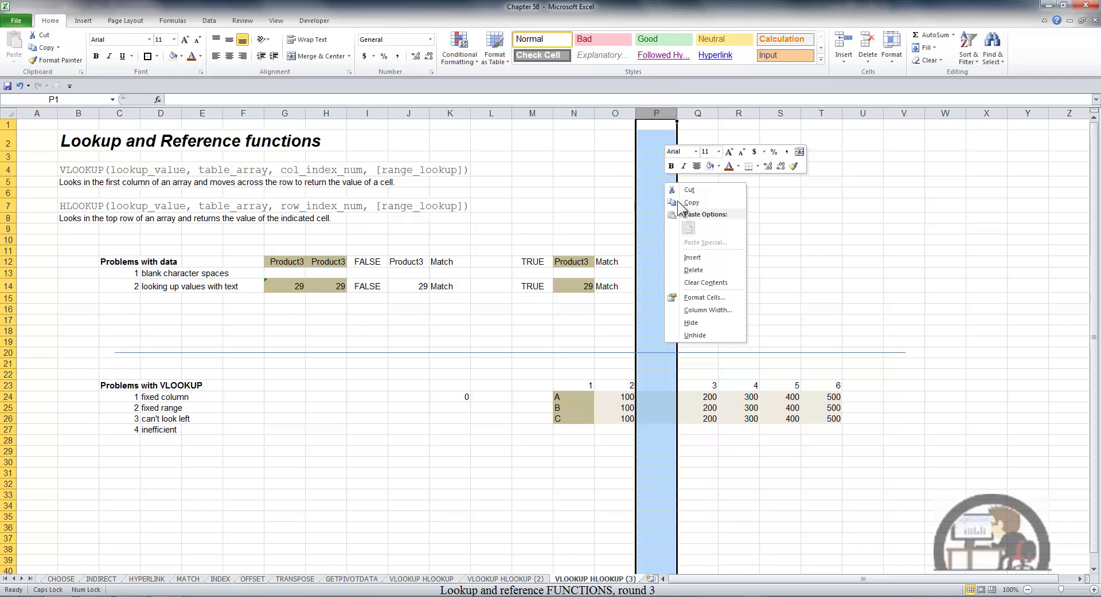
left_click(697, 270)
left_click(585, 374)
- Enter =COLUMN(N22) in N22, showing 14, and copy it to P22 (16)
type("=")
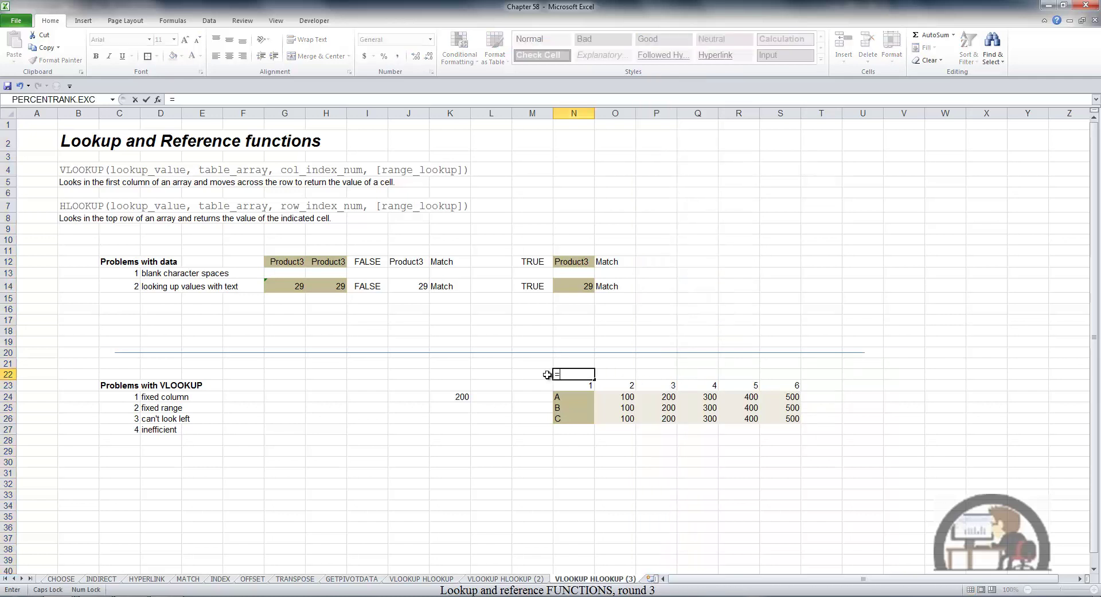
type("COL")
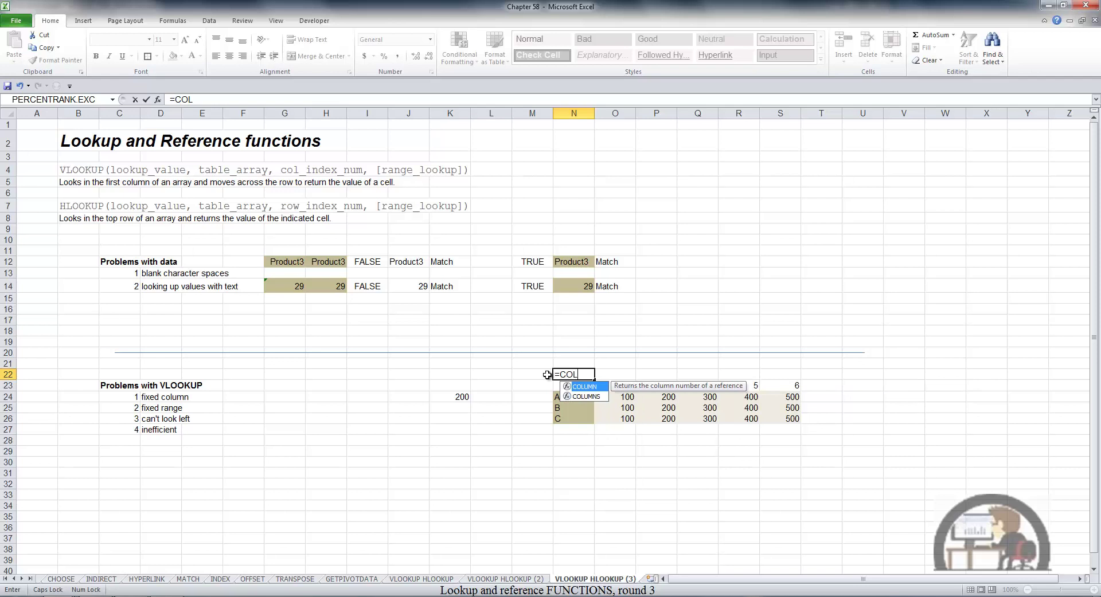
key("Tab")
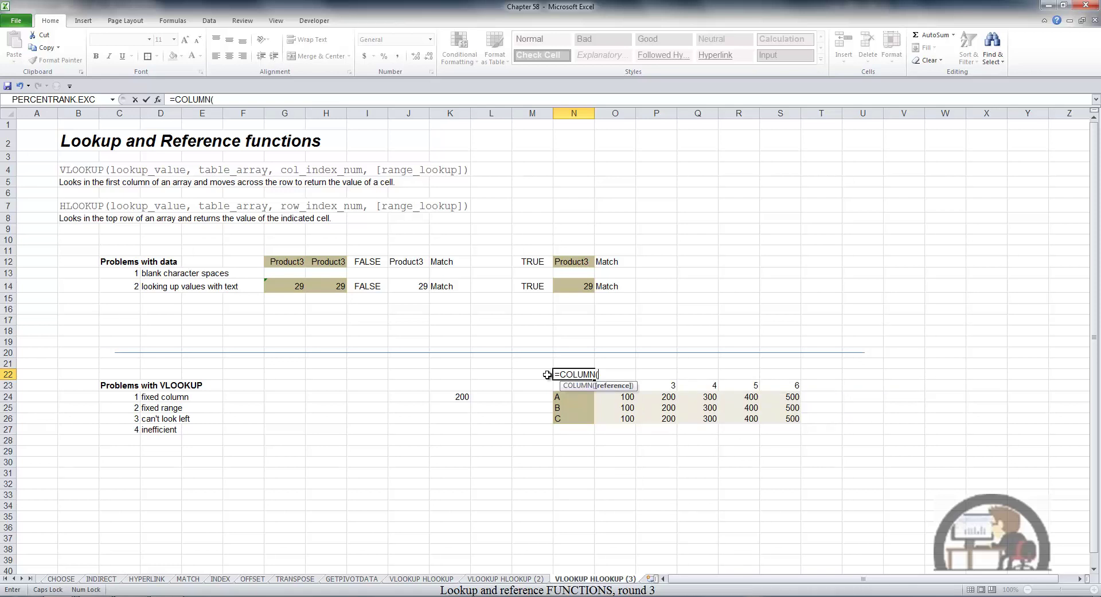
type("N22")
key("ctrl+Return")
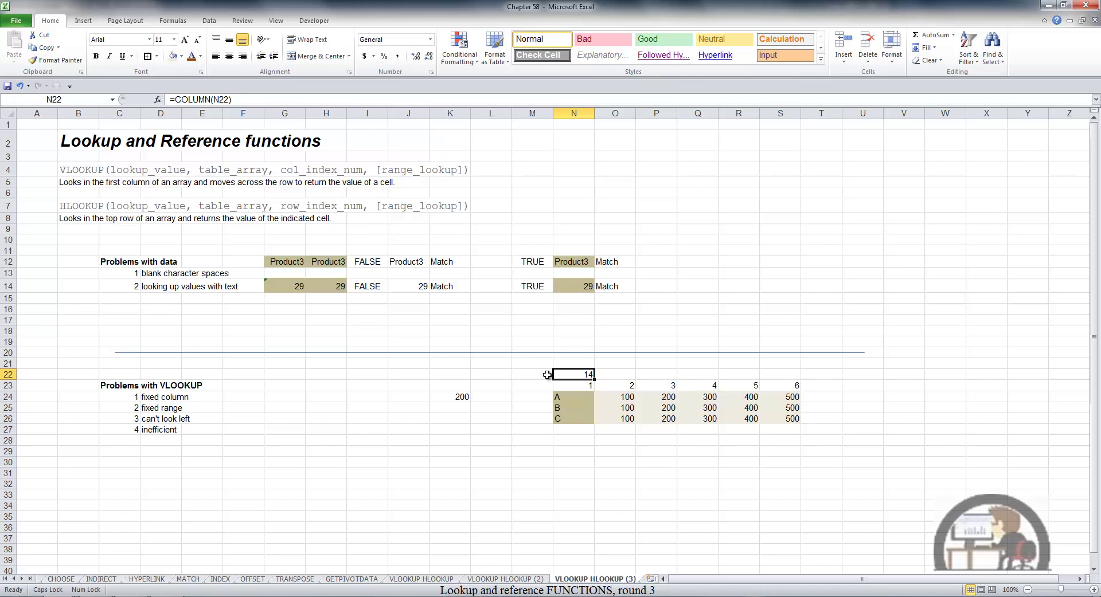
key("ctrl+c")
key("Right")
key("Right")
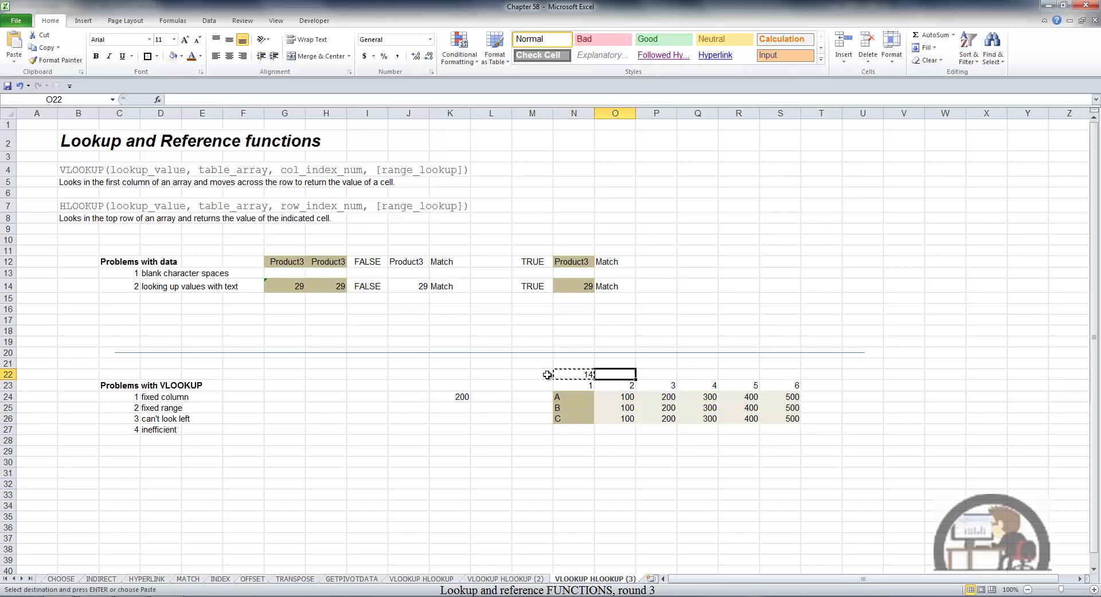
key("Return")
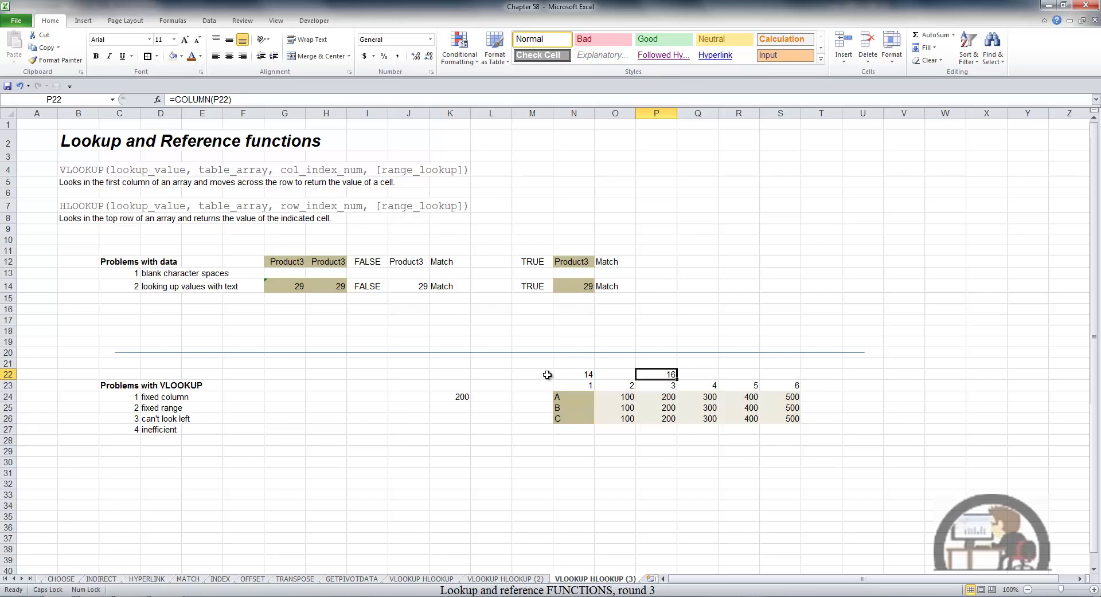
- Enter =(P22-N22)+1 in P21, giving a column offset of 3
key("Up")
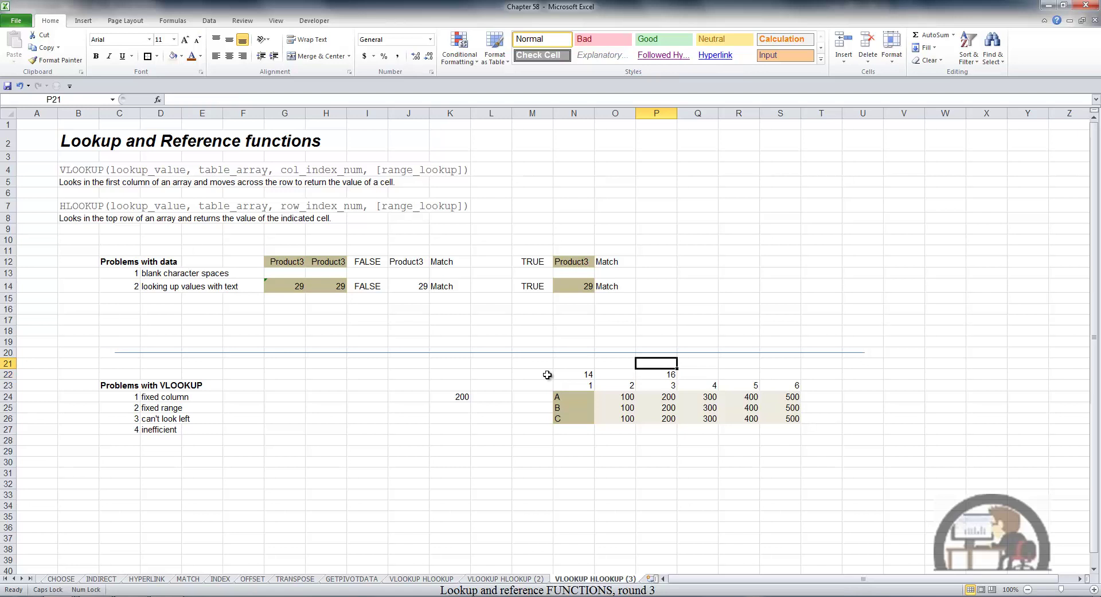
type("=")
key("Down")
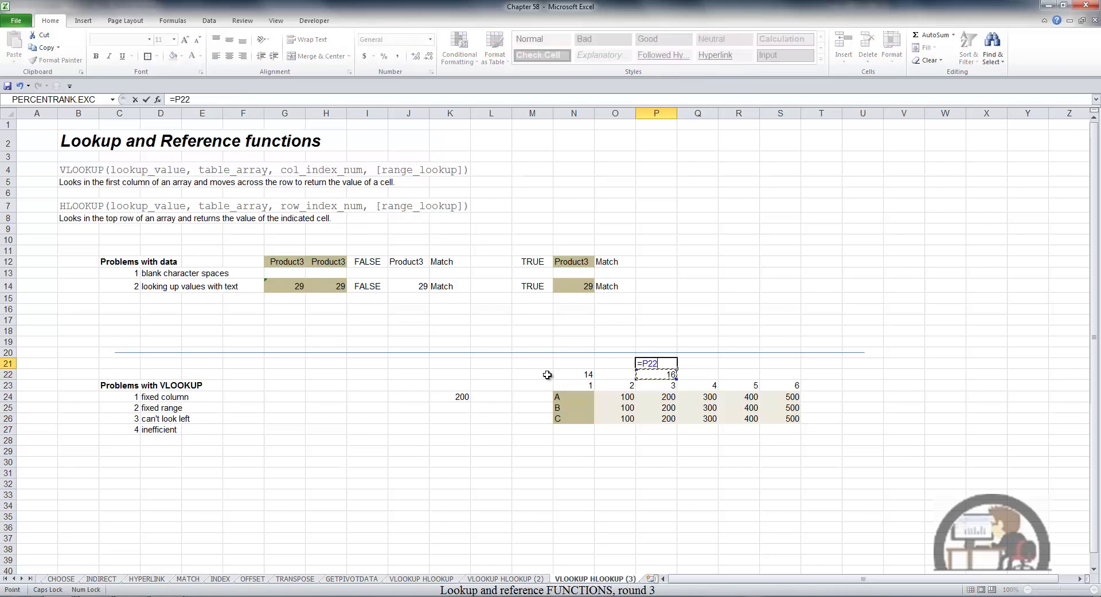
type("-")
left_click(586, 374)
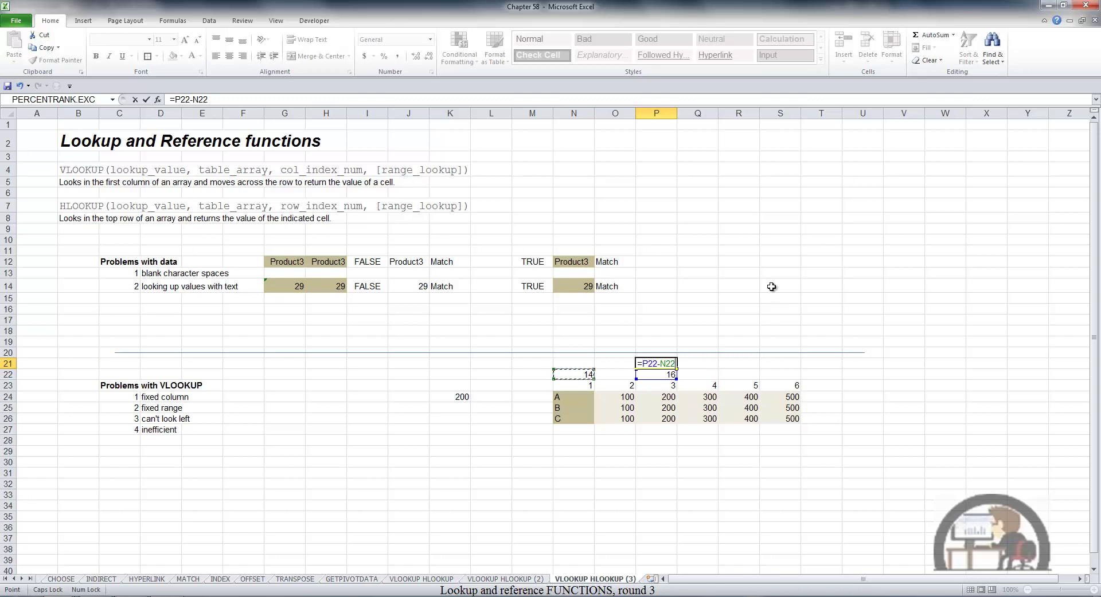
key("ctrl+Return")
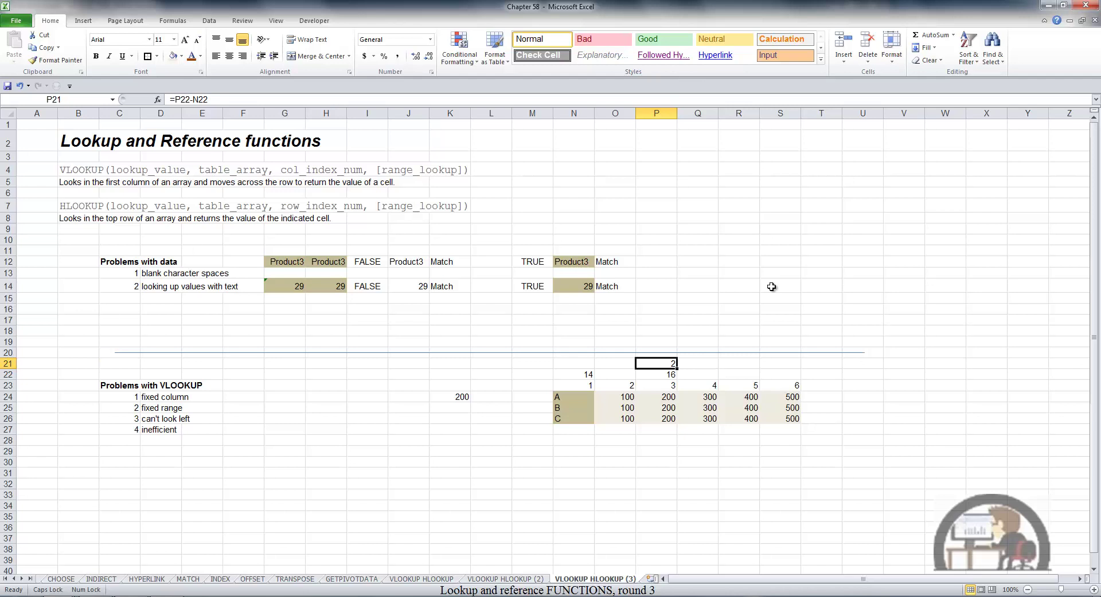
key("F2")
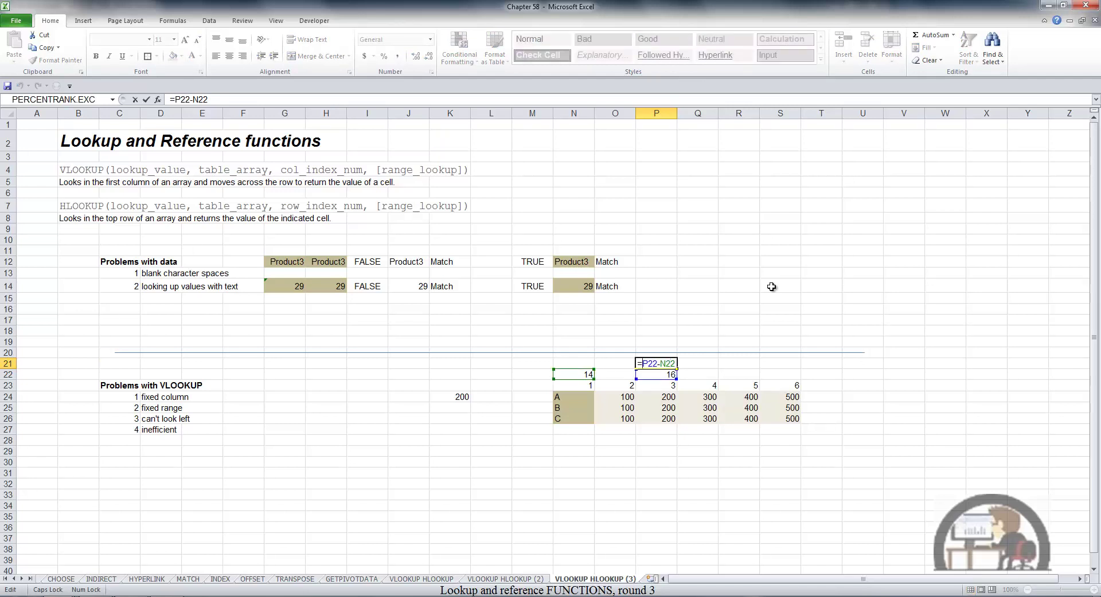
type("(")
type("+1")
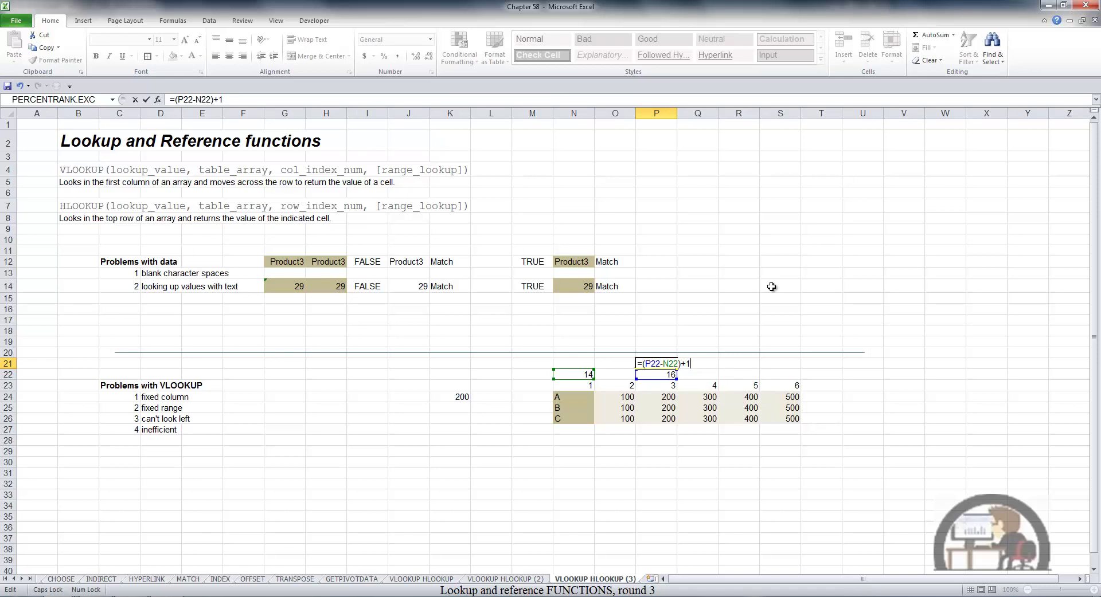
key("ctrl+Return")
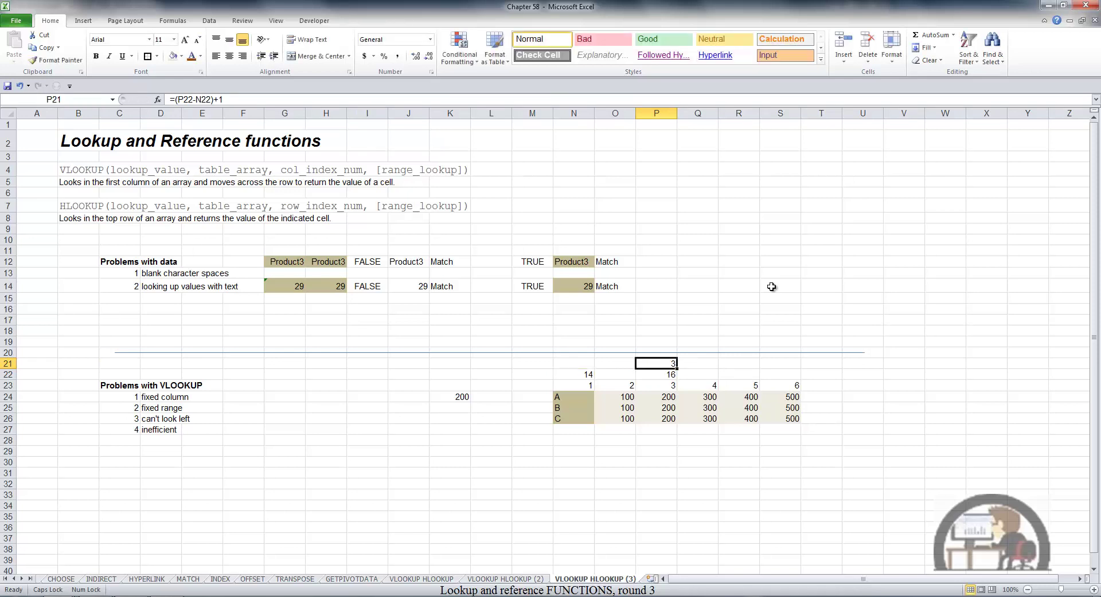
- Insert a blank column before P, check the shifted offset in Q21, then delete it
left_click(653, 113)
right_click(658, 143)
left_click(696, 222)
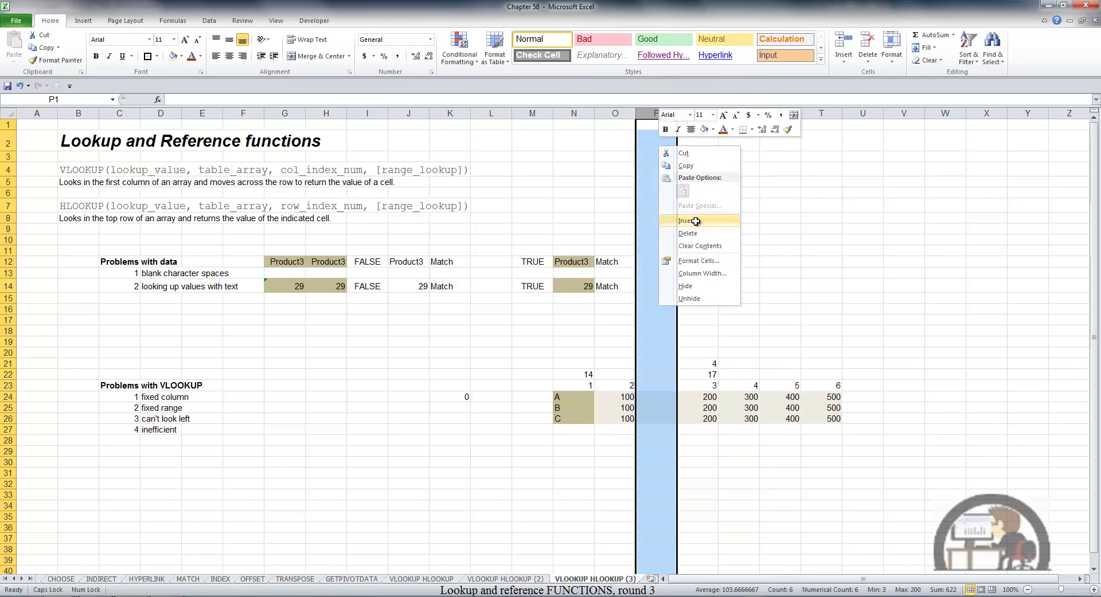
left_click(711, 365)
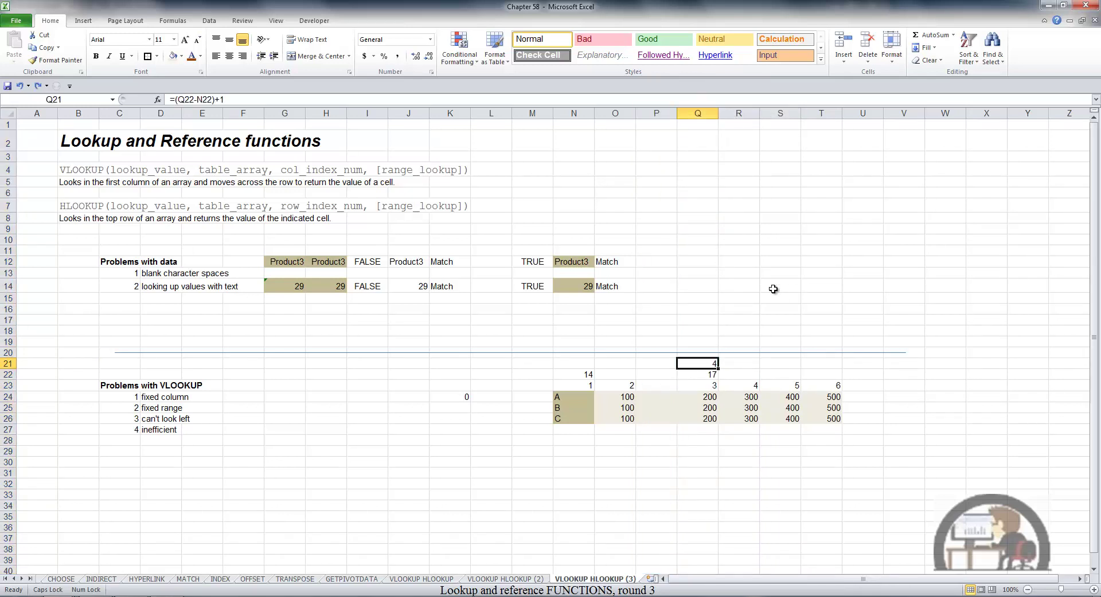
left_click(649, 113)
right_click(659, 184)
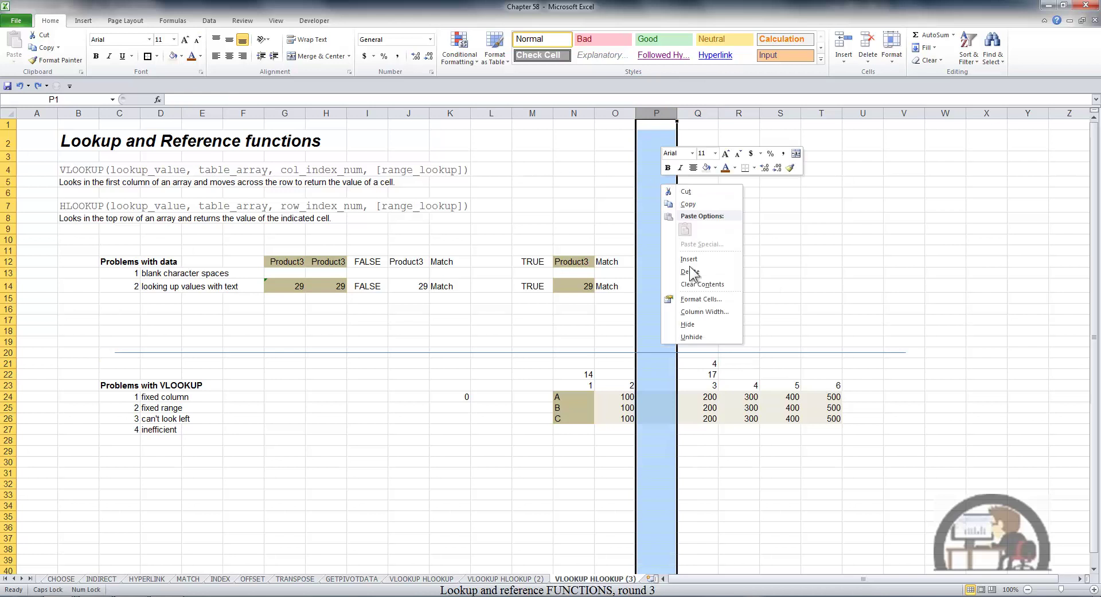
left_click(691, 267)
- Edit K24 to =VLOOKUP("A",N23:S26,COLUMN(P23)-COLUMN(N23)+1), still returning 200
left_click(456, 397)
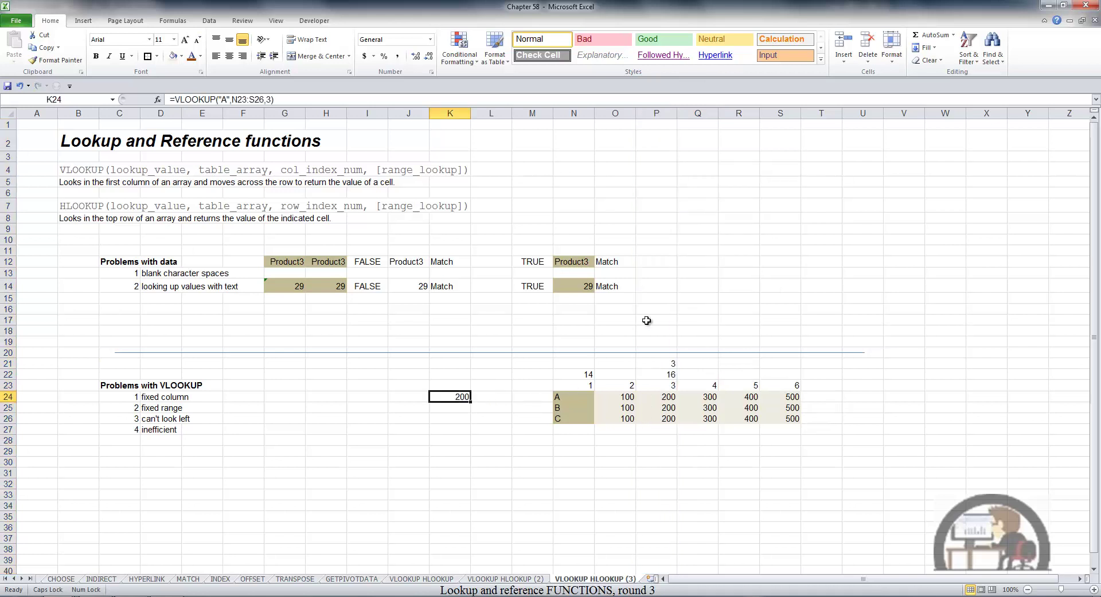
key("F2")
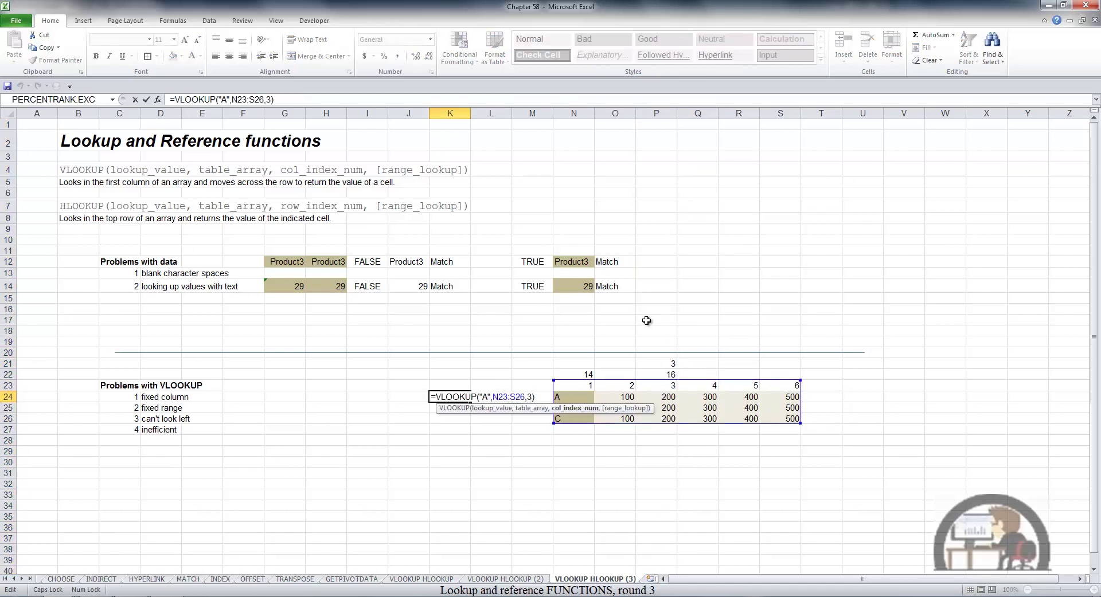
key("BackSpace")
type("COL")
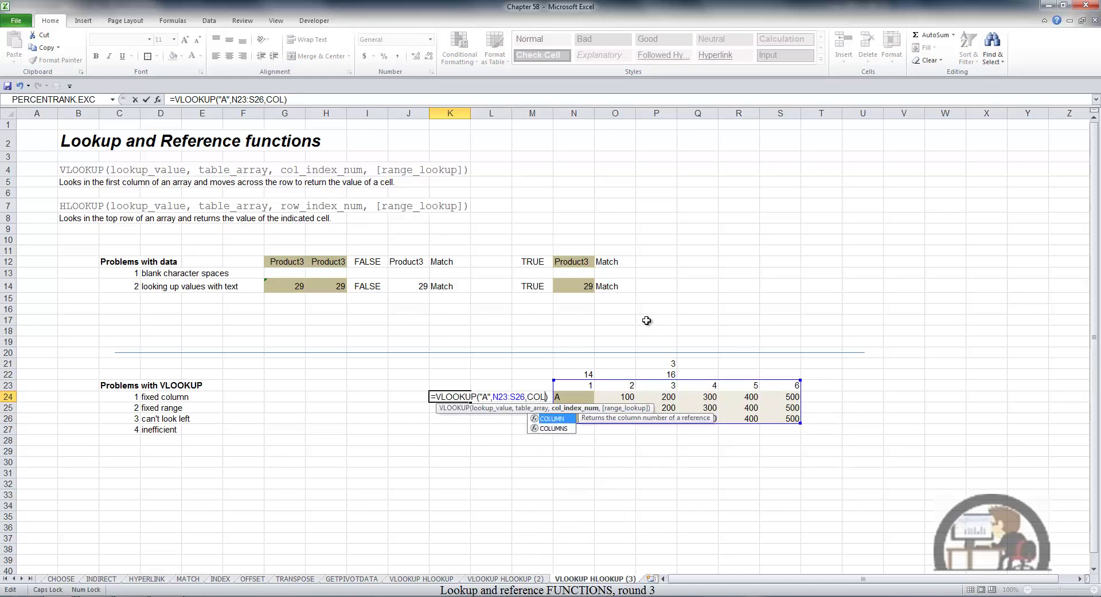
key("Tab")
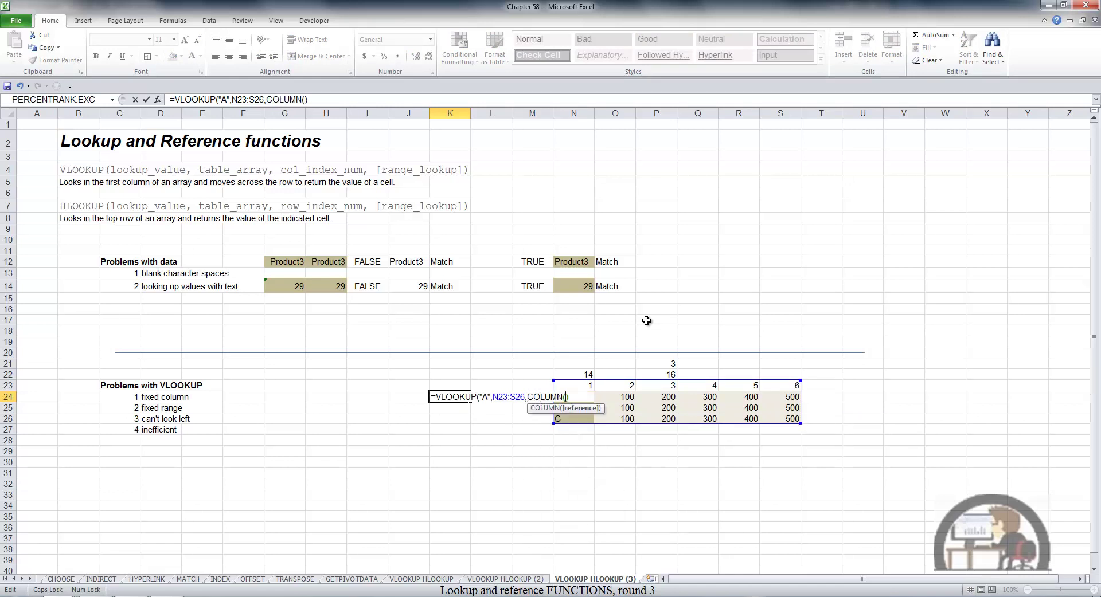
left_click(670, 389)
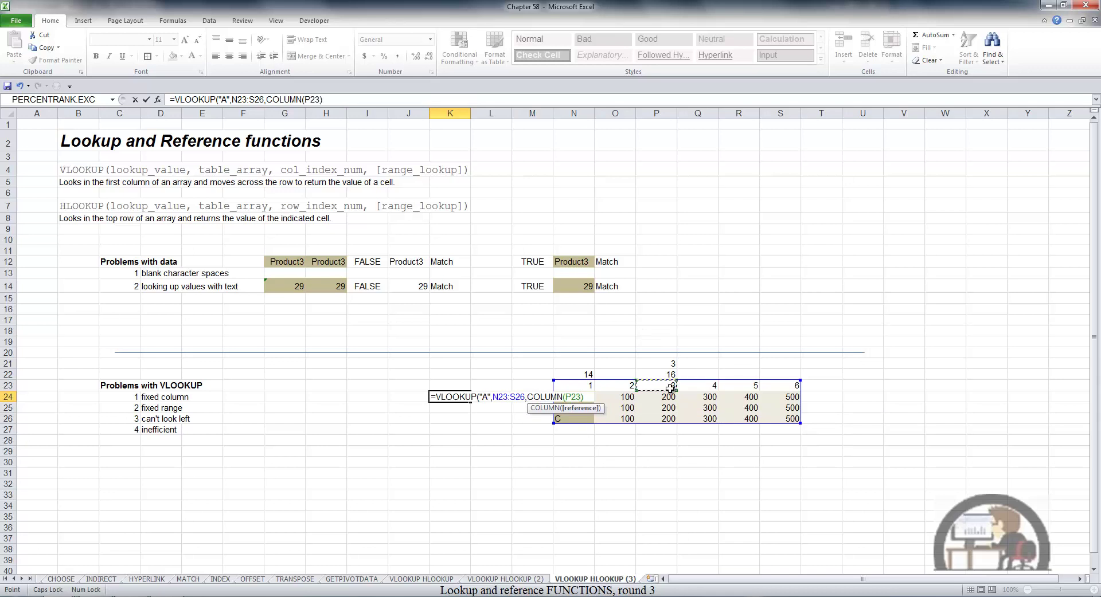
type(")-")
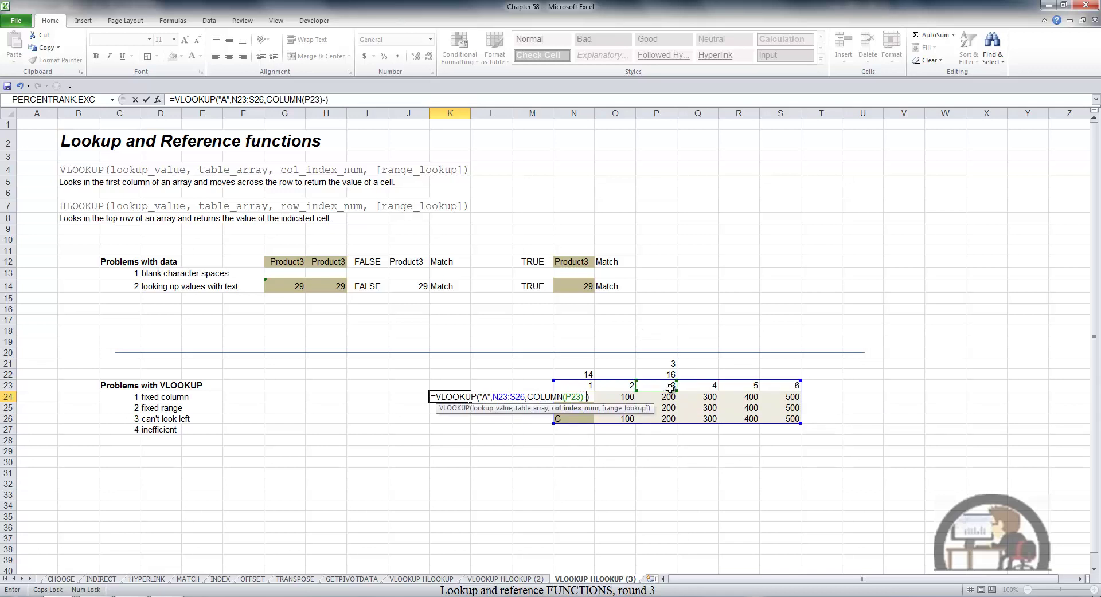
type("COLUMN(")
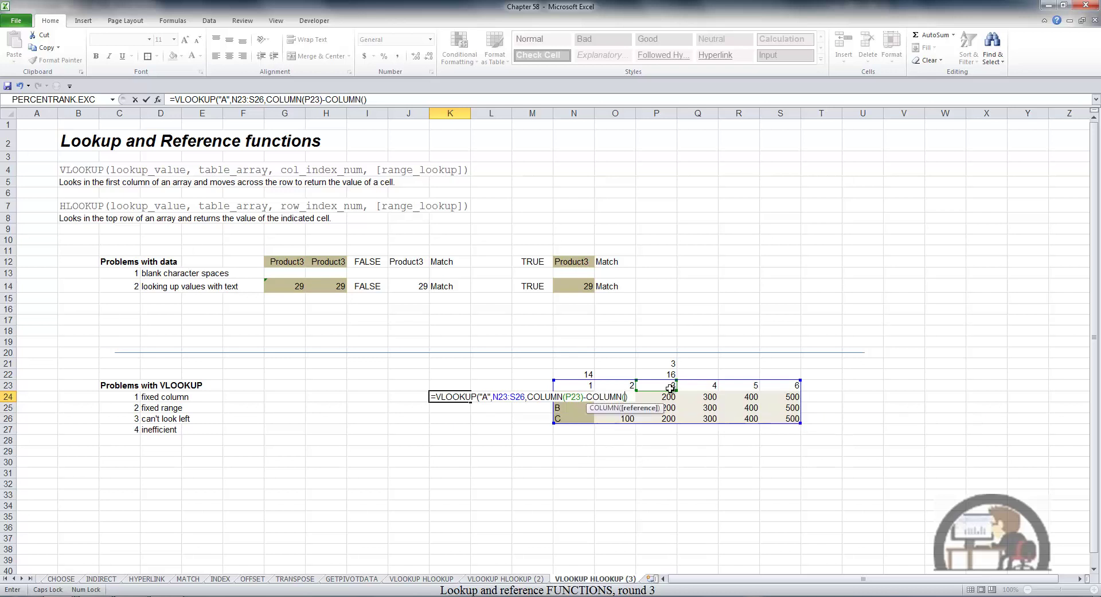
left_click(590, 388)
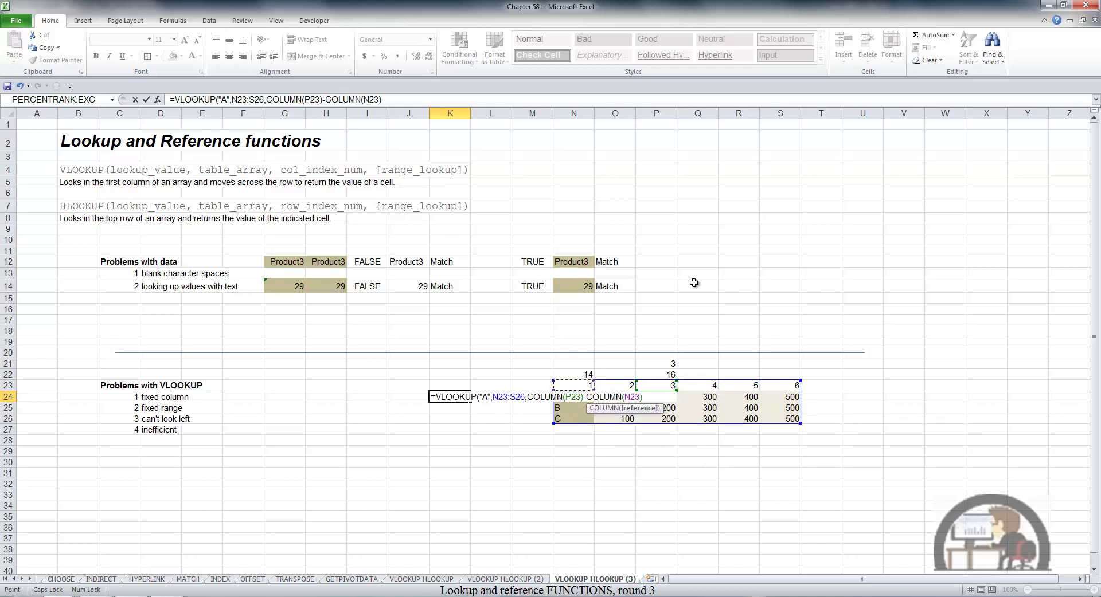
type(")+1")
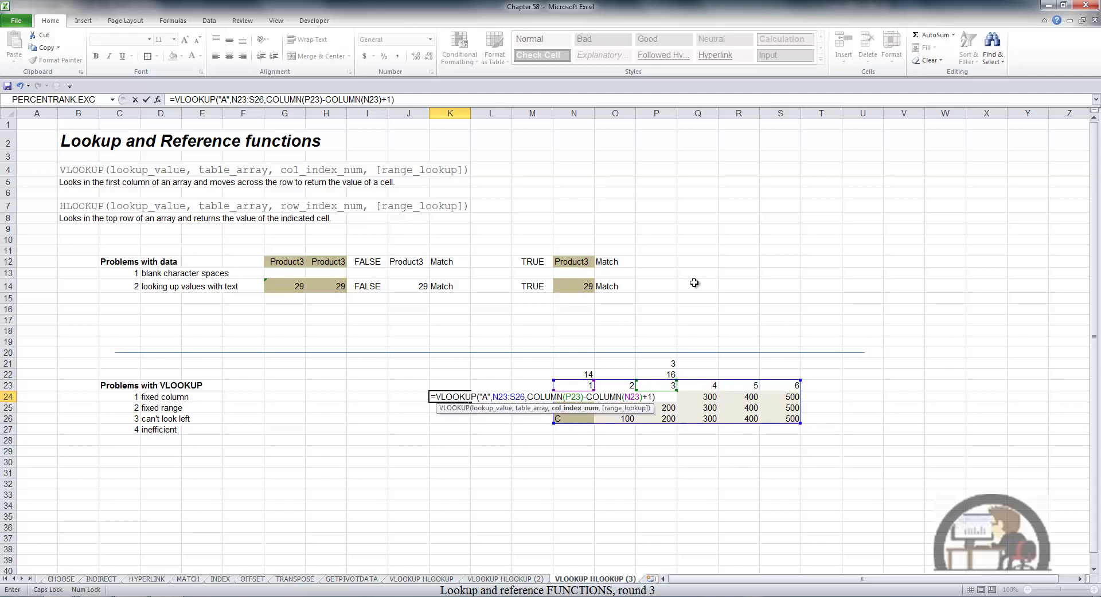
key("Return")
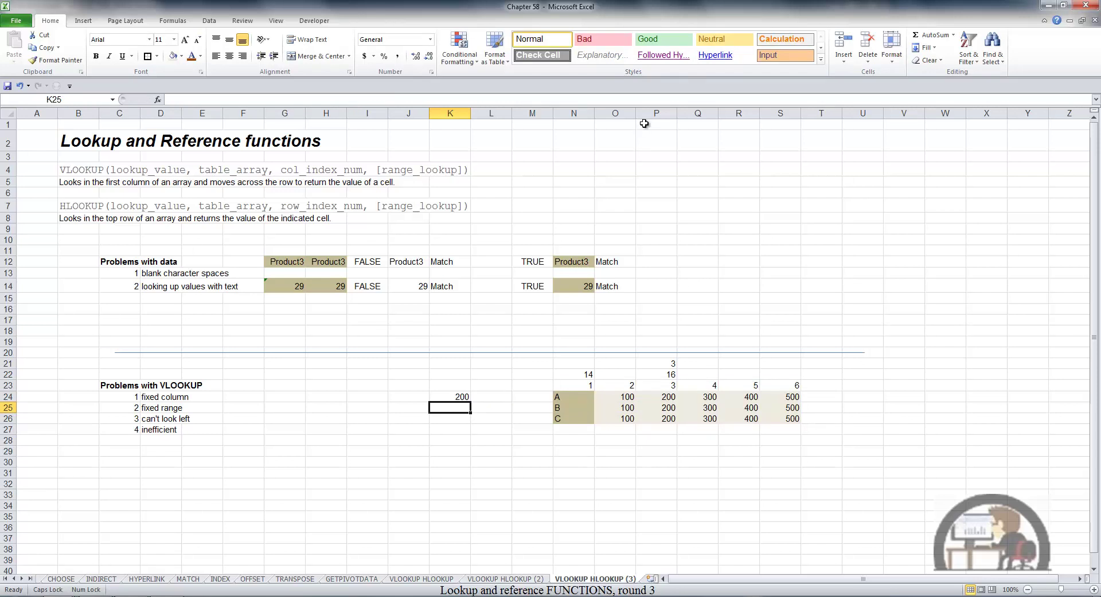
- Insert one blank column at P, then two more at P:Q
left_click(672, 112)
right_click(673, 137)
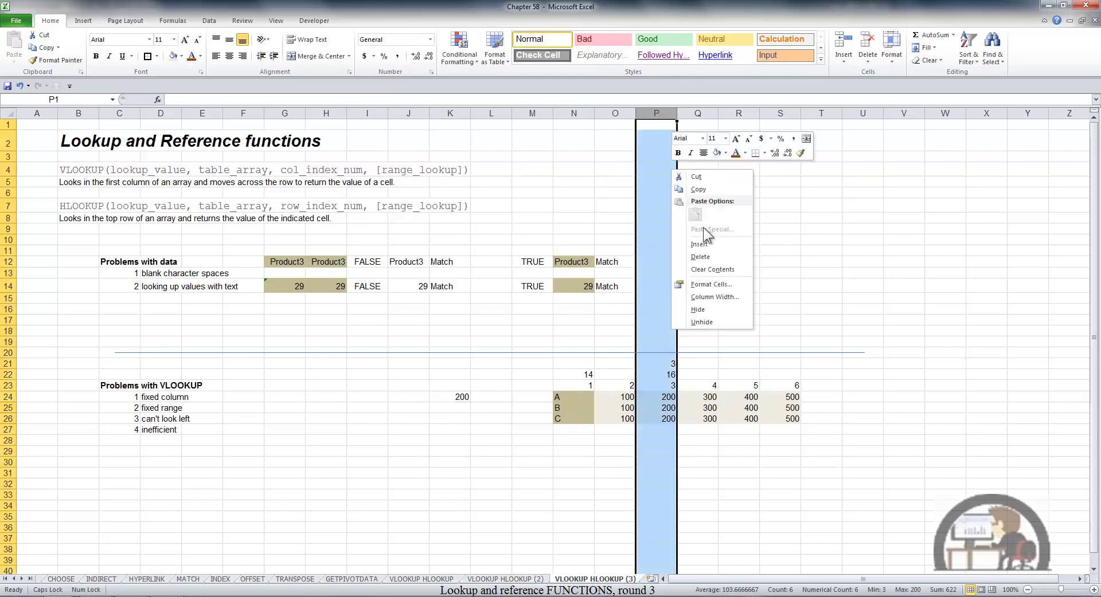
left_click(711, 249)
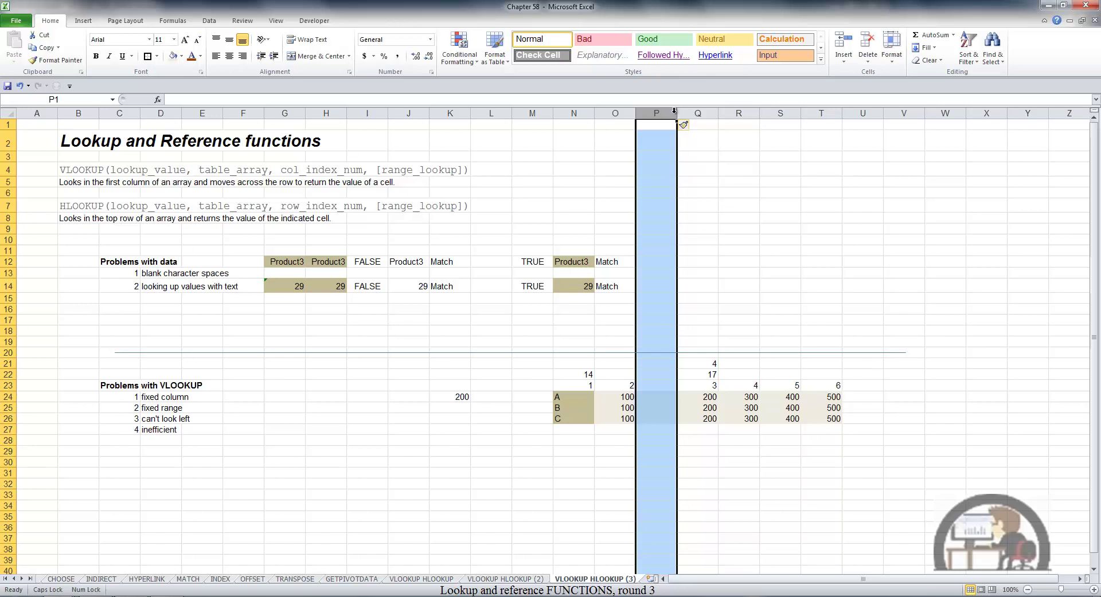
left_click_drag(659, 113, 692, 113)
right_click(692, 113)
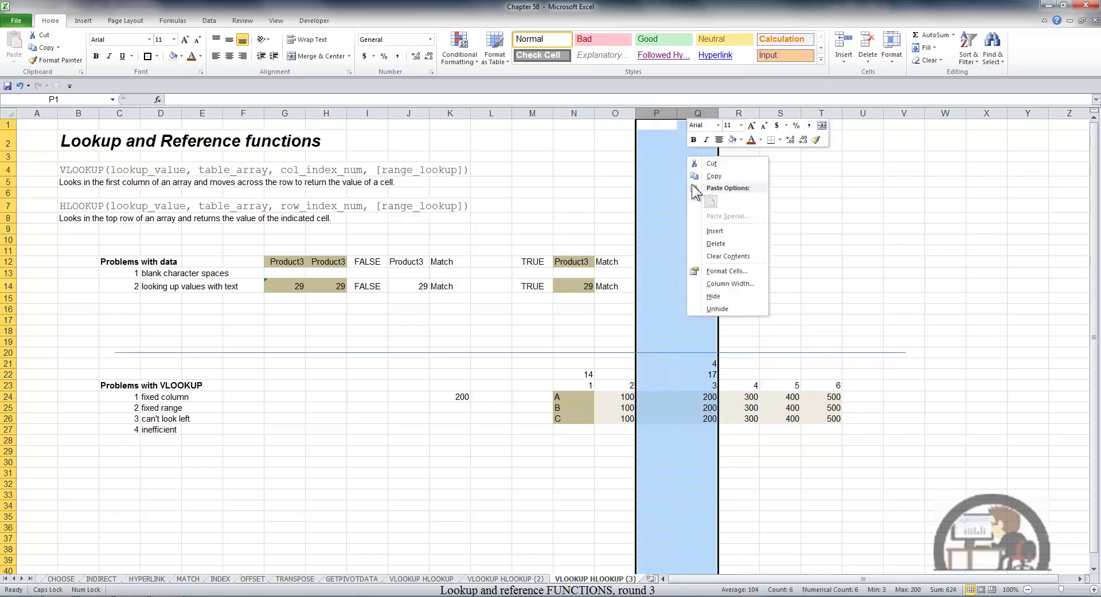
left_click(714, 226)
- Check K24's formula, the shifted offset in S21, and the header row N23:S23
left_click(467, 395)
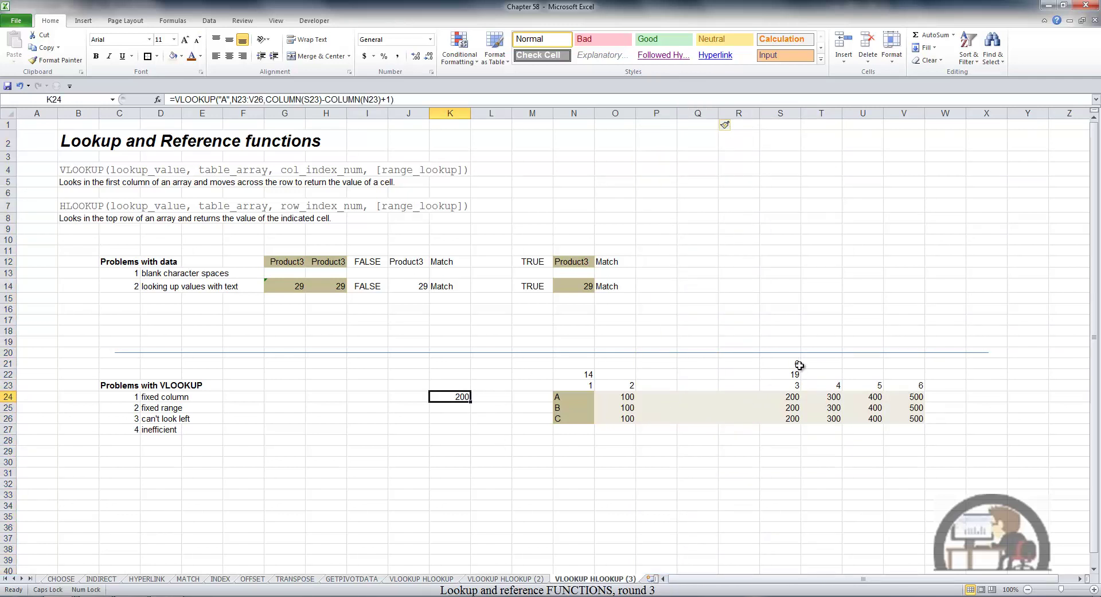
left_click(800, 366)
left_click(592, 387)
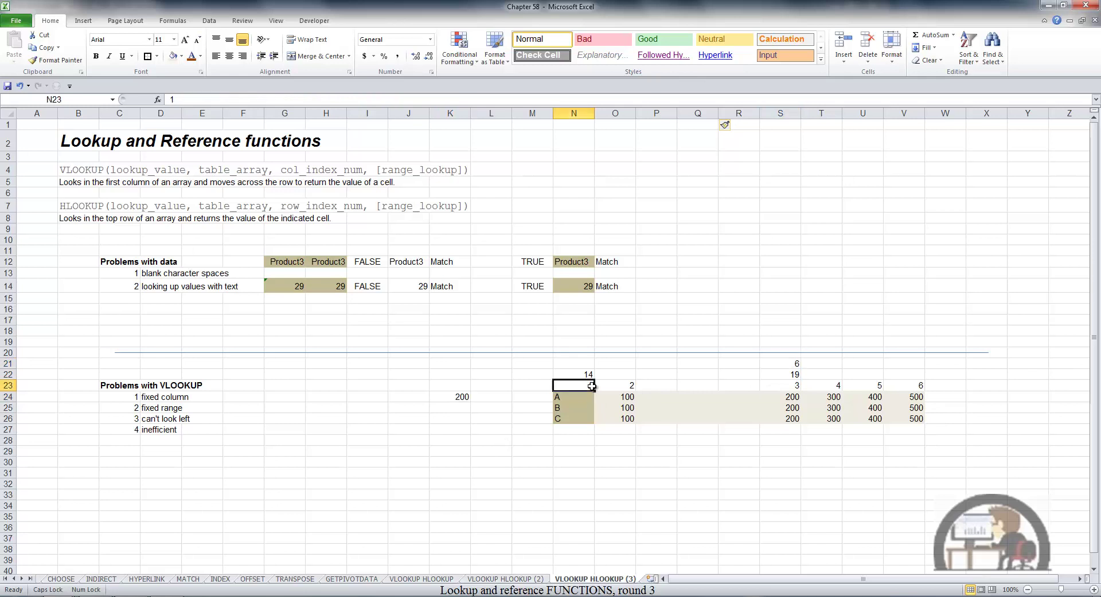
key("Right")
key("Right")
key("Right")
key("Right")
key("Right")
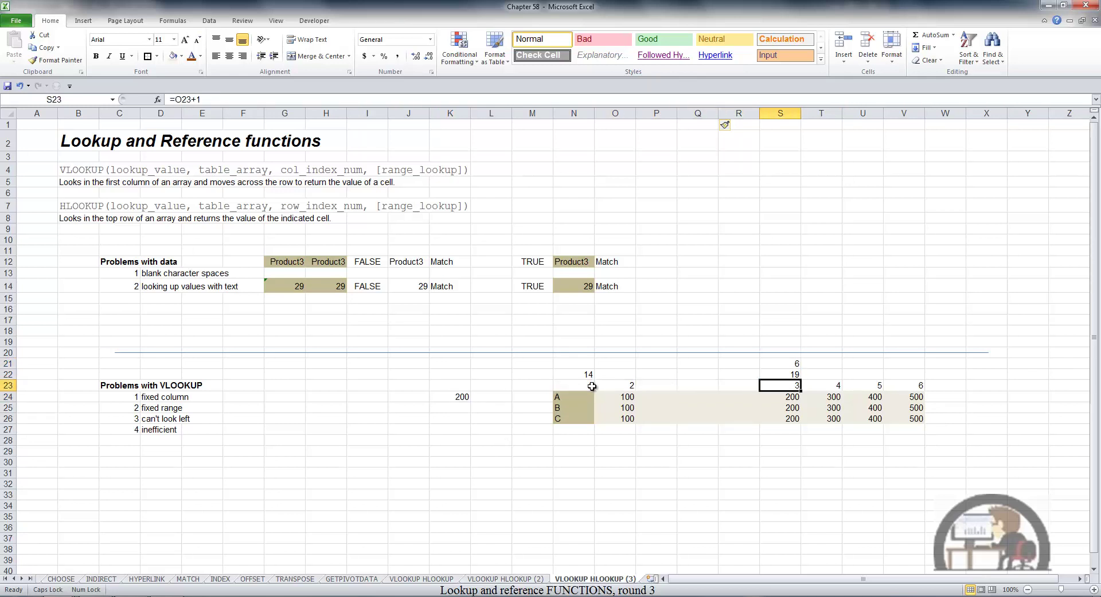
- Delete the three inserted columns P:R and select the helper numbers N21:R22
left_click(732, 115)
left_click_drag(732, 115, 648, 113)
right_click(694, 194)
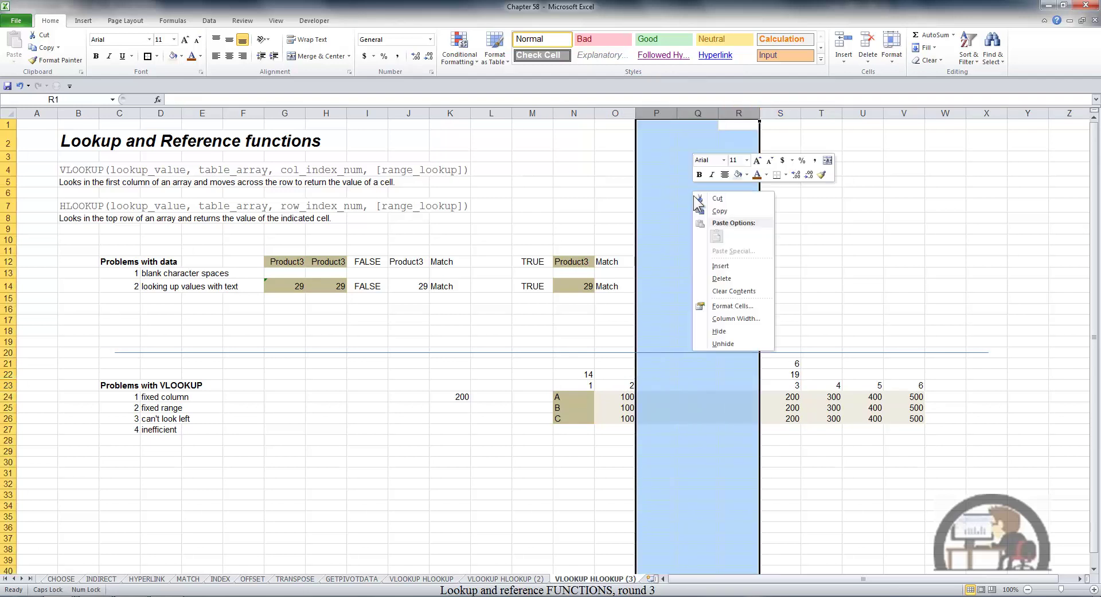
left_click(721, 279)
left_click_drag(577, 364, 721, 375)
- Clear the helper numbers in N21:R22 and reopen K24's VLOOKUP for editing
key("Delete")
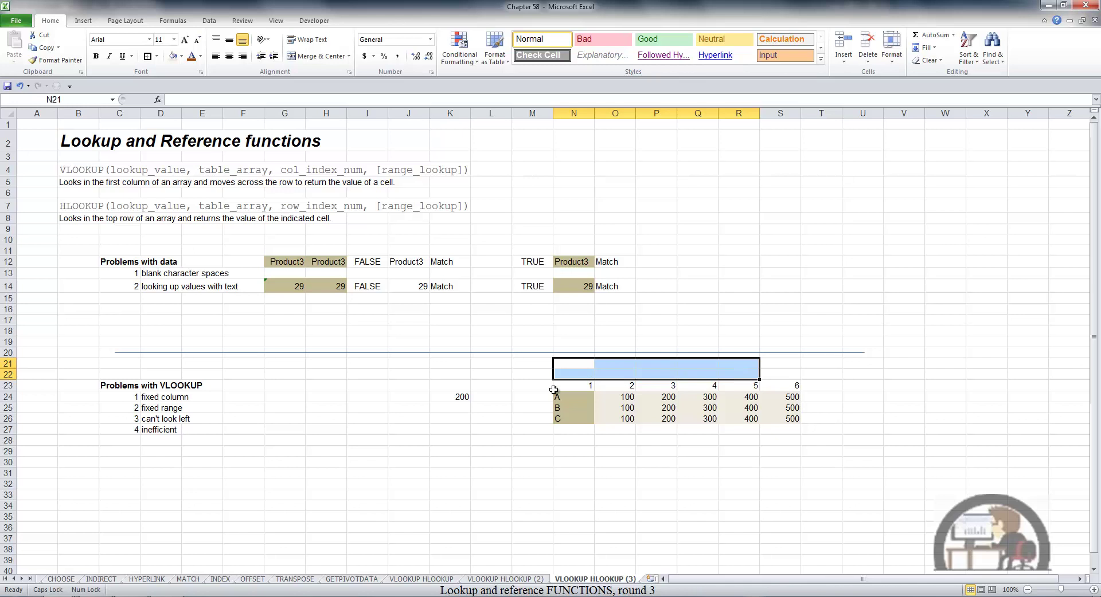
left_click(493, 397)
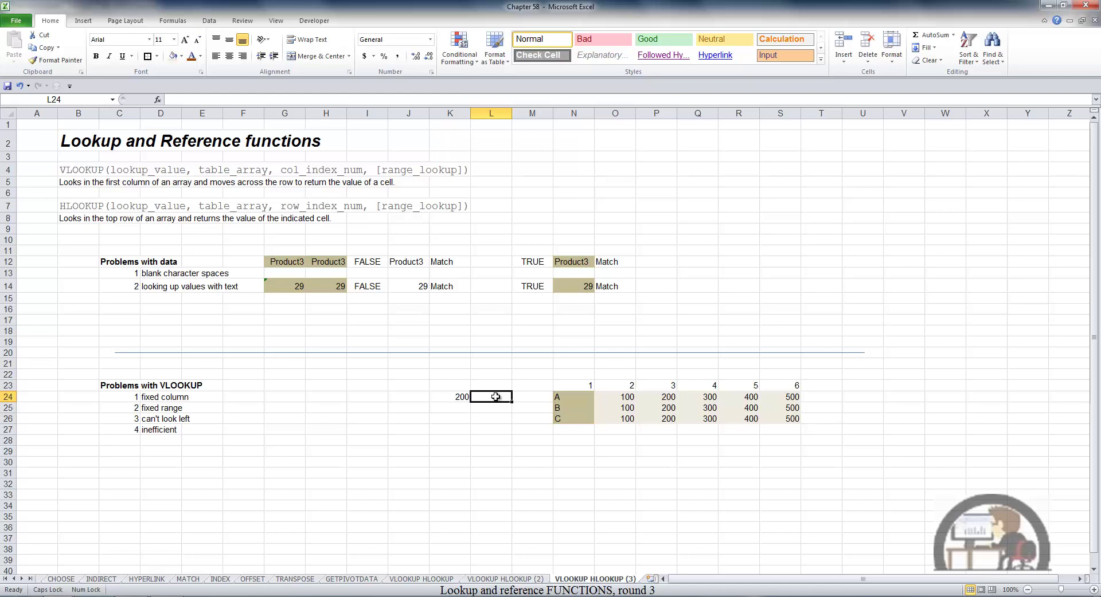
key("Left")
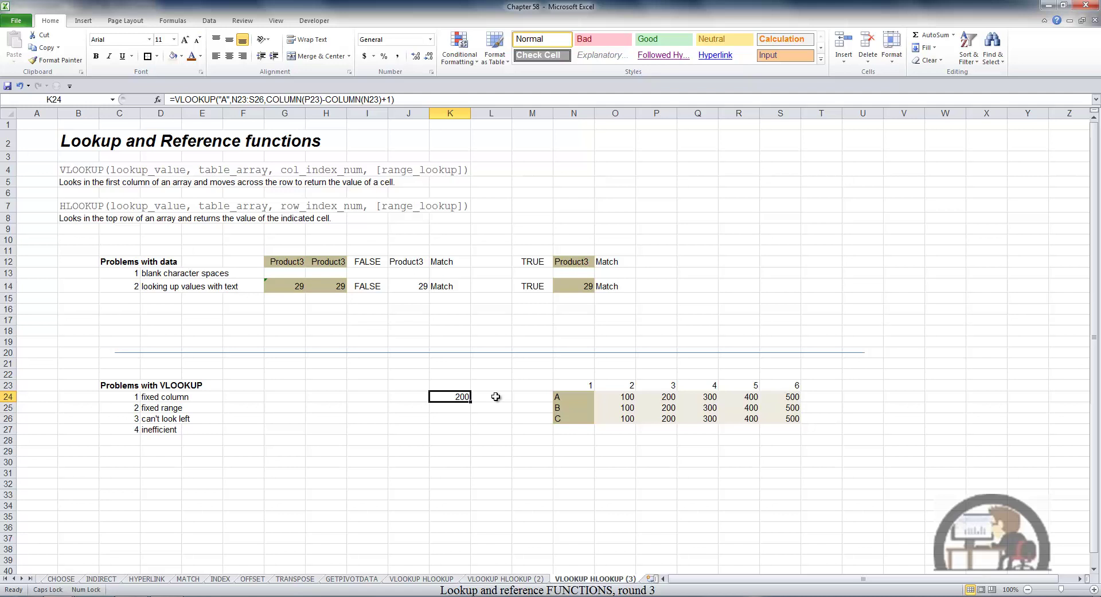
key("F2")
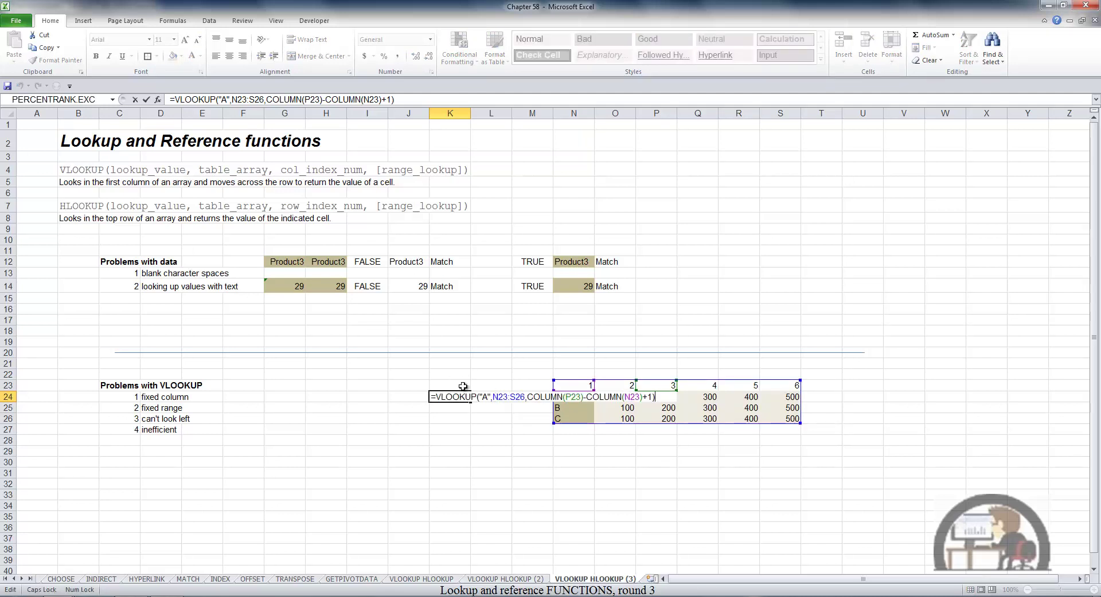
- Change K24's lookup value from "A" to "D"
left_click(490, 396)
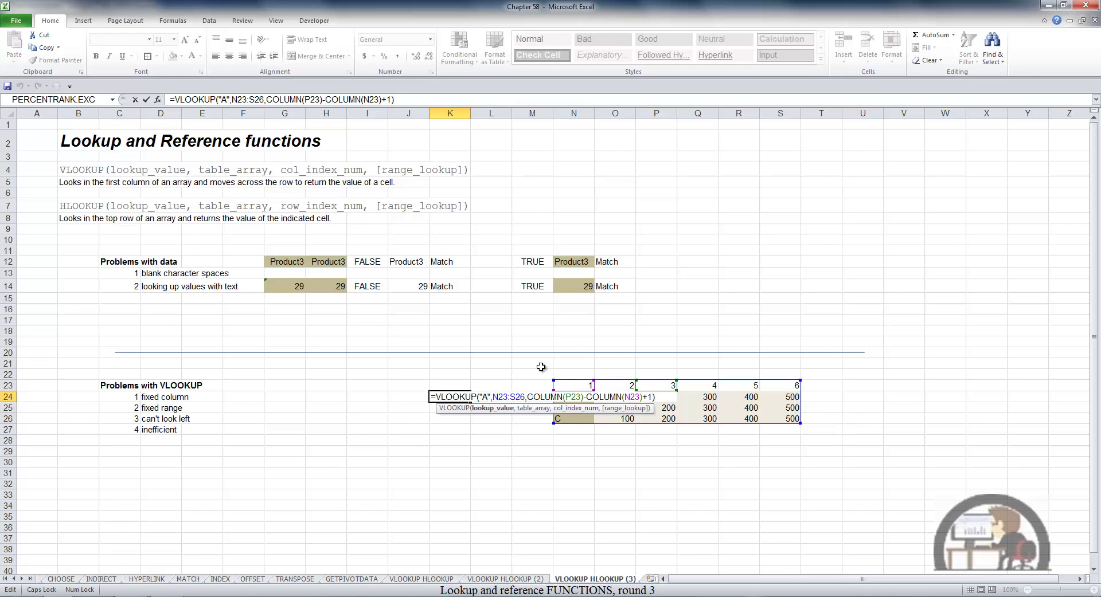
key("BackSpace")
type("D")
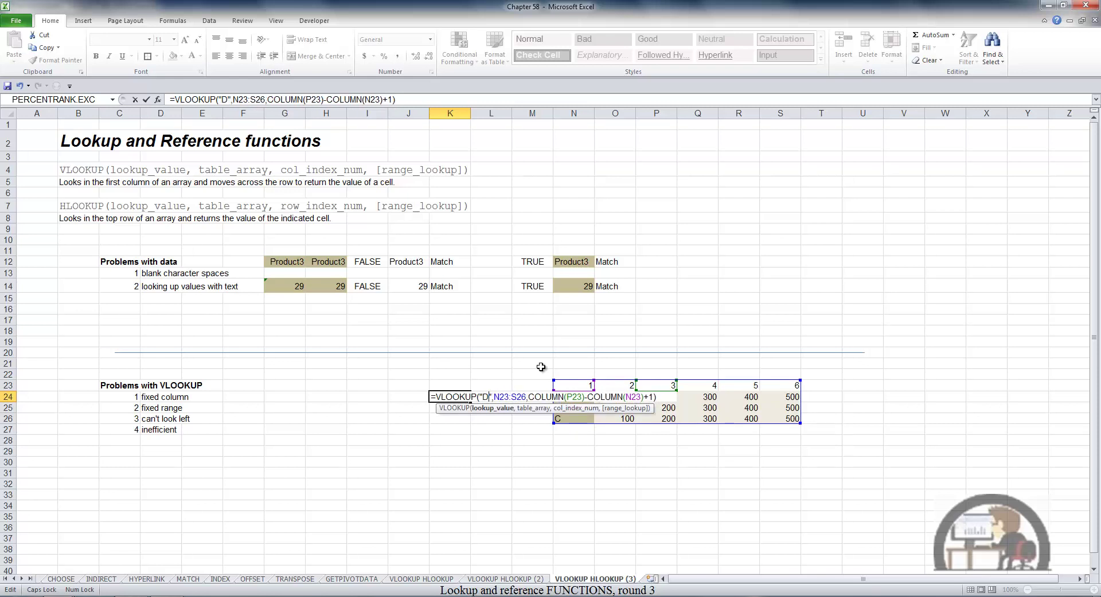
key("ctrl+Return")
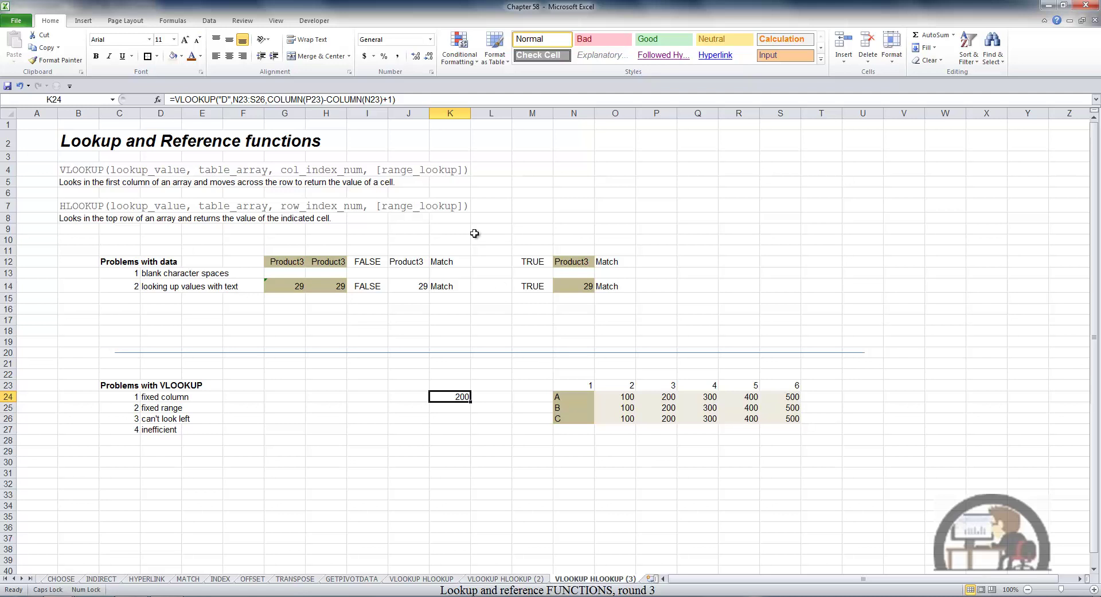
- Add FALSE as K24's range_lookup for exact matching, returning #N/A
left_click(389, 100)
type(",")
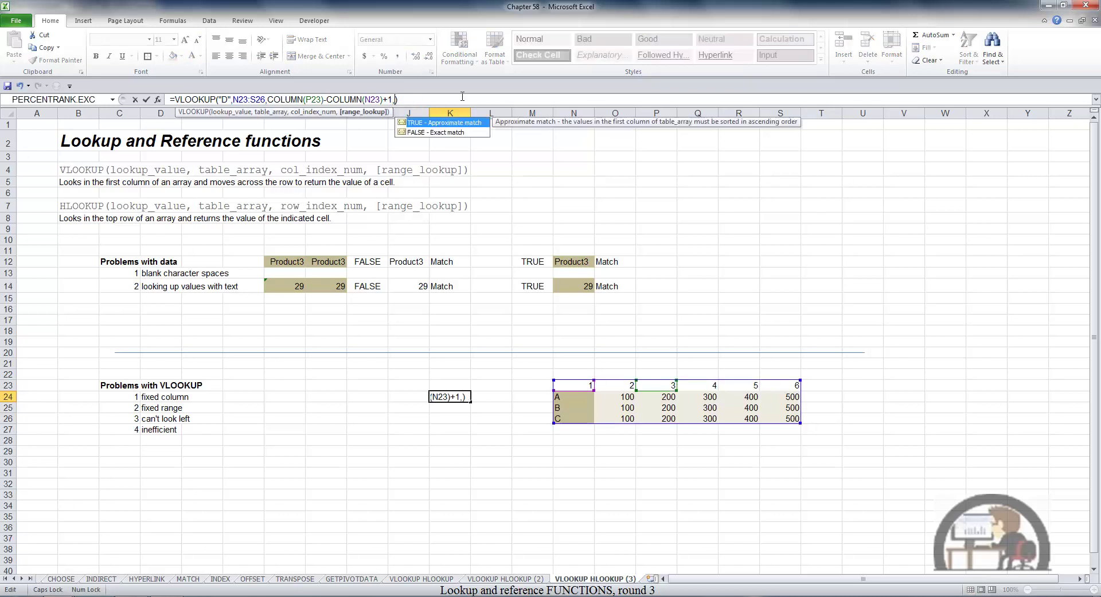
type("FALSE")
key("ctrl+Return")
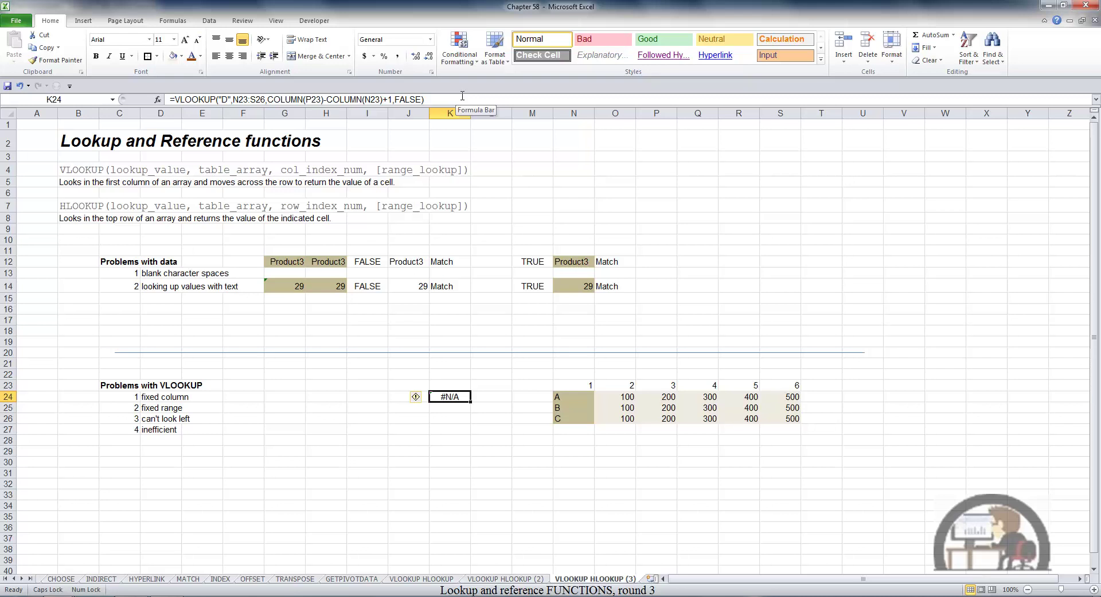
- Enter row D in N27:S27 with values 100, 200, 300, 400, 500
left_click_drag(574, 430, 782, 427)
type("D")
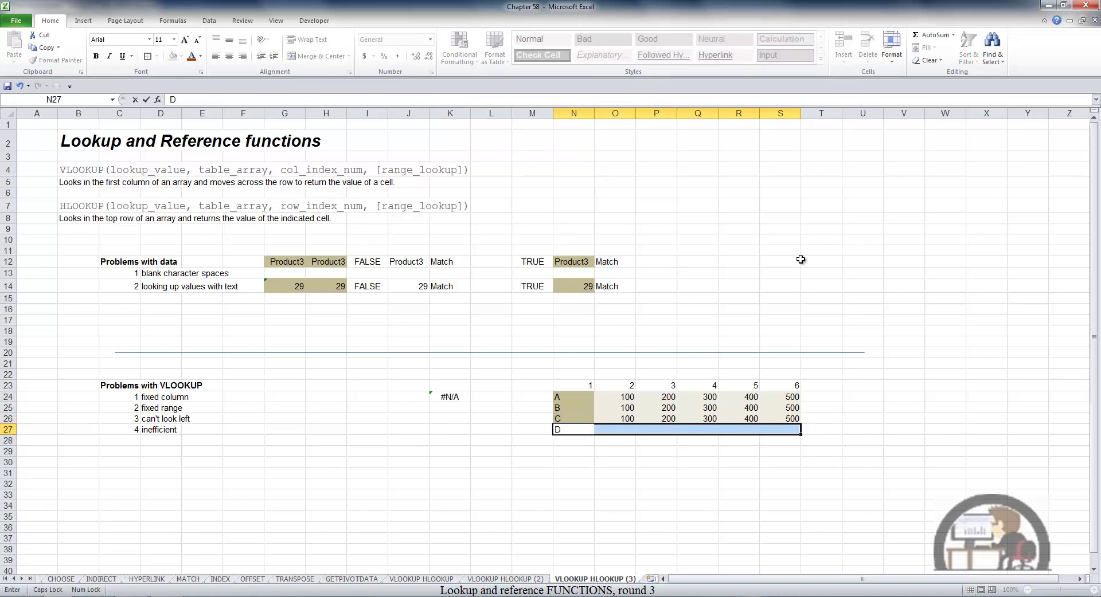
key("Return")
type("100")
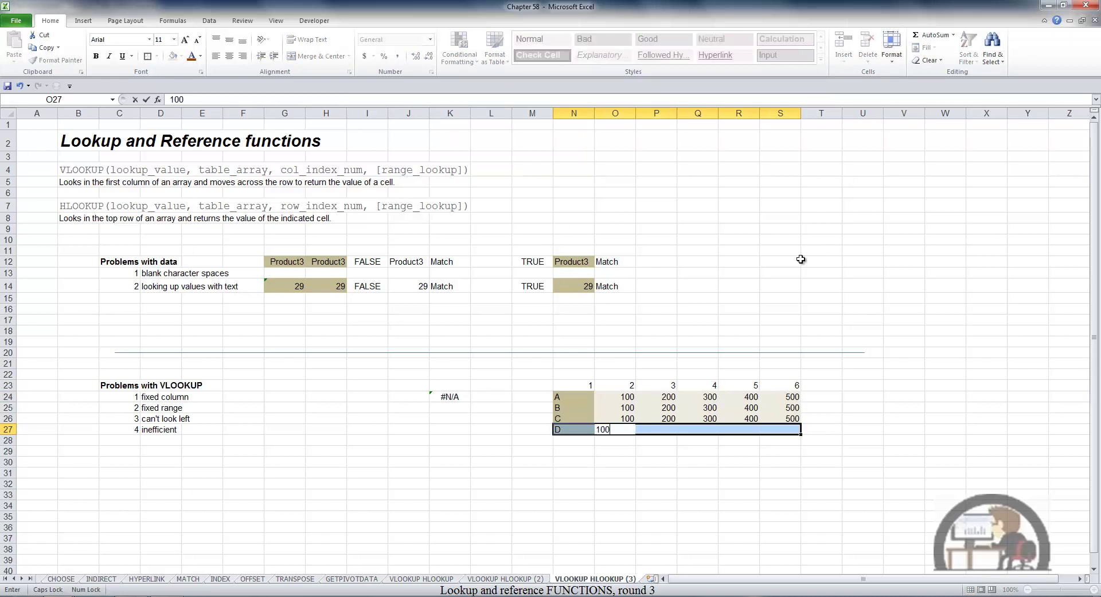
key("Return")
type("200")
key("Return")
type("300")
key("Return")
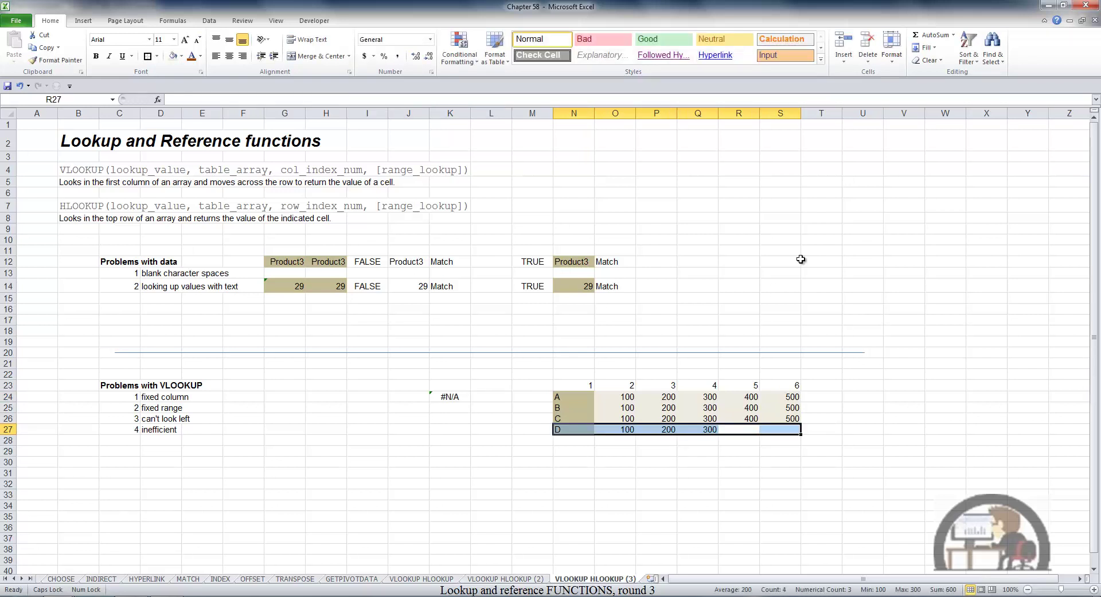
type("400")
key("Return")
type("500")
key("Return")
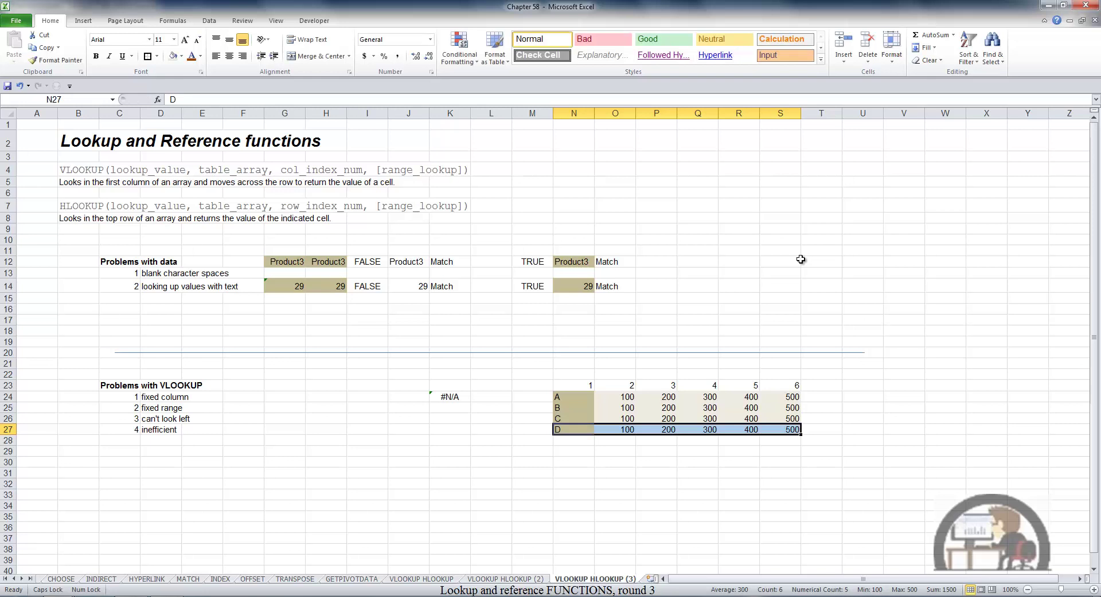
- Confirm K24's VLOOKUP still returns #N/A, then start converting the lookup data to a table
left_click(502, 427)
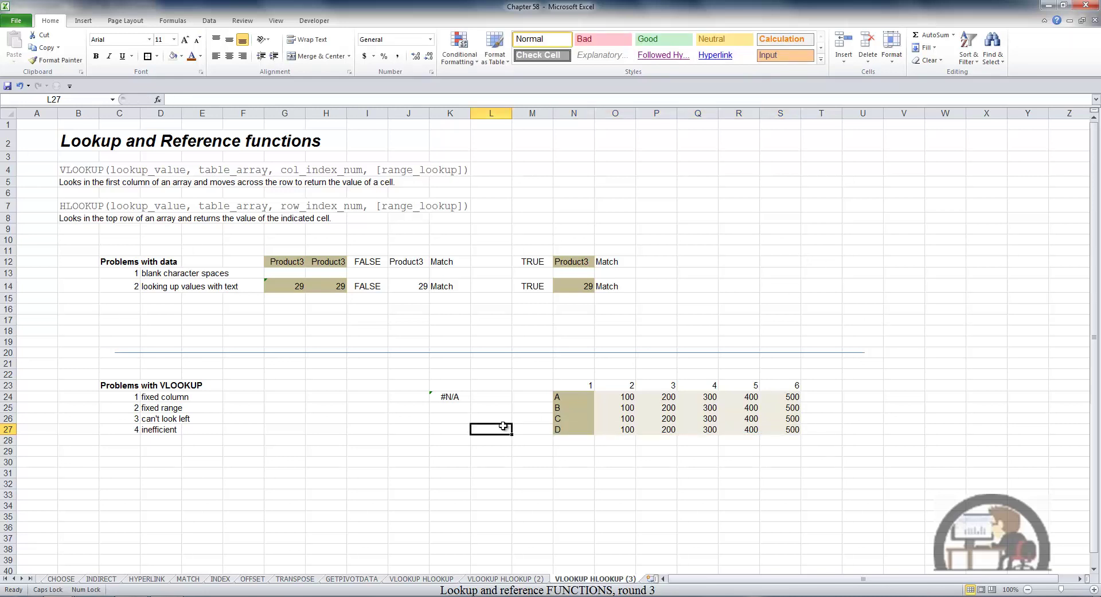
left_click(453, 397)
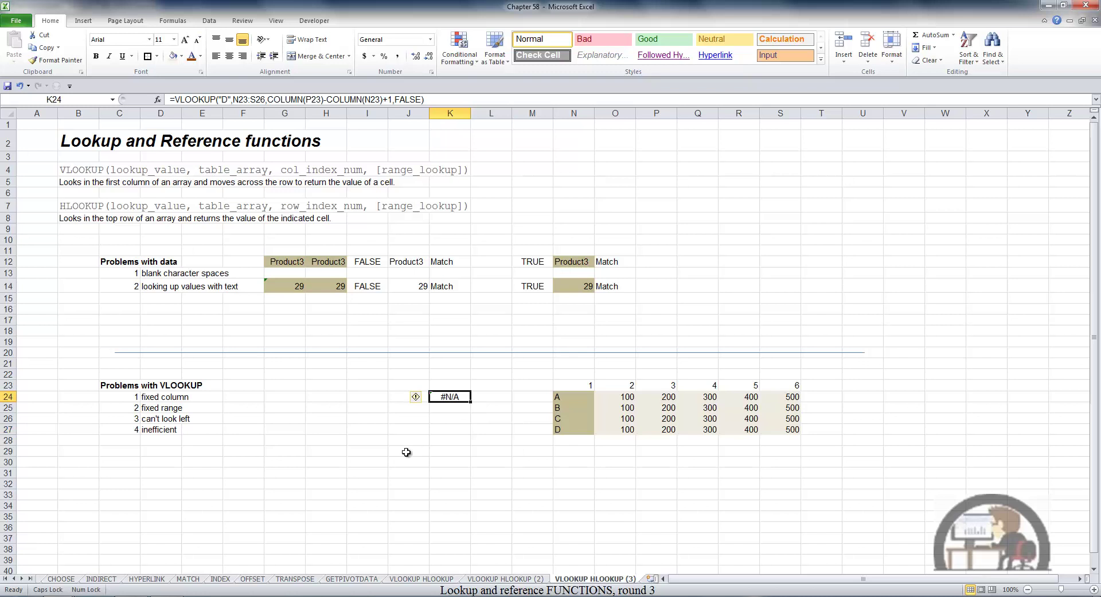
key("F2")
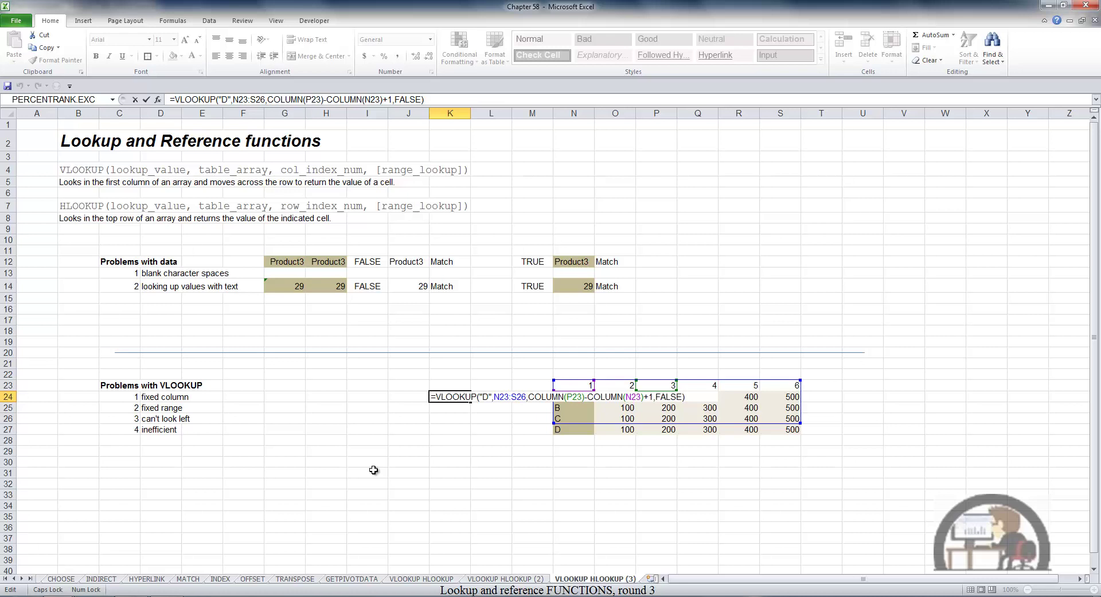
key("ctrl+Return")
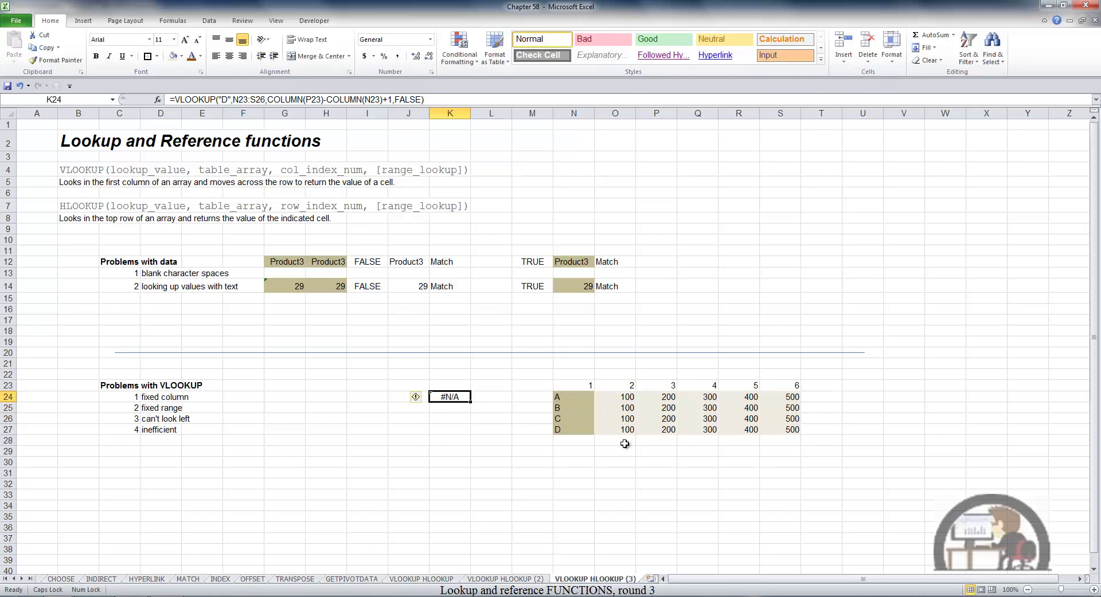
left_click(626, 409)
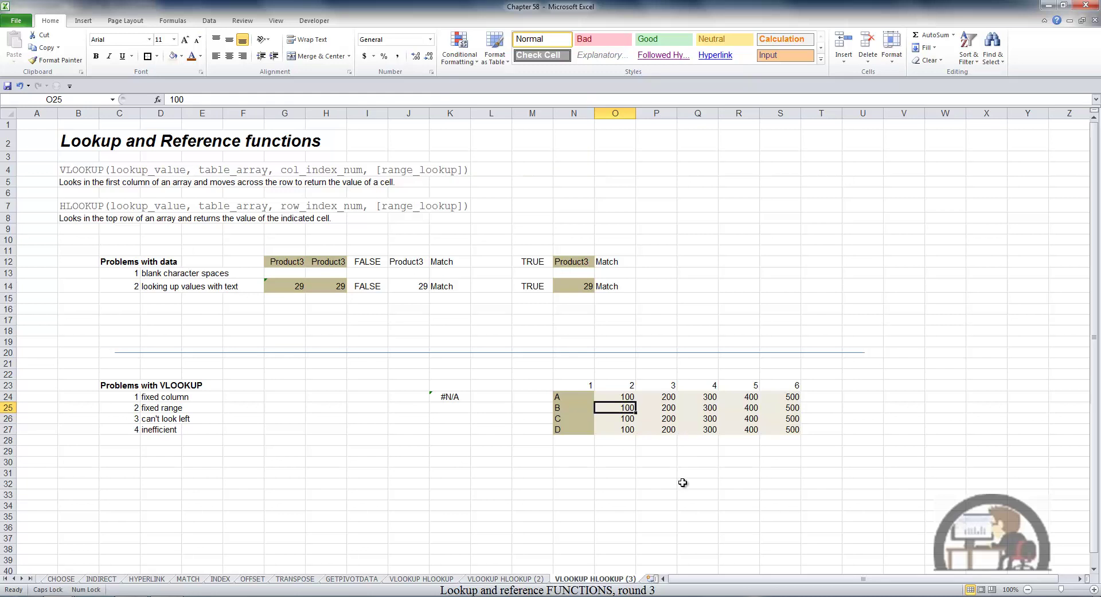
key("ctrl+t")
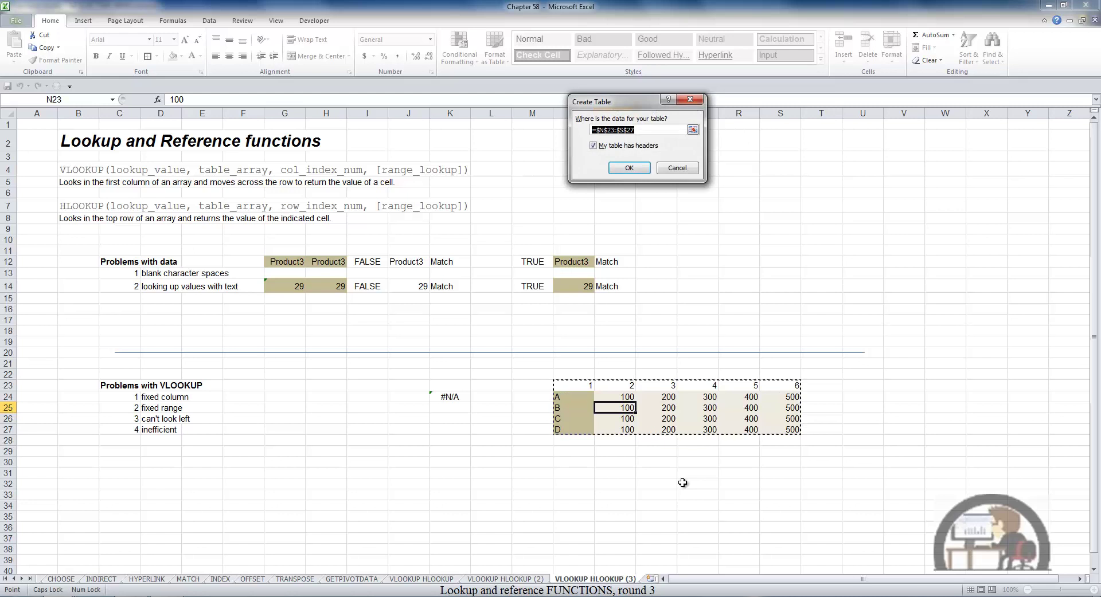
- Create Table1 from N23:S27 with headers, converting header formulas to static text, then reopen K24's formula
left_click(630, 169)
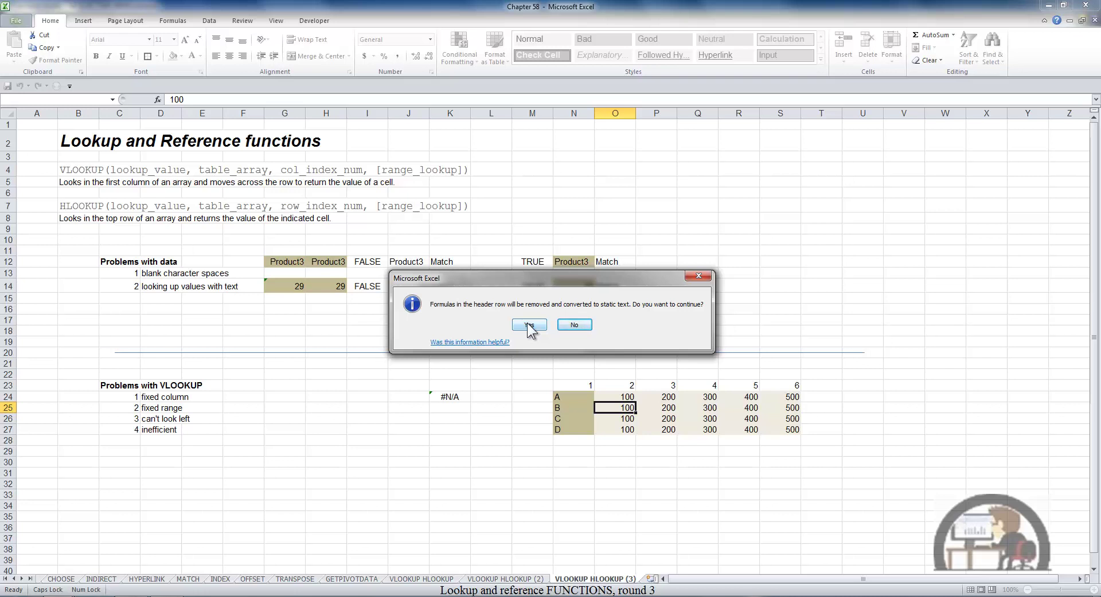
left_click(529, 325)
left_click(462, 399)
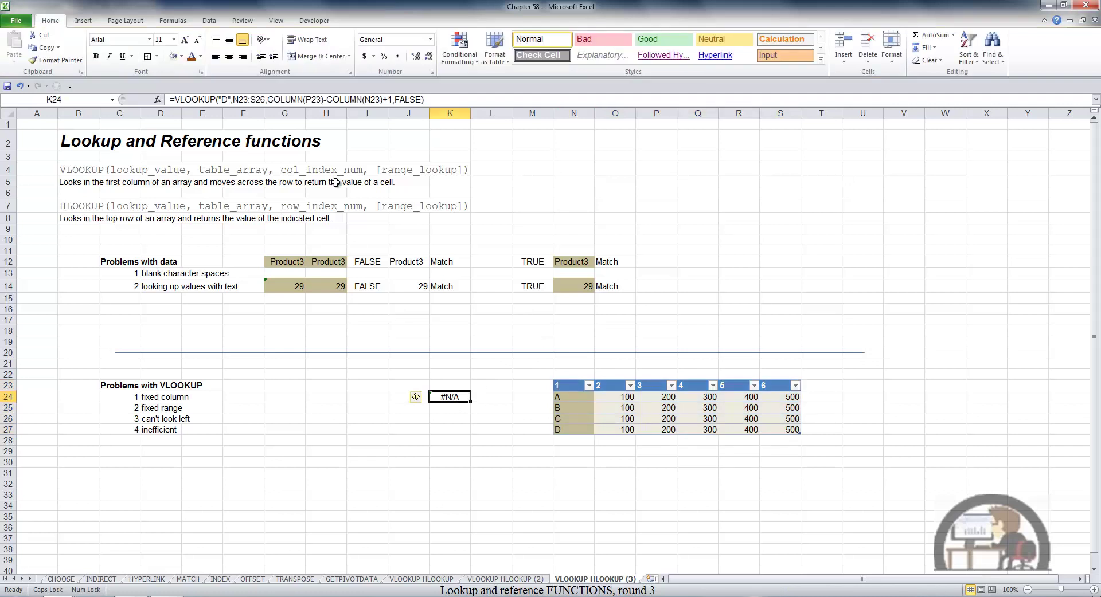
left_click(263, 100)
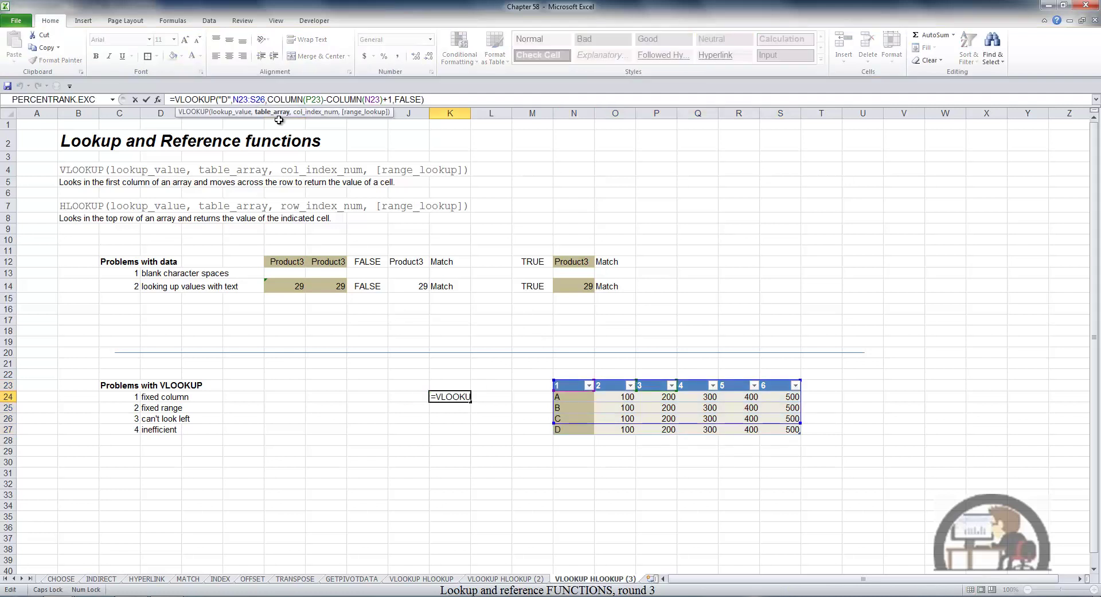
key("Right")
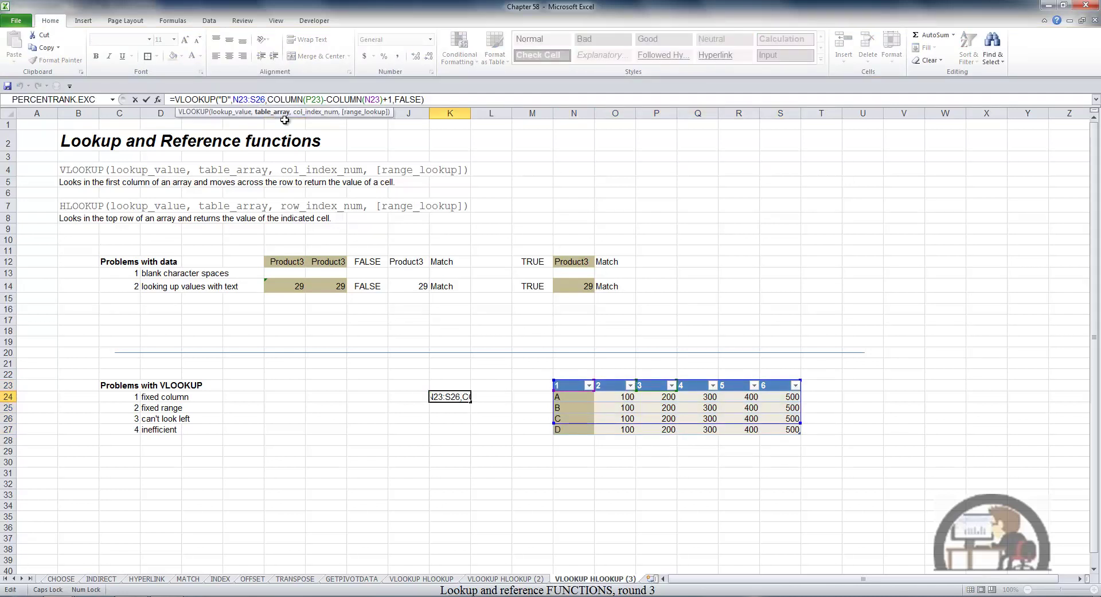
- Replace K24's N23:S26 range with Table1[#All], so it returns 200 for D
key("BackSpace")
key("BackSpace")
key("BackSpace")
key("BackSpace")
key("BackSpace")
key("BackSpace")
key("BackSpace")
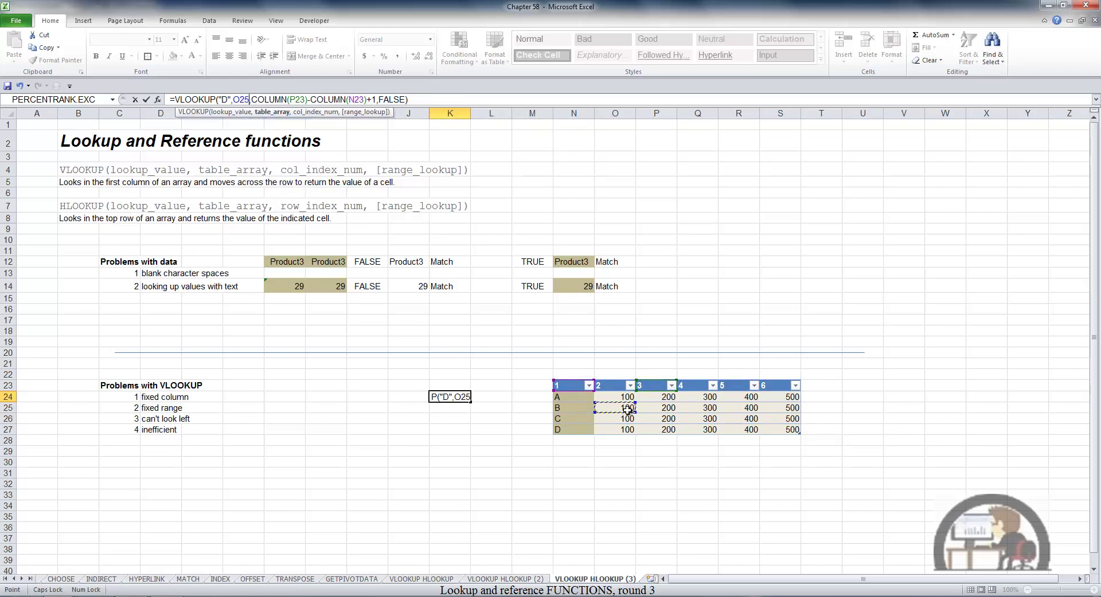
left_click_drag(563, 388, 773, 425)
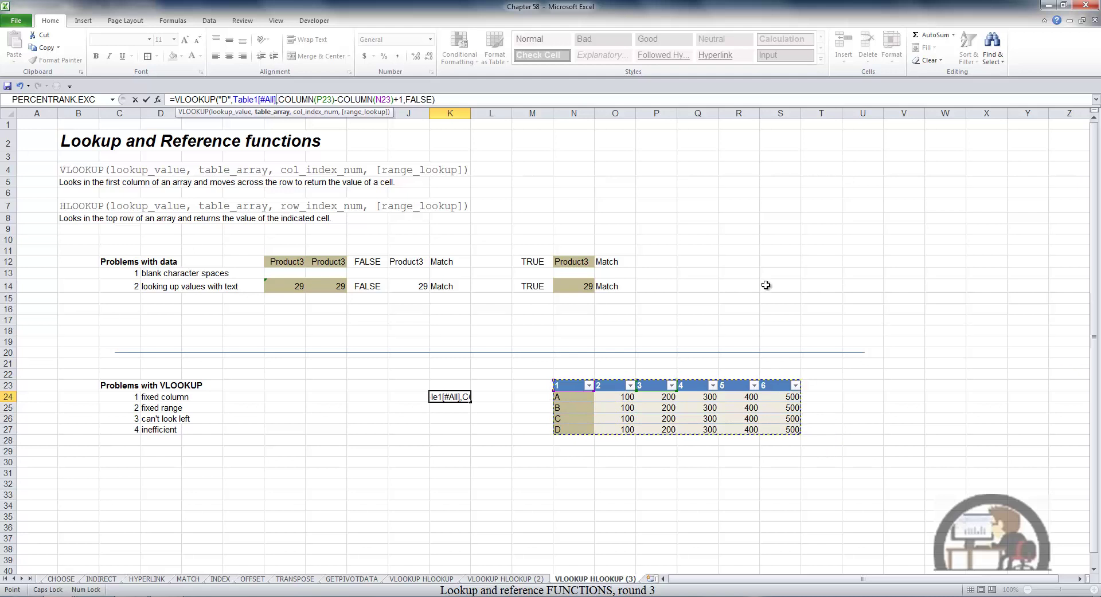
key("ctrl+Return")
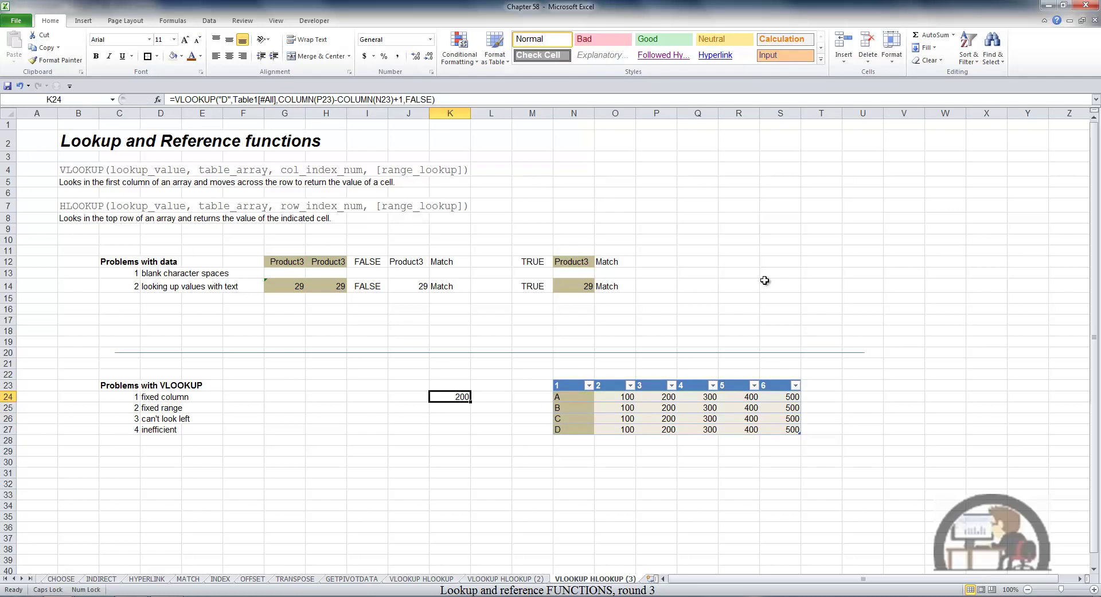
- Add row E with values 100, 200, 300, 400, 500 in row 28 below the table
left_click_drag(575, 443, 775, 439)
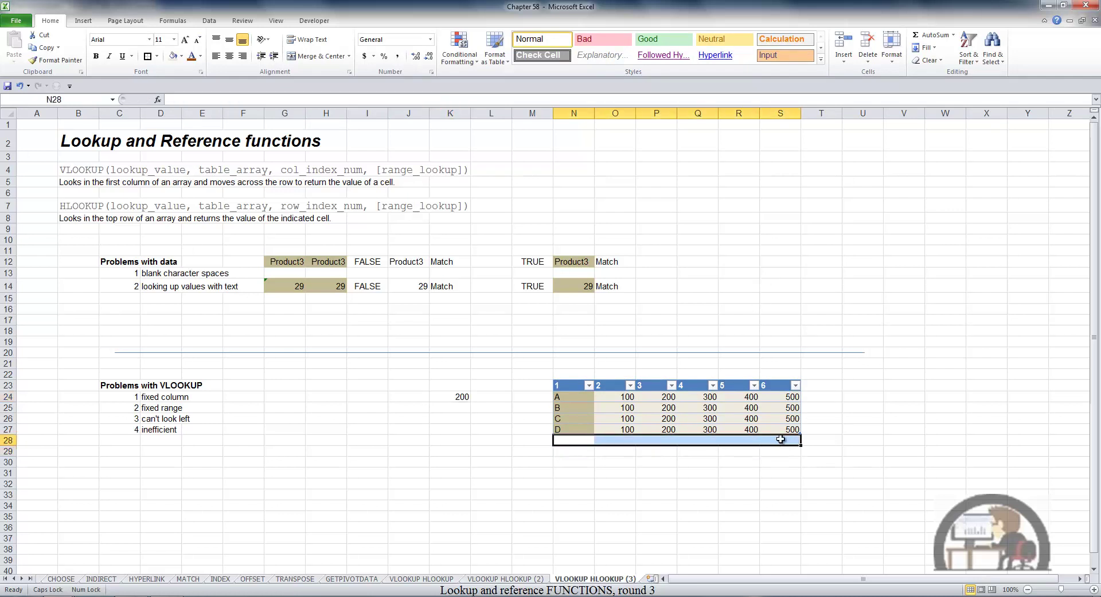
type("E")
key("Tab")
type("100")
key("Tab")
type("200")
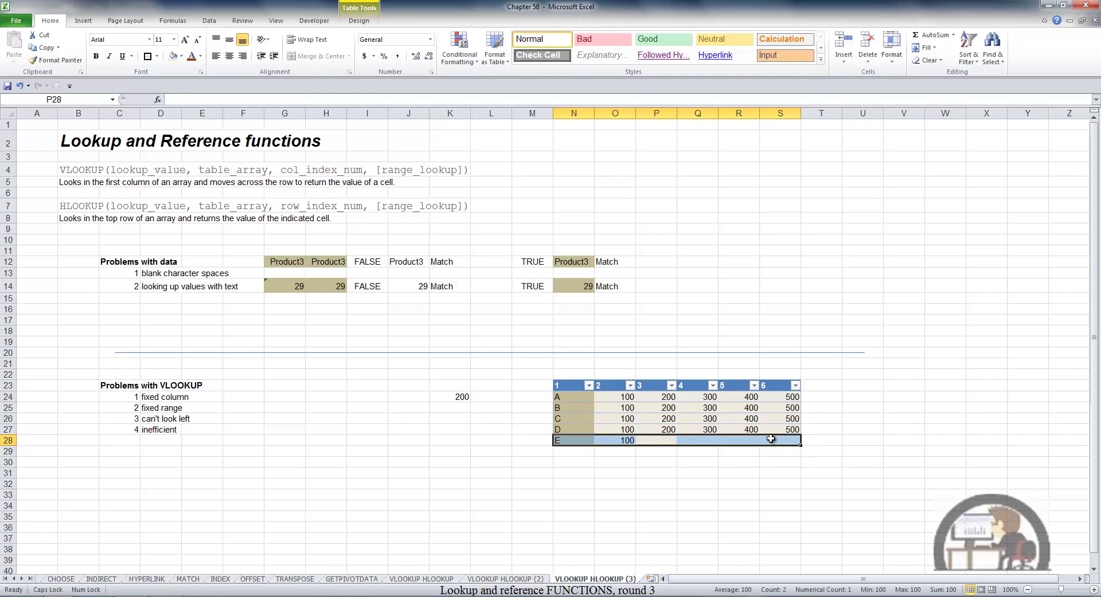
key("Tab")
type("300")
key("Tab")
type("400")
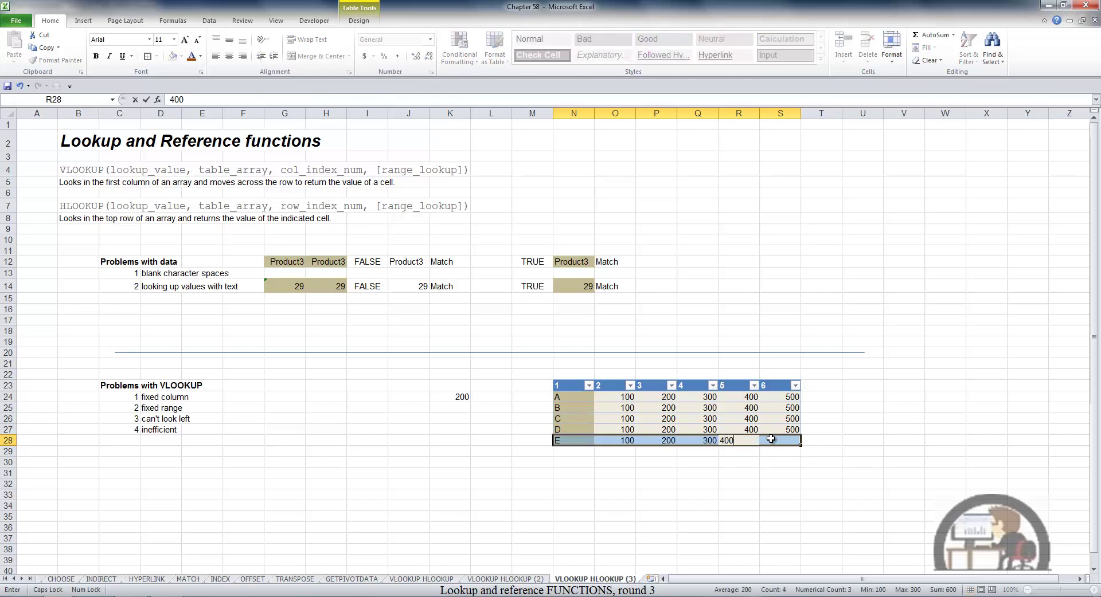
key("Tab")
type("500")
key("Tab")
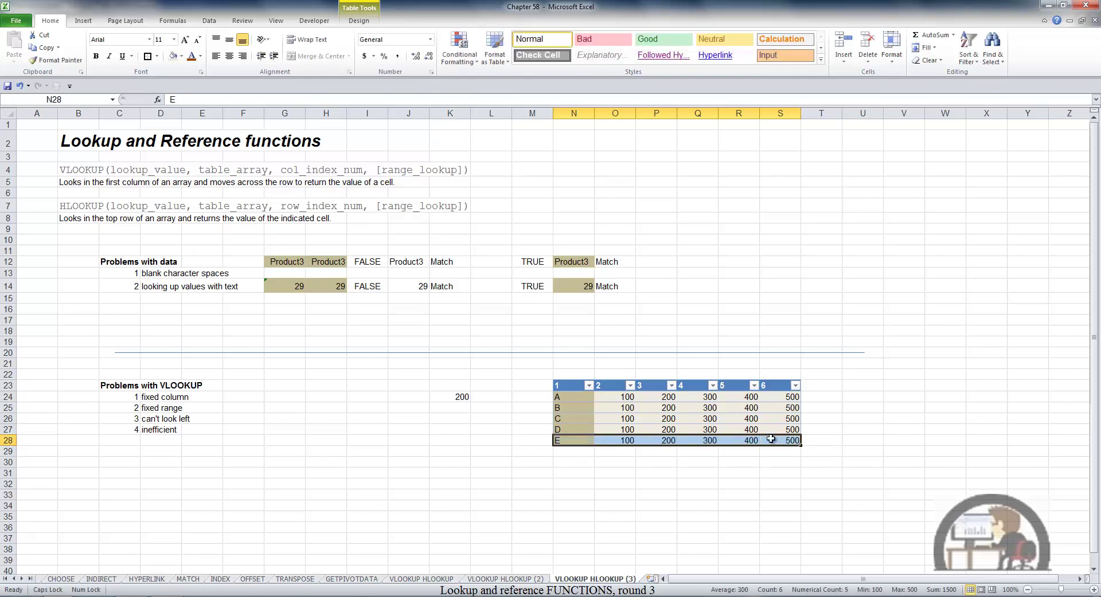
- Change K24's lookup value from "D" to "E" so it finds the new table row
left_click(457, 396)
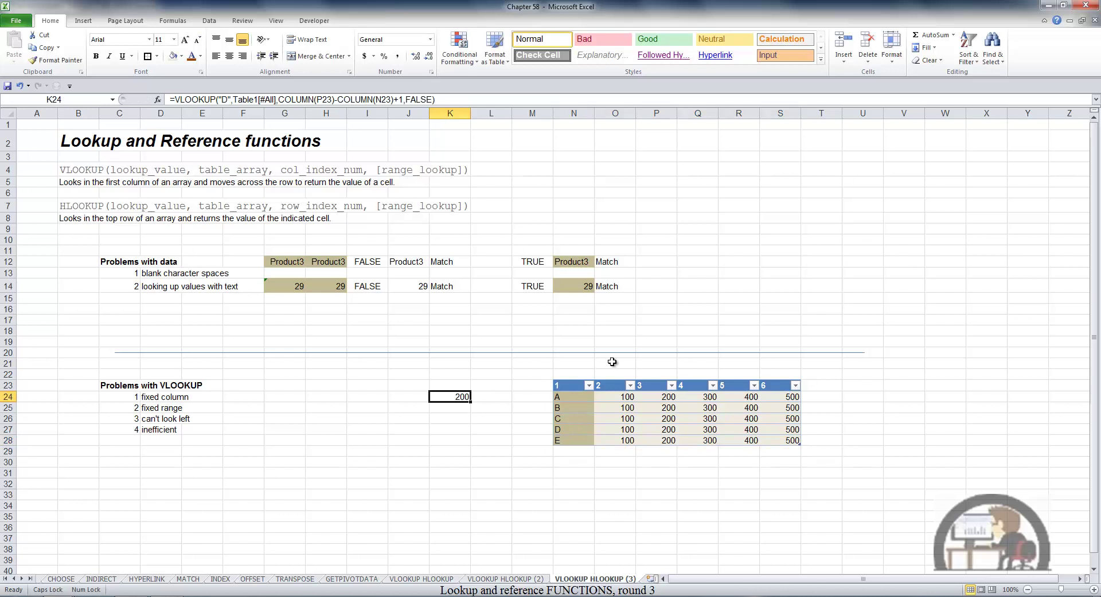
key("F2")
key("Home")
key("Right")
key("Right")
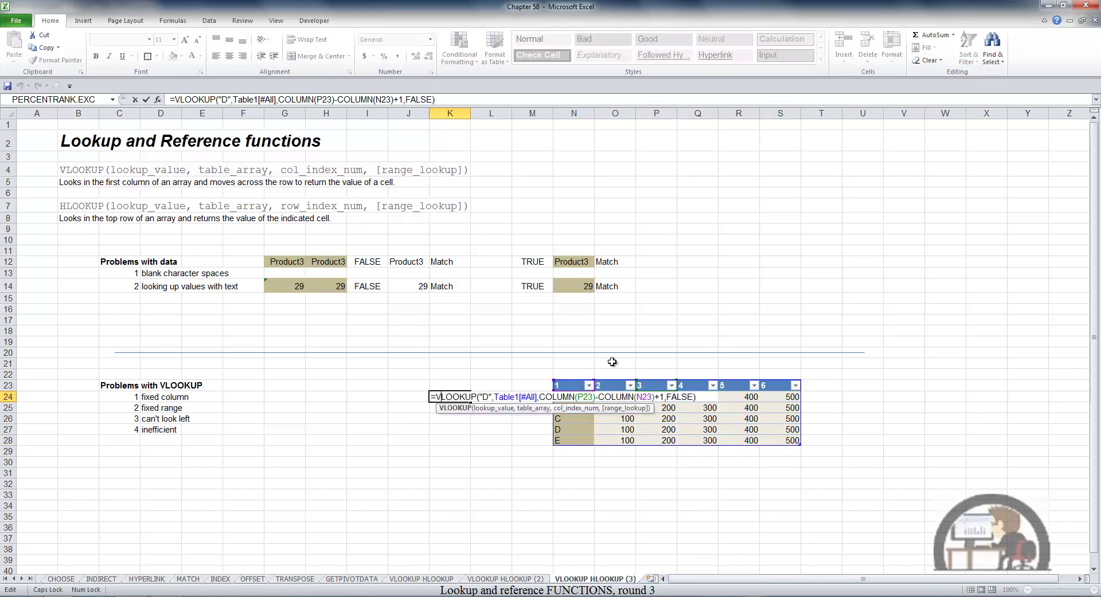
key("Right")
key("Right")
key("Right")
key("Right")
key("Right")
key("Right")
key("Right")
key("BackSpace")
type("E")
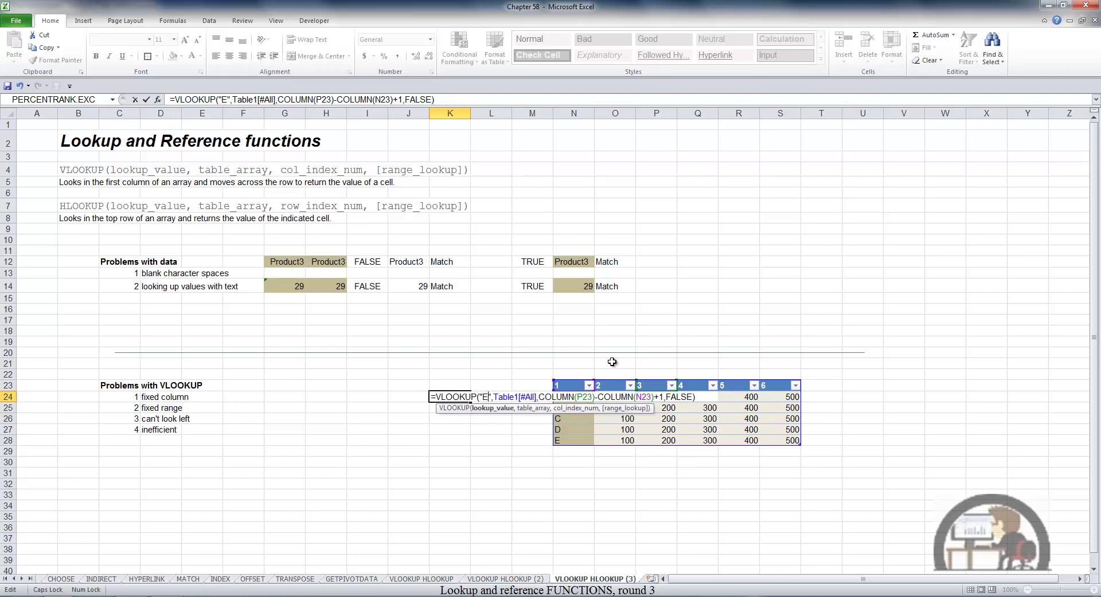
key("ctrl+Return")
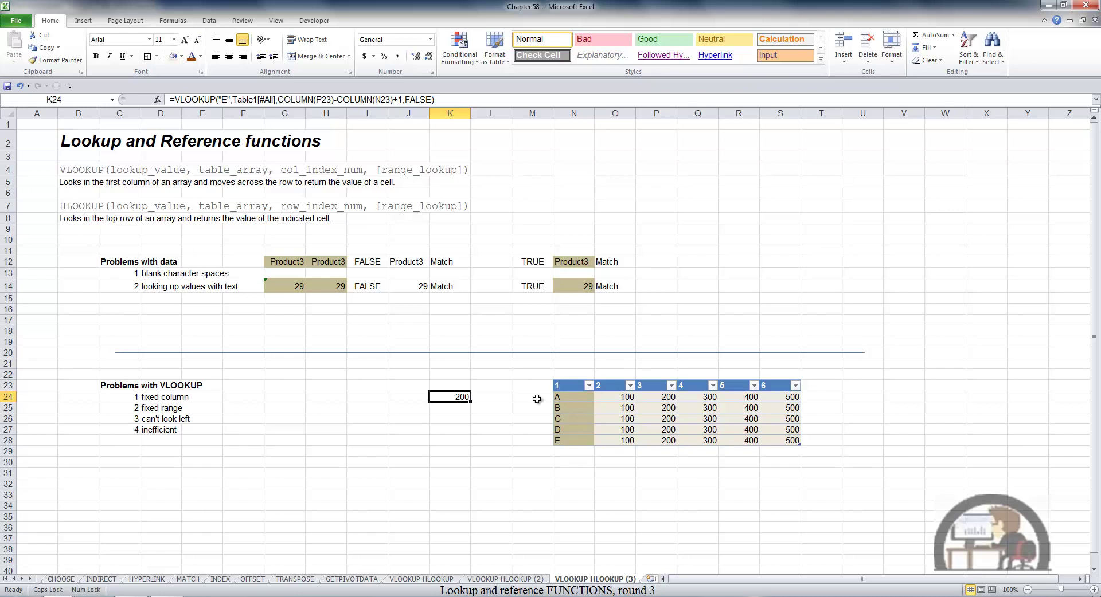
- Enter 100 and 200 in M24:M25 and fill the series down to 500 in M28
left_click(536, 399)
type("100")
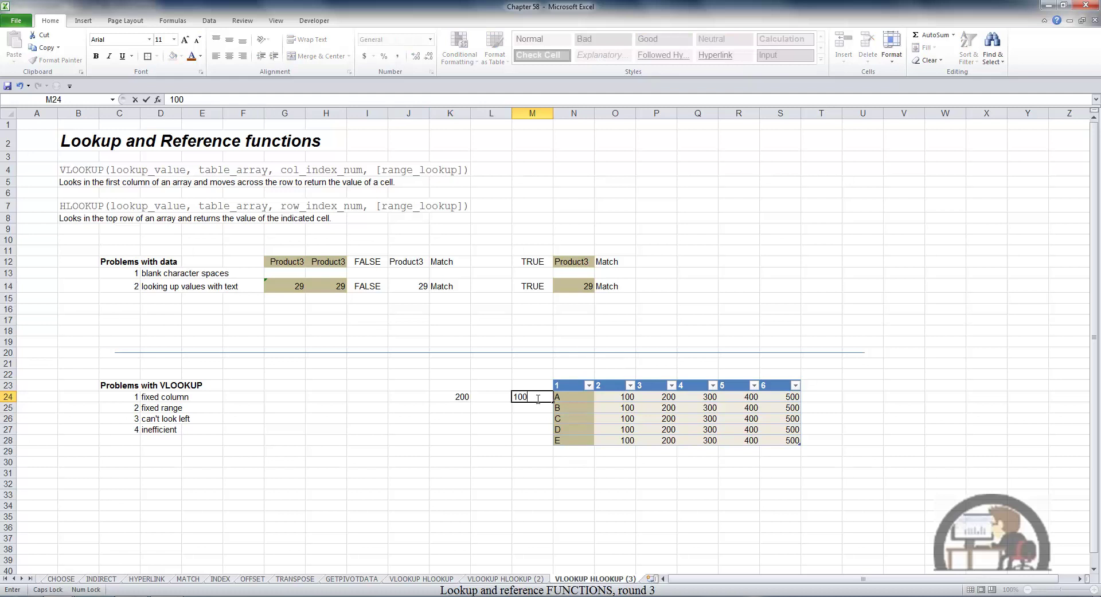
key("Return")
type("200")
key("Return")
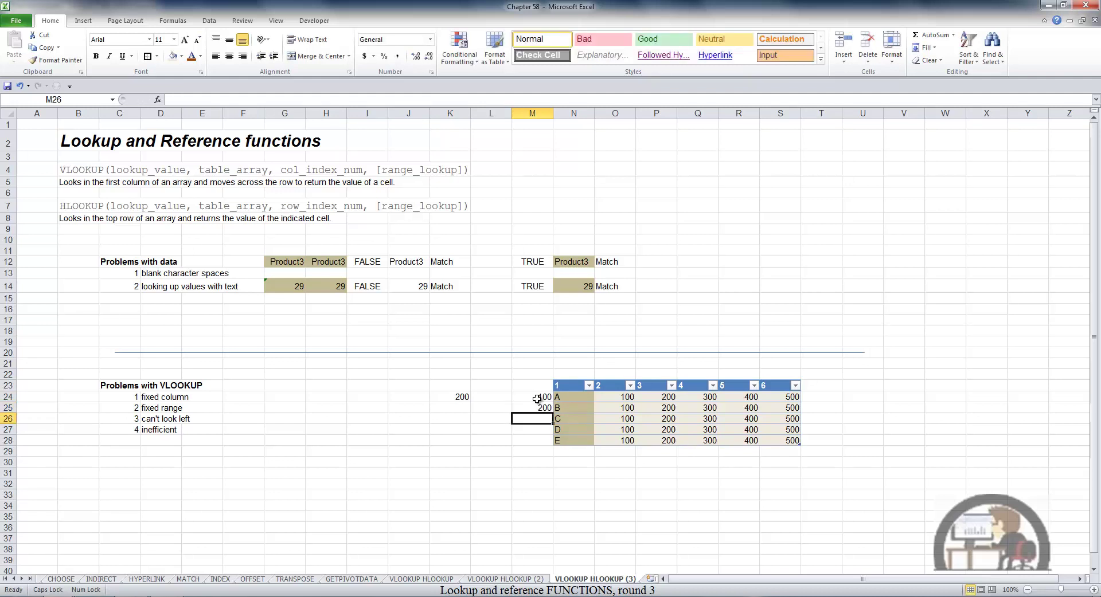
left_click_drag(548, 400, 552, 443)
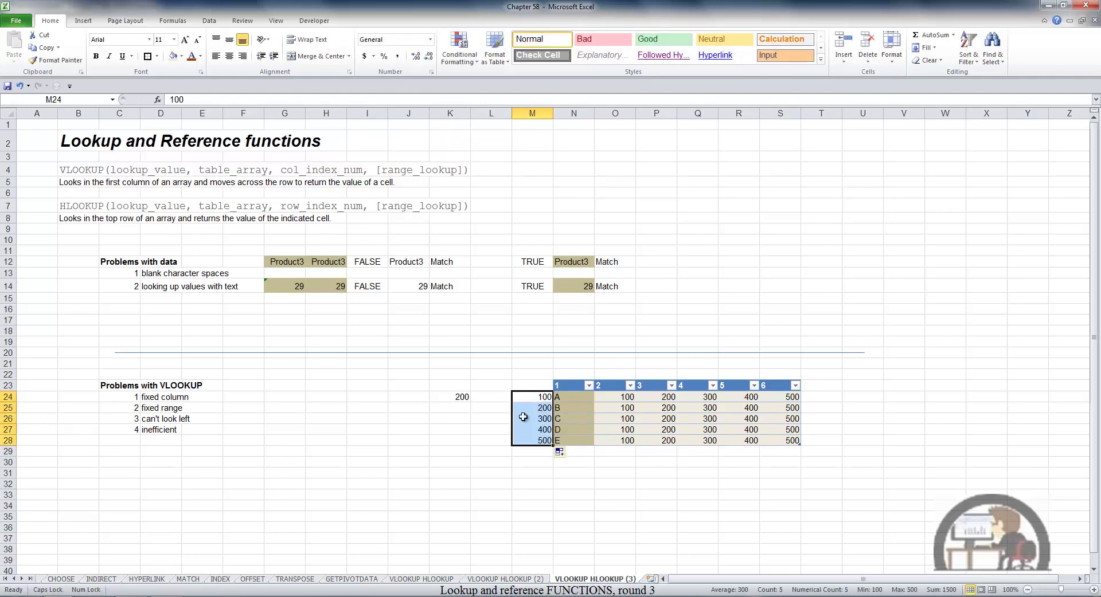
left_click(462, 397)
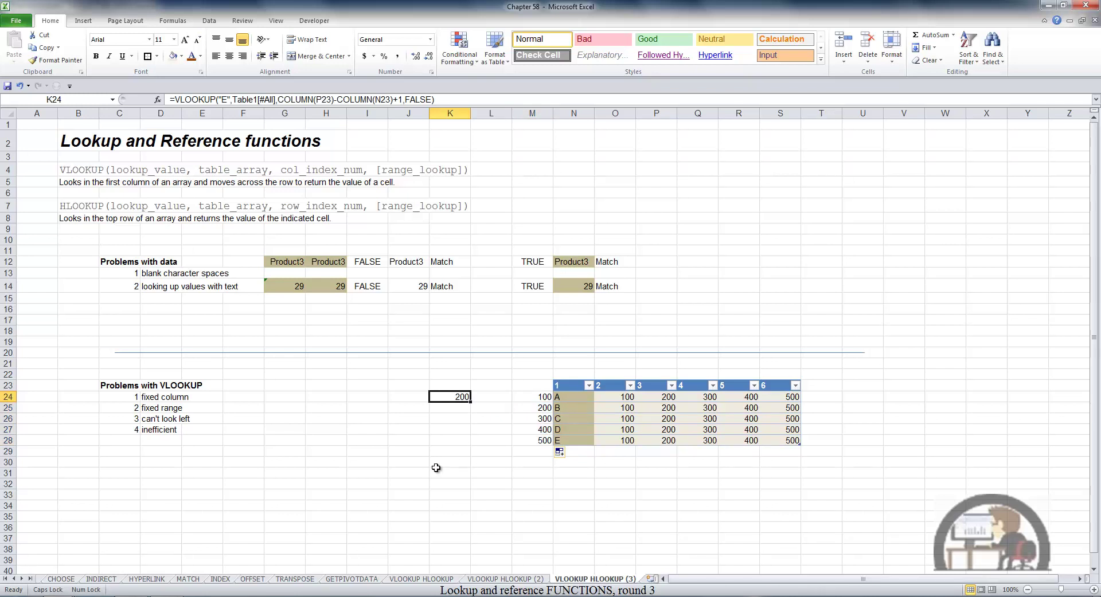
- Replace K24's COLUMN calculation with -1 to show the #VALUE! error, then clear K24
left_click(404, 100)
key("BackSpace")
key("BackSpace")
key("BackSpace")
key("BackSpace")
key("BackSpace")
key("BackSpace")
key("BackSpace")
key("BackSpace")
key("BackSpace")
key("BackSpace")
key("BackSpace")
key("BackSpace")
key("BackSpace")
key("BackSpace")
key("BackSpace")
key("BackSpace")
key("BackSpace")
key("BackSpace")
key("BackSpace")
key("BackSpace")
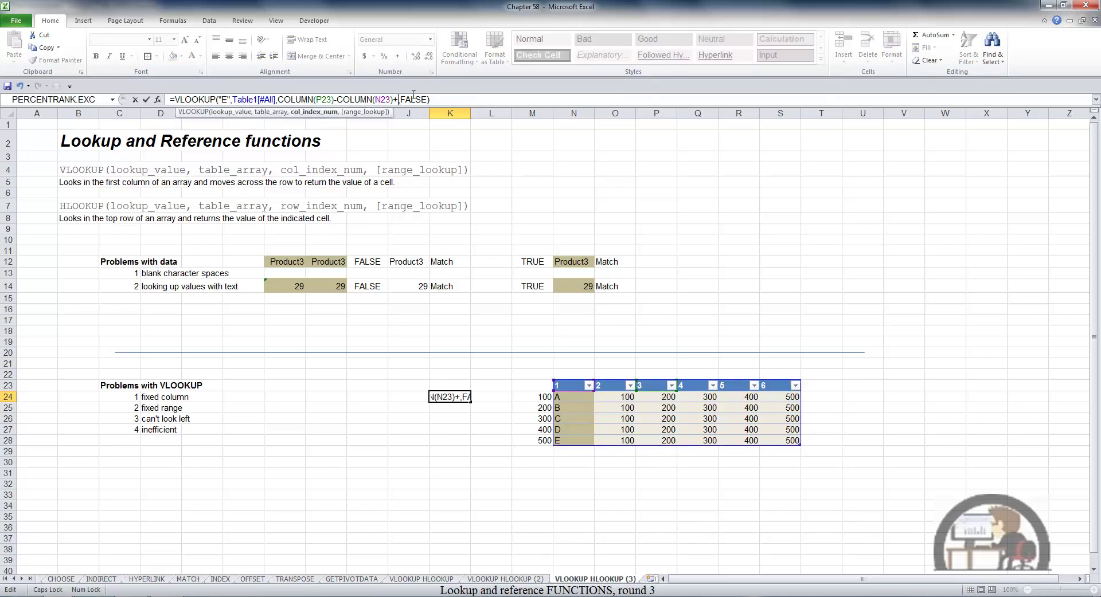
key("BackSpace")
key("BackSpace")
key("BackSpace")
key("BackSpace")
key("BackSpace")
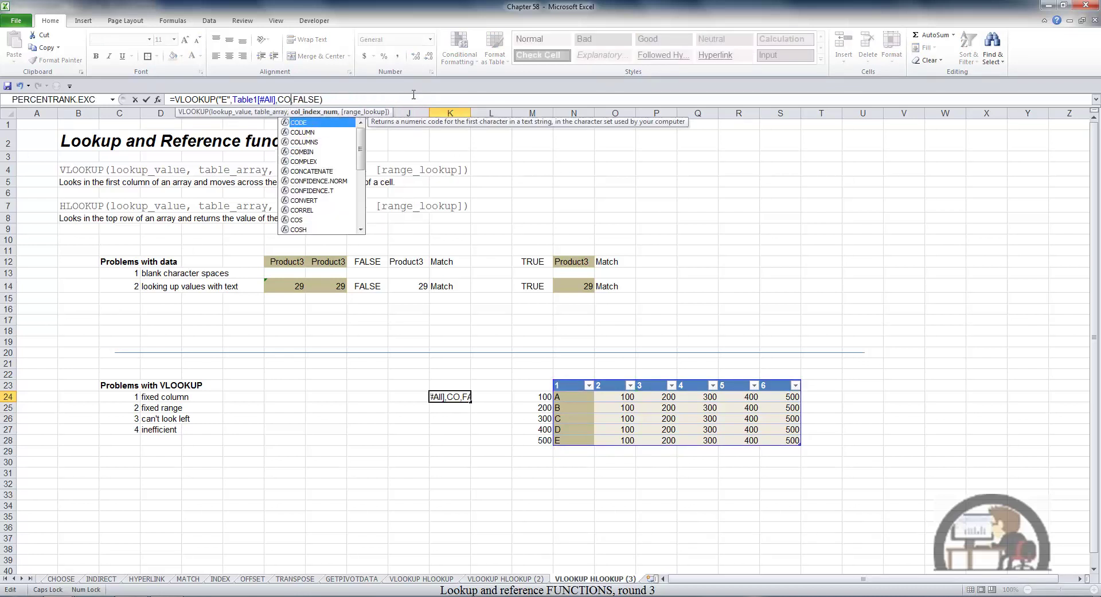
type("-1")
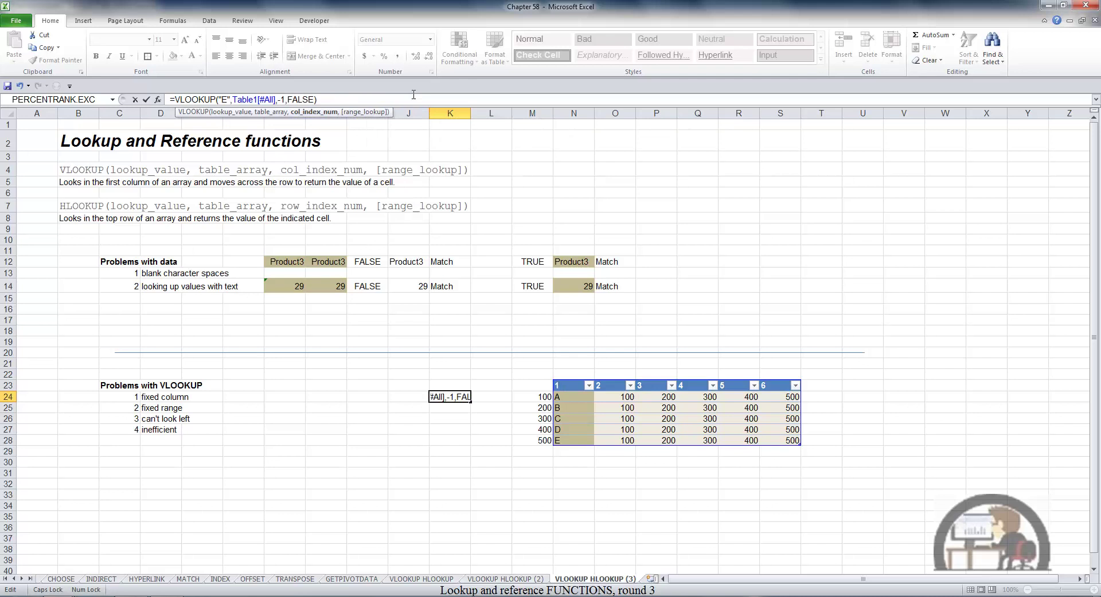
key("ctrl+Return")
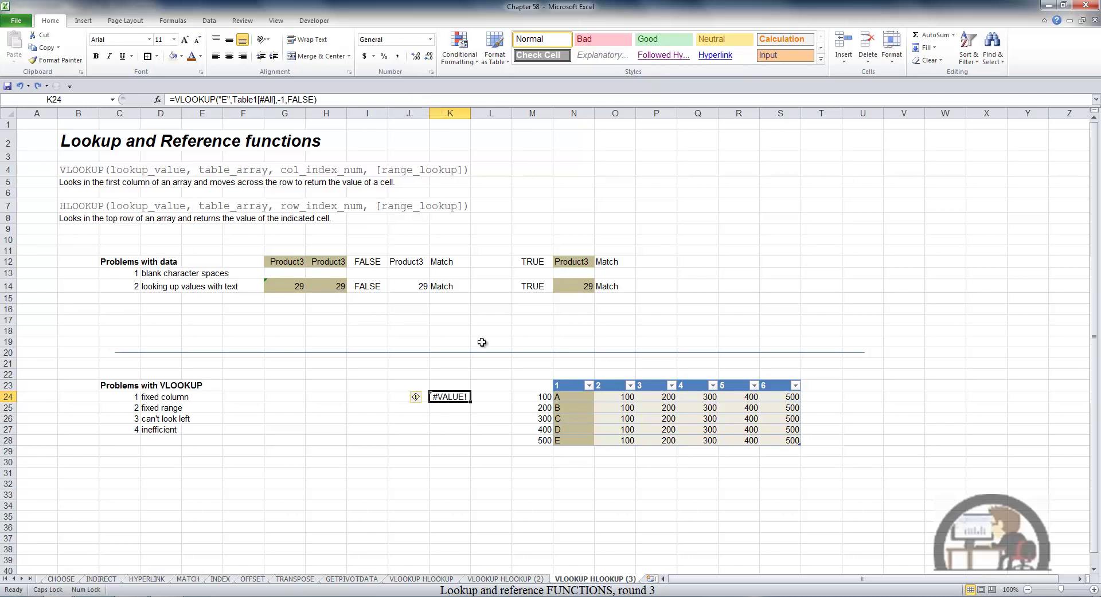
key("Delete")
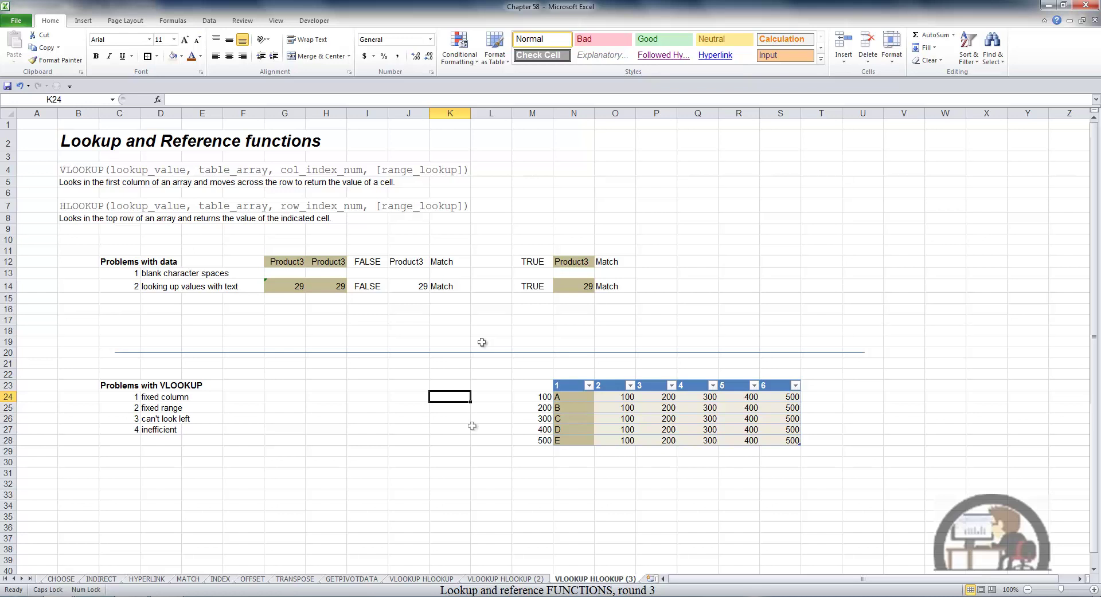
- Enter =INDEX(M:M,MATCH("E",N:N,0),1) in K24, returning 500 from column M
type("=INDEX(")
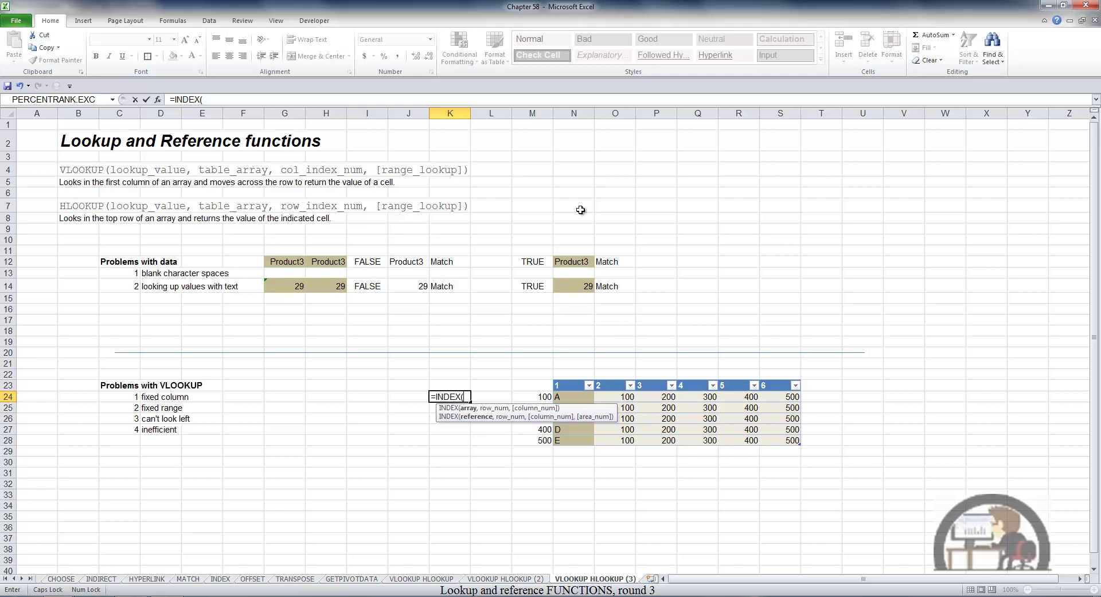
left_click(532, 113)
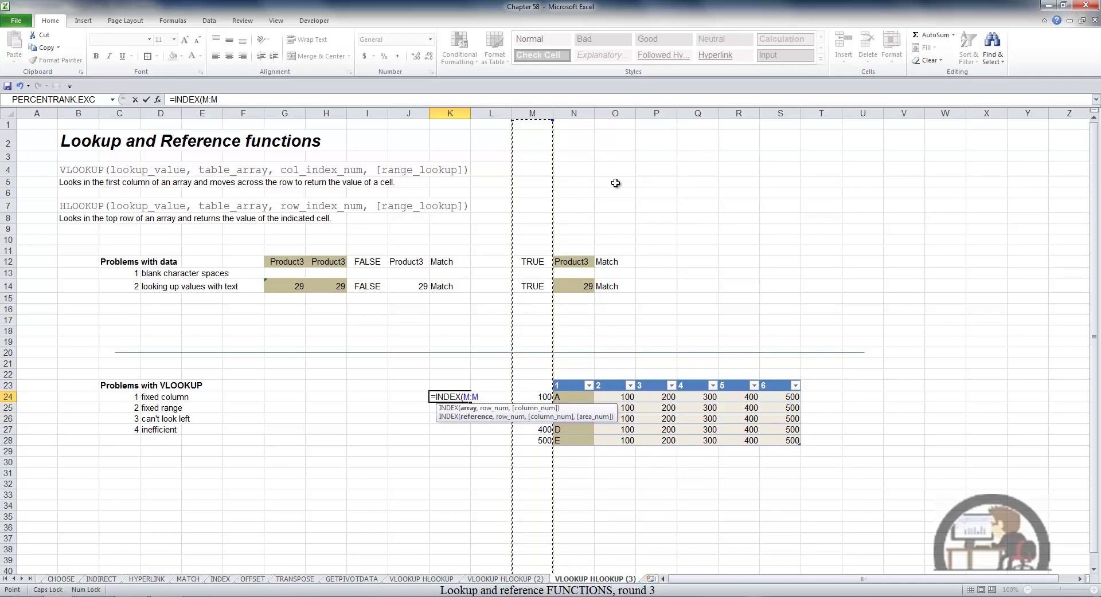
type(",")
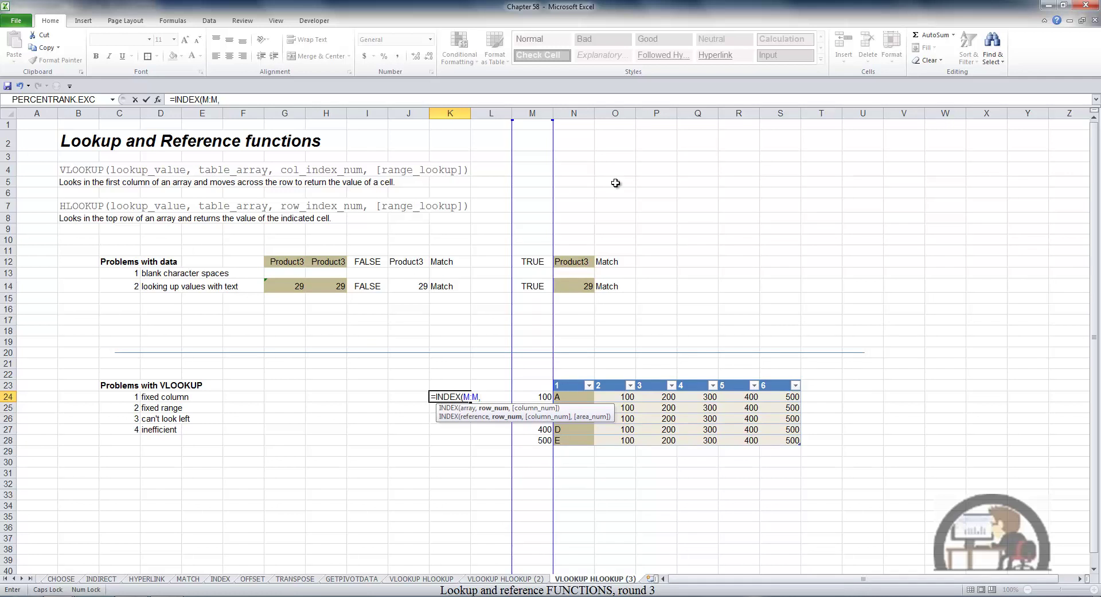
type("MATCH(")
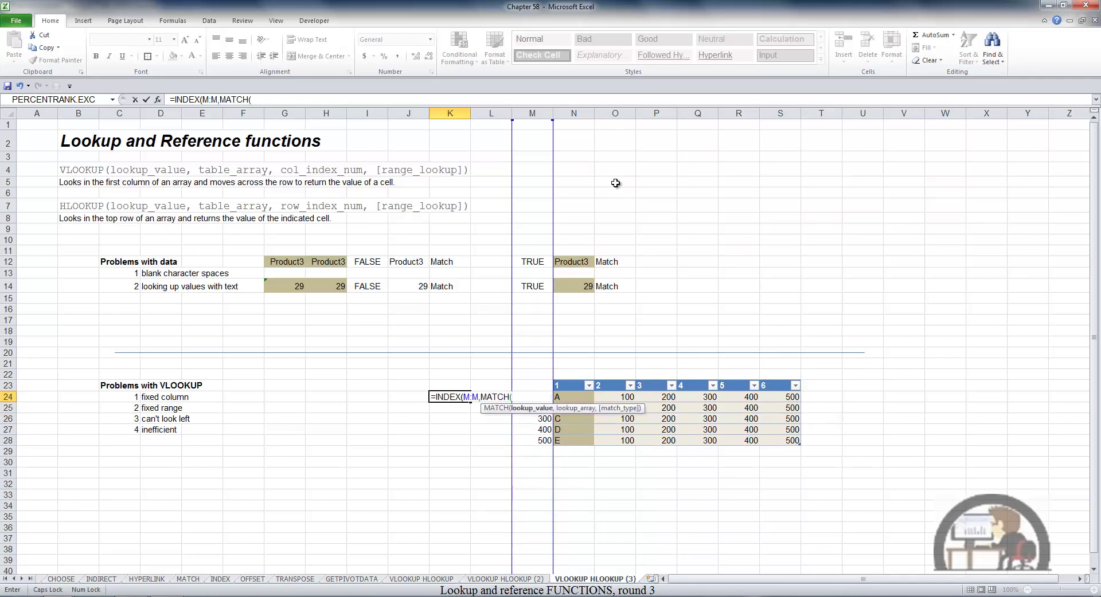
type("\"E\",")
left_click(579, 112)
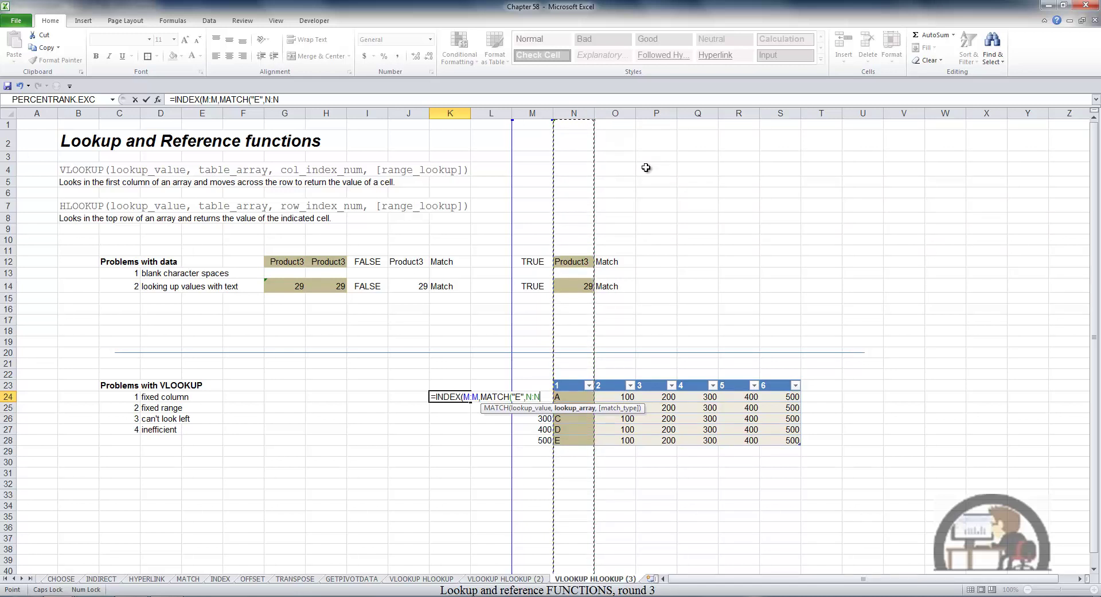
type(",")
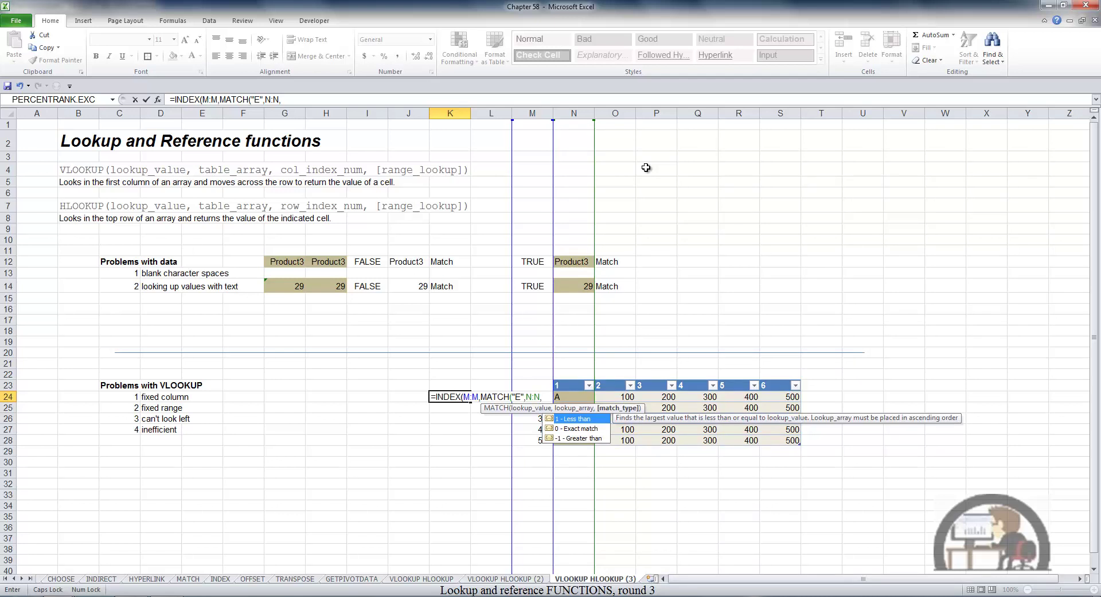
key("Down")
key("Tab")
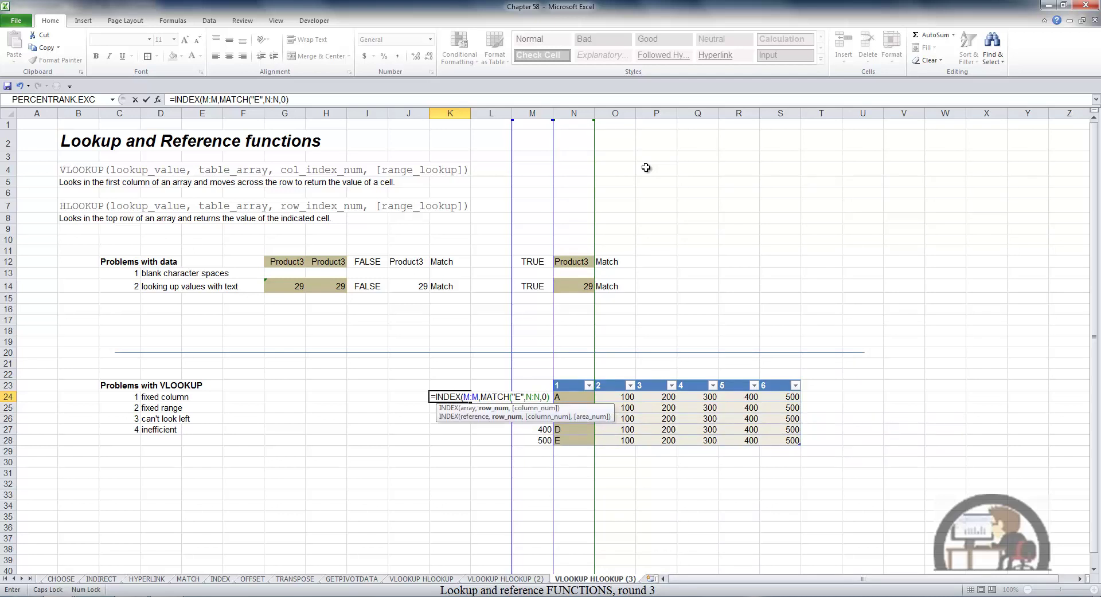
type(",")
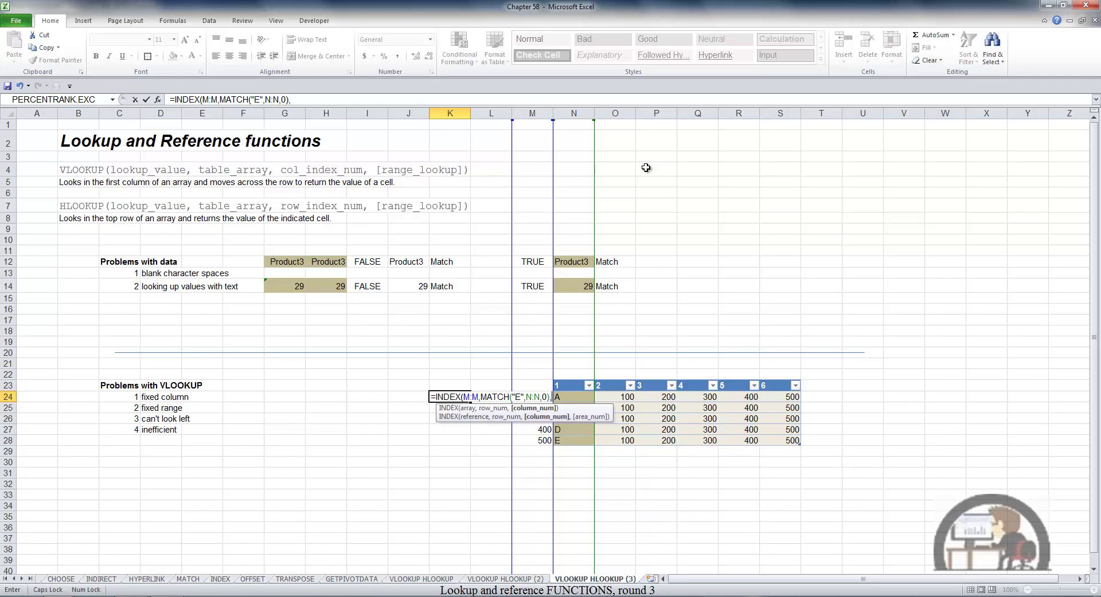
type("1")
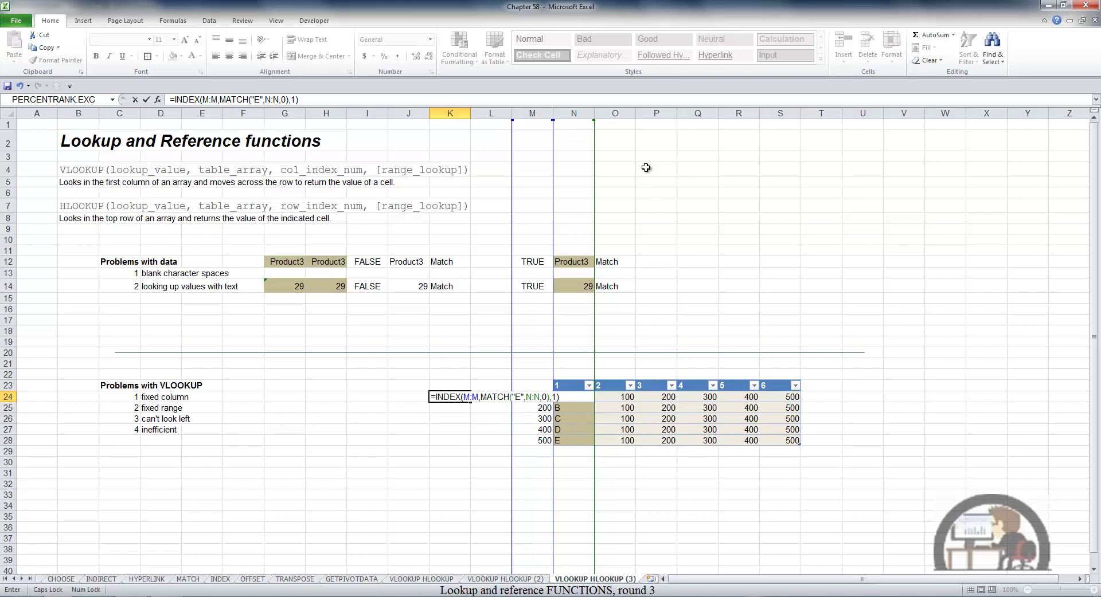
key("ctrl+Return")
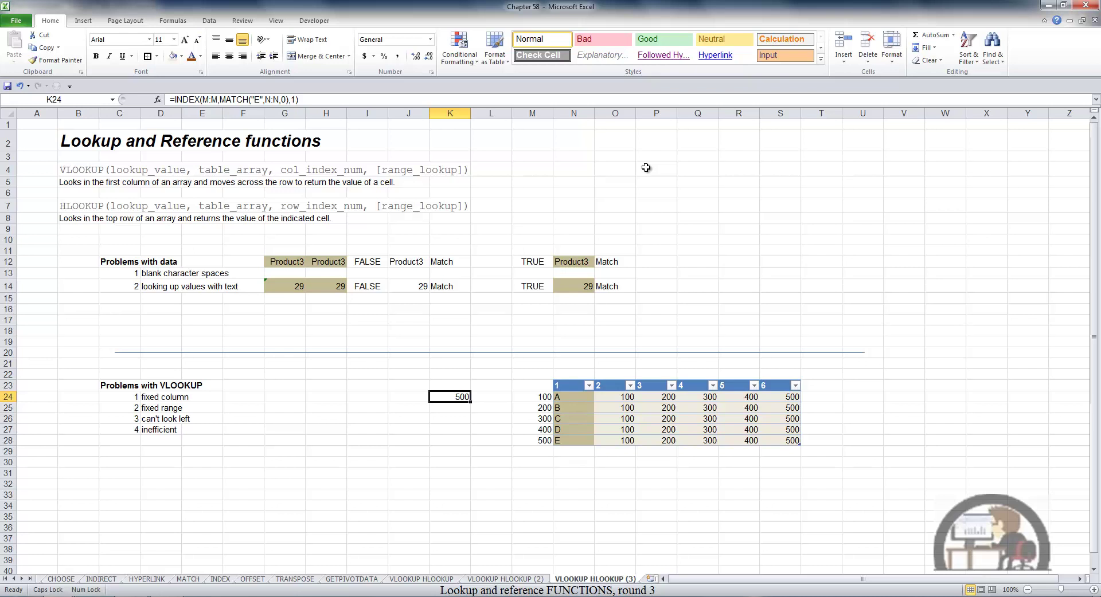
- Insert two blank columns at N:O before the table
left_click_drag(571, 113, 614, 113)
right_click(605, 148)
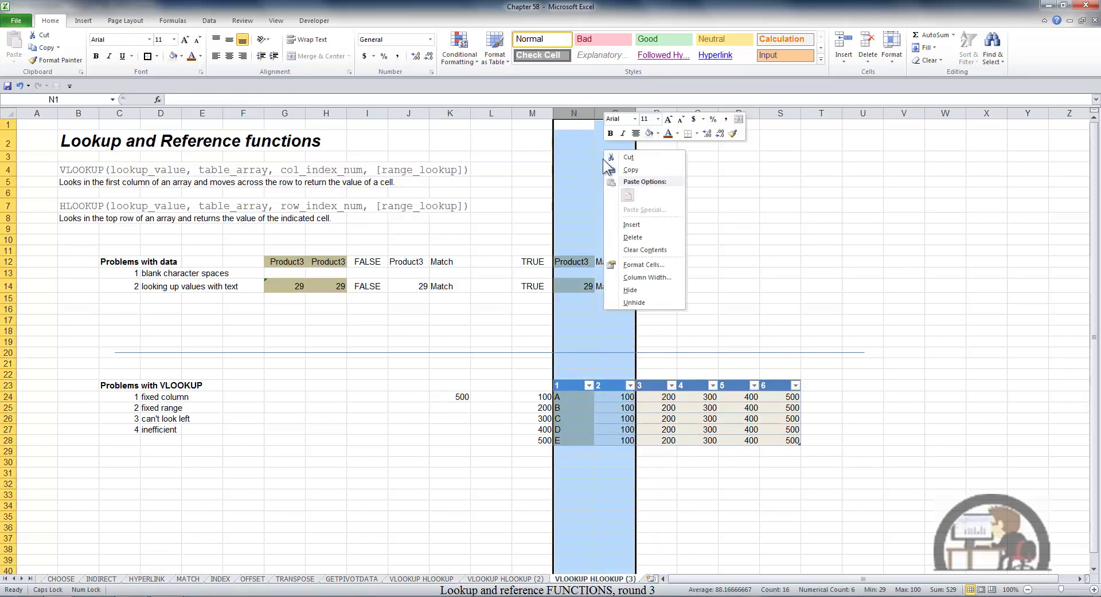
left_click(631, 225)
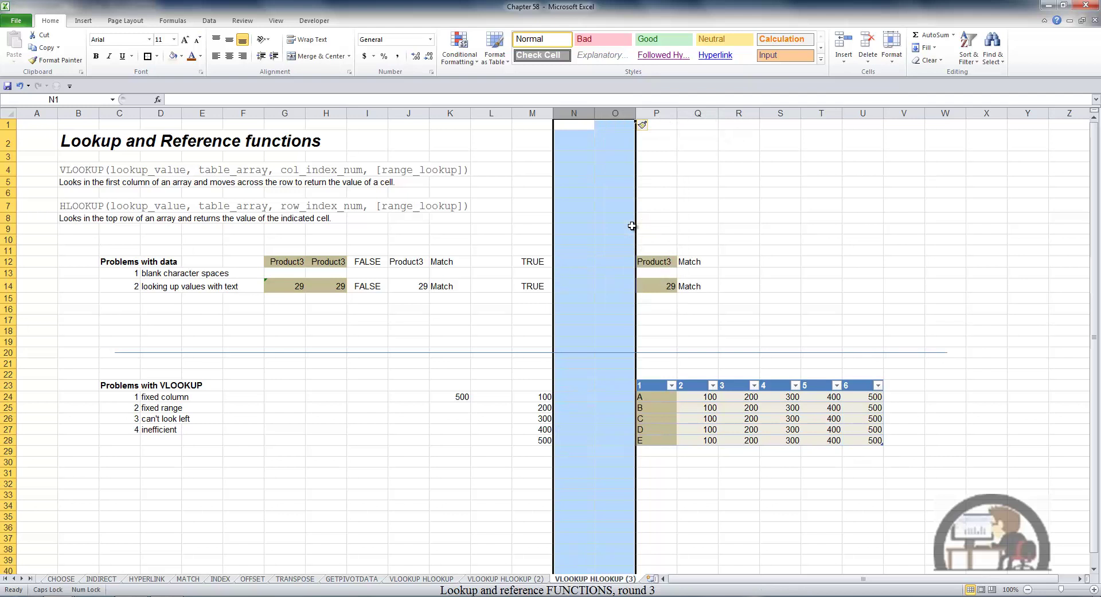
- Add row F to the table in P29 with 1000 beside it in M29
left_click(663, 449)
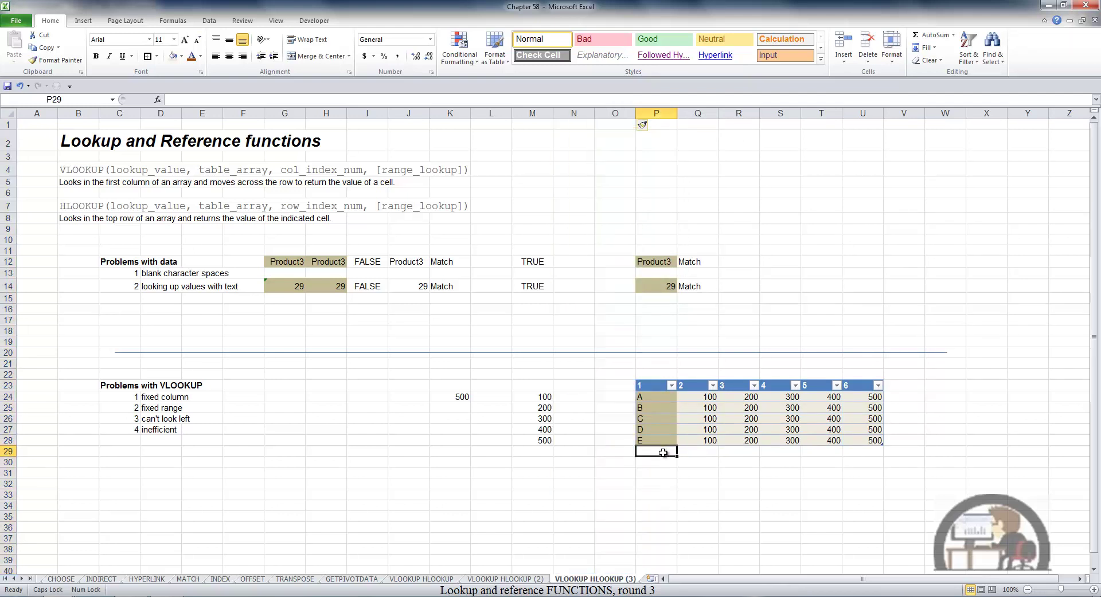
type("F")
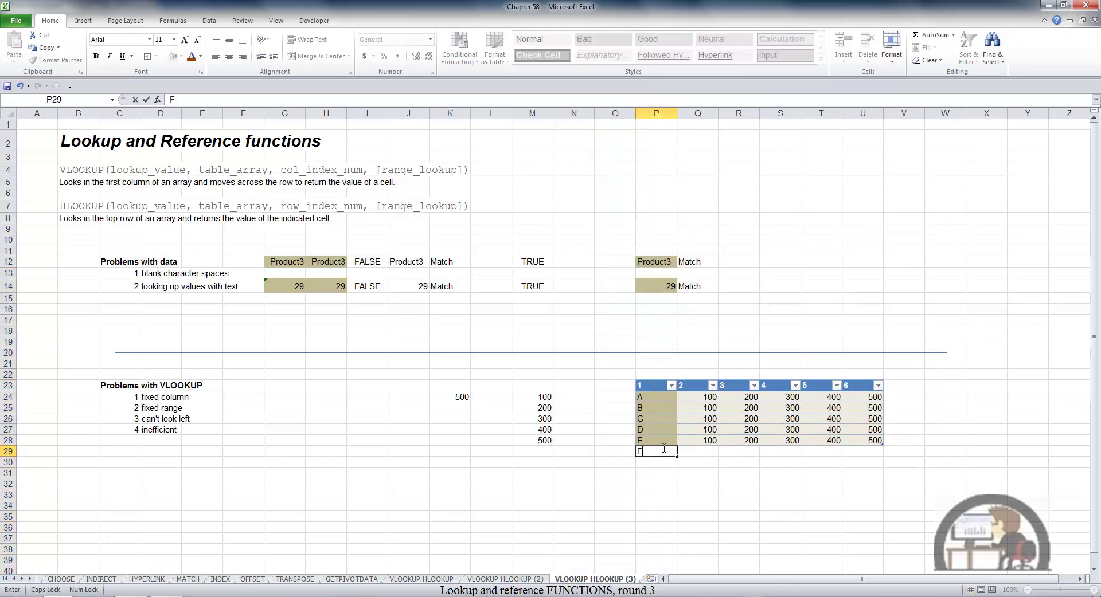
left_click(547, 452)
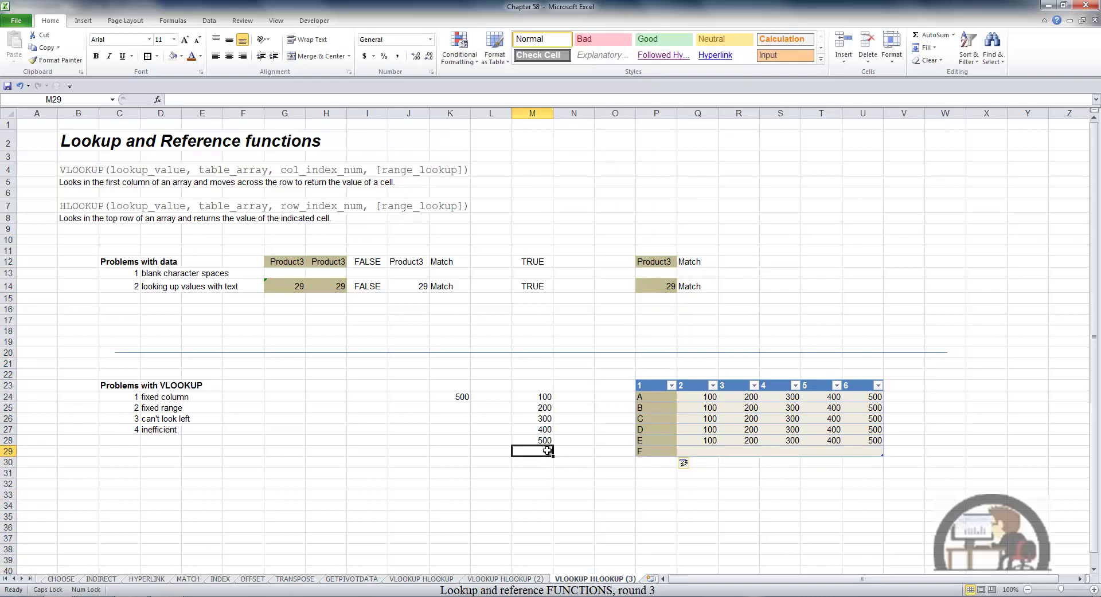
type("1000")
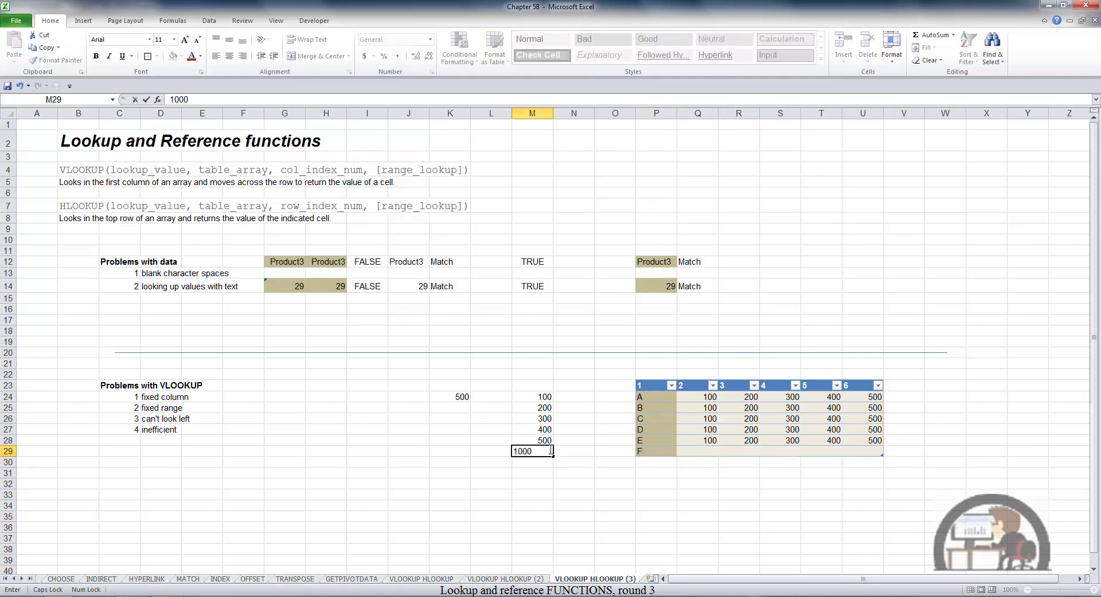
- Change K24's INDEX/MATCH lookup value from "E" to "F", returning 1000
left_click(460, 396)
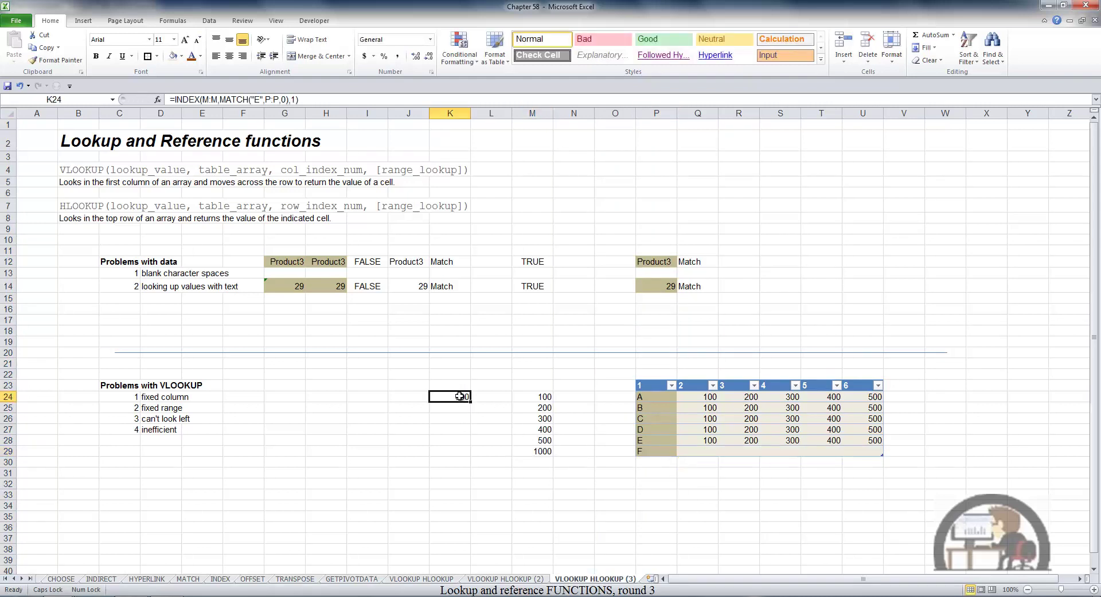
double_click(460, 397)
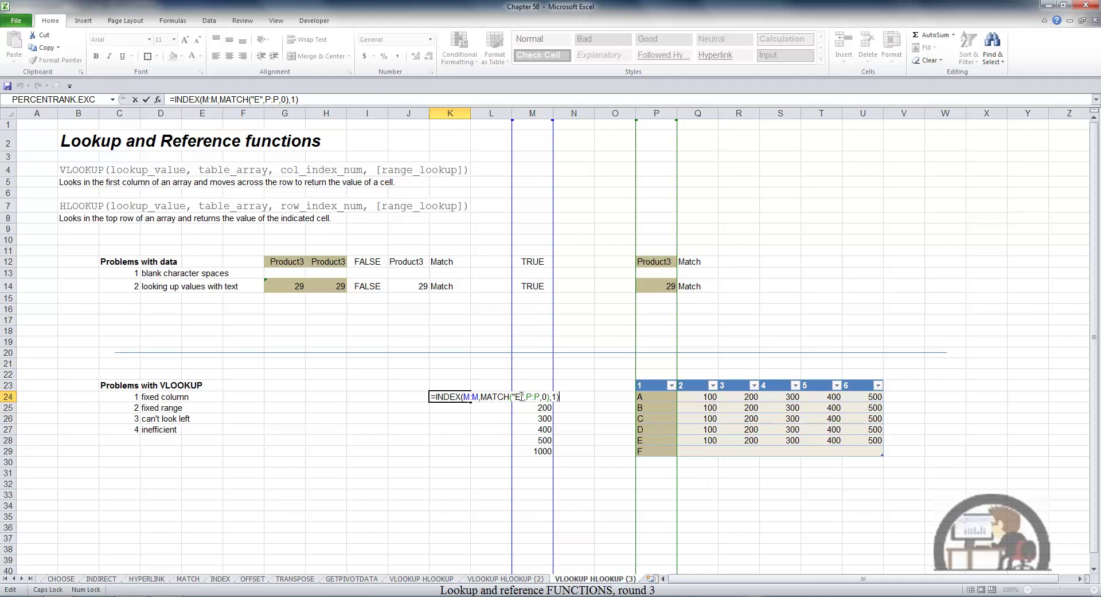
left_click(520, 397)
key("BackSpace")
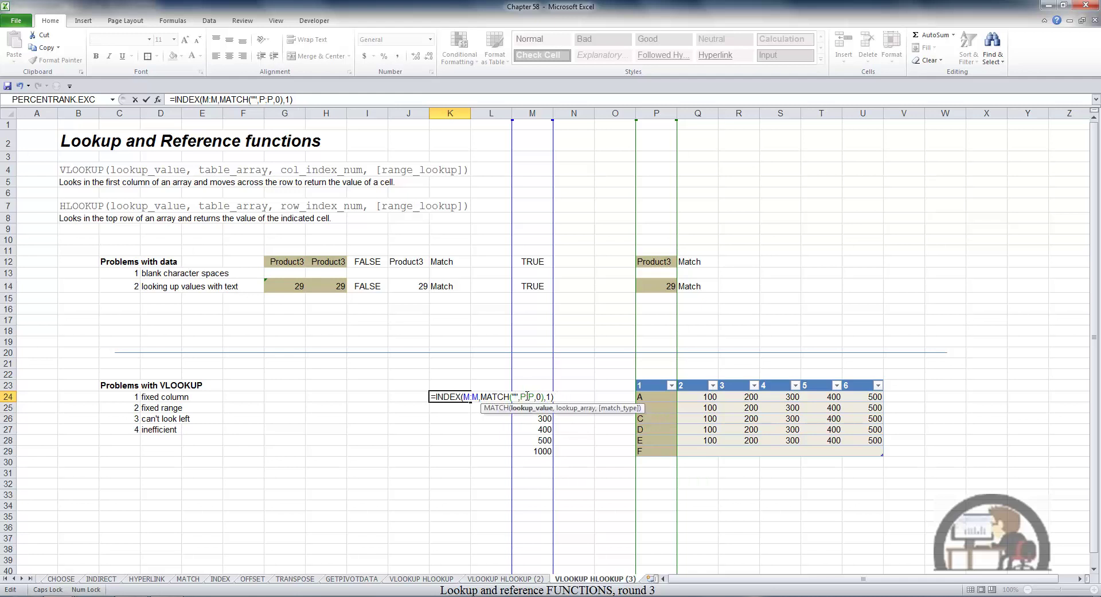
type("F")
key("Return")
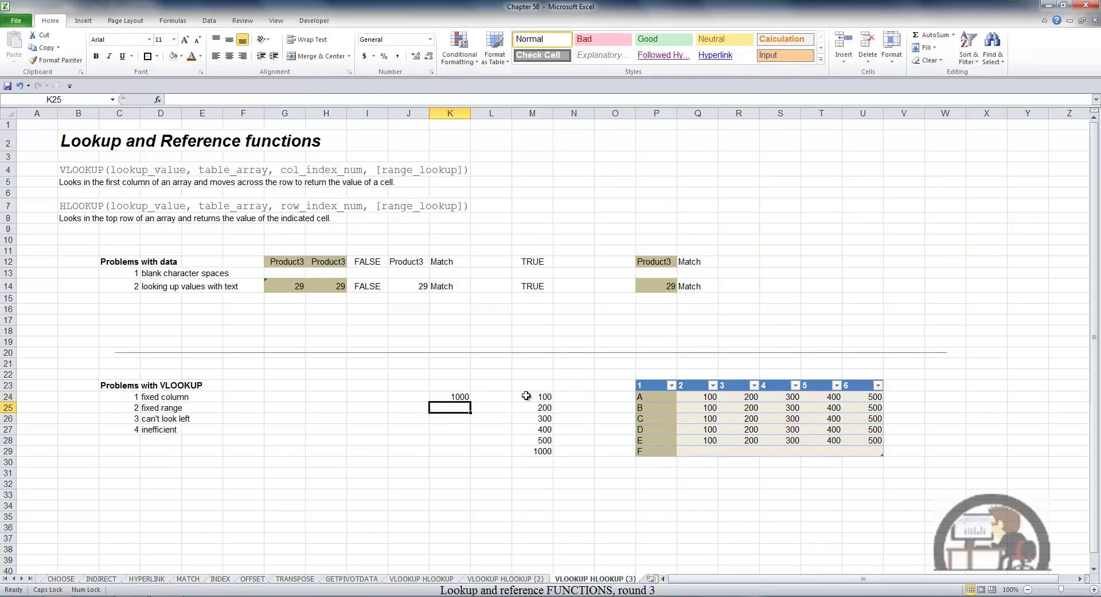